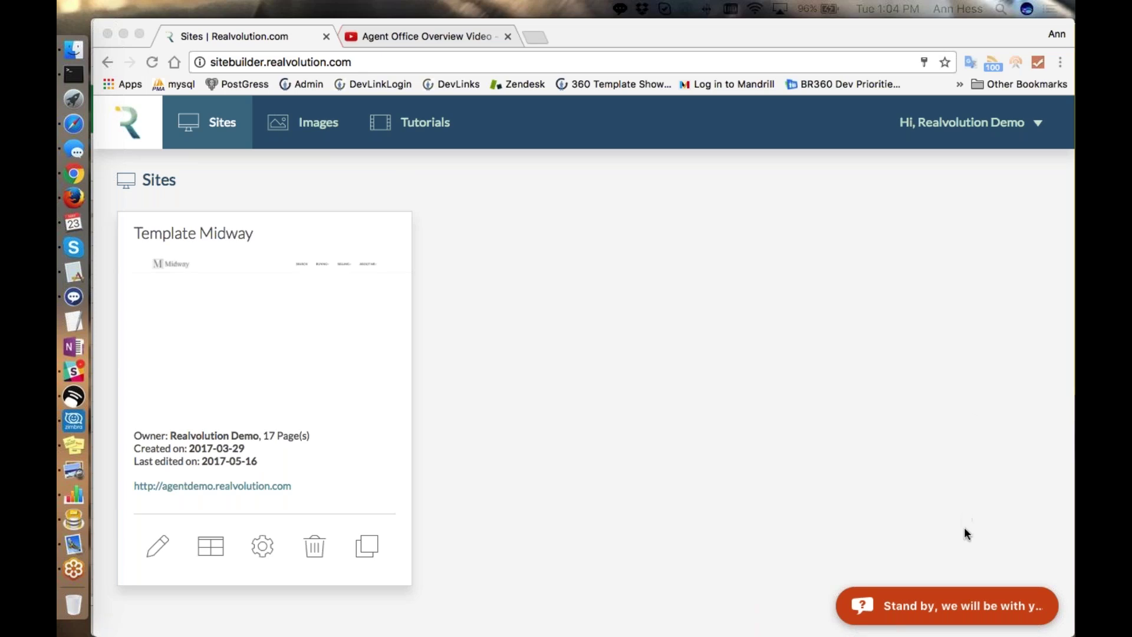
# View the live chat window and the list of SiteBuilder tutorial videos, closing each one.
pyautogui.click(946, 605)
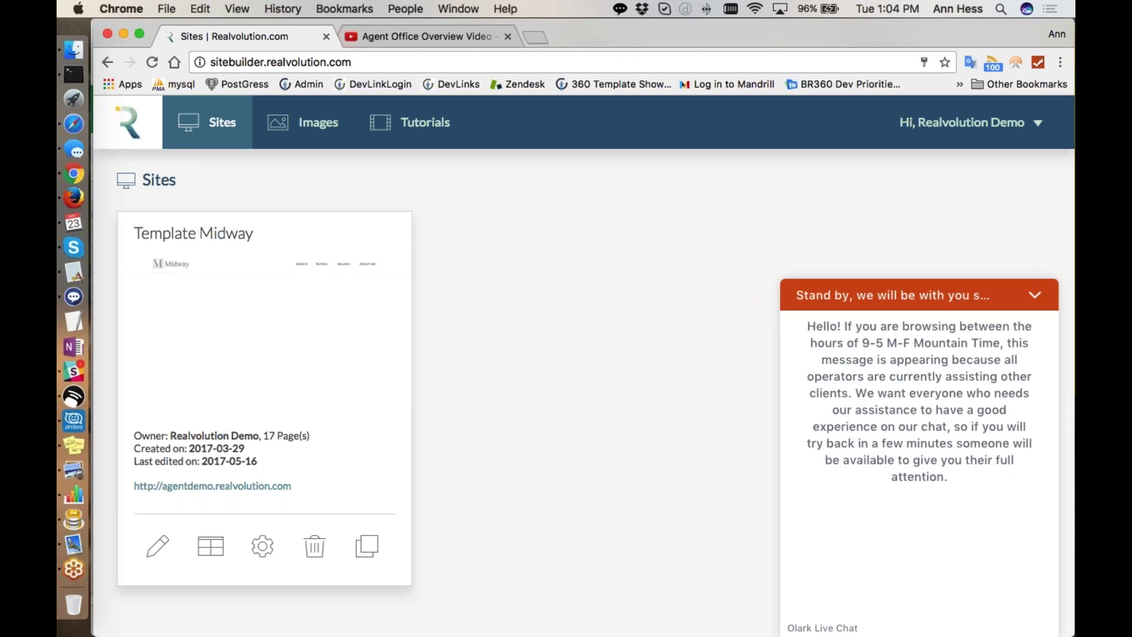
pyautogui.click(1034, 298)
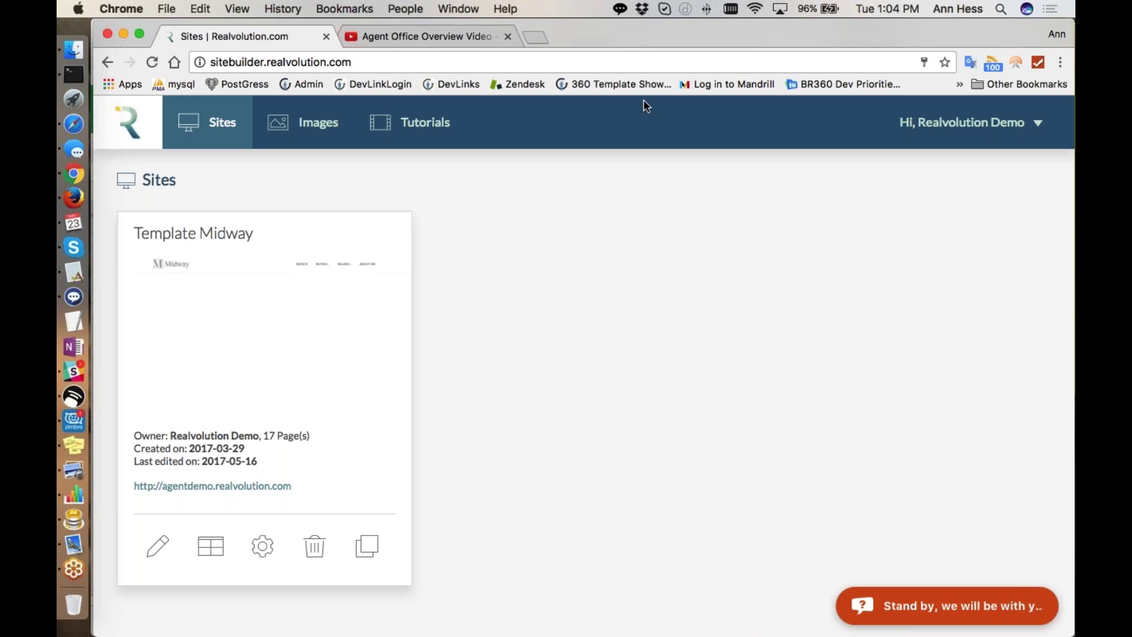
pyautogui.click(394, 130)
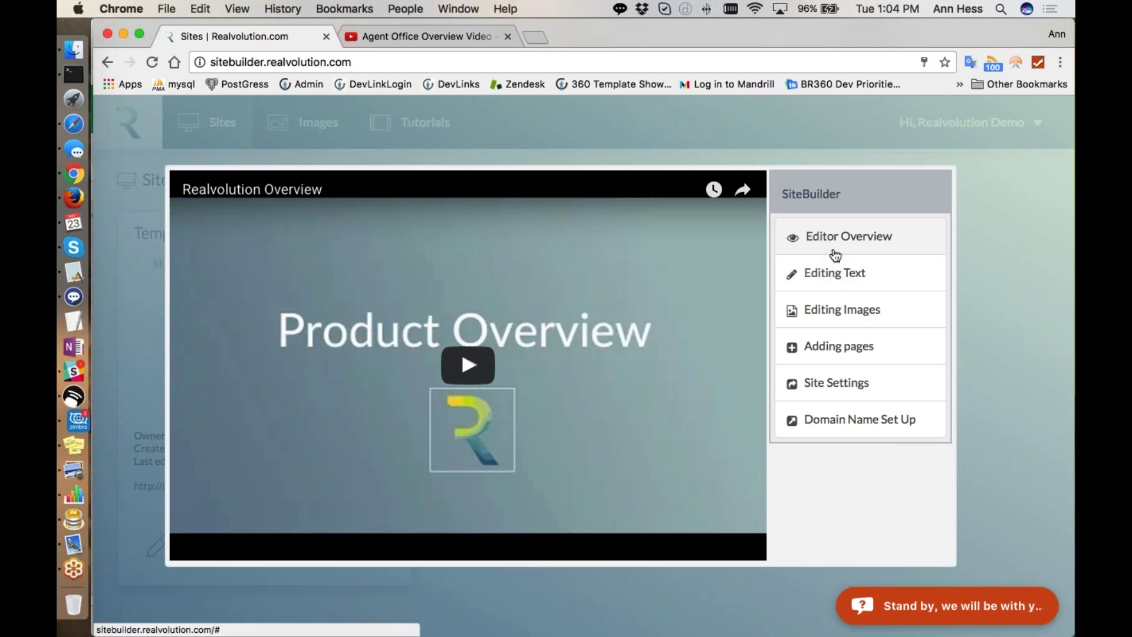
pyautogui.click(1003, 394)
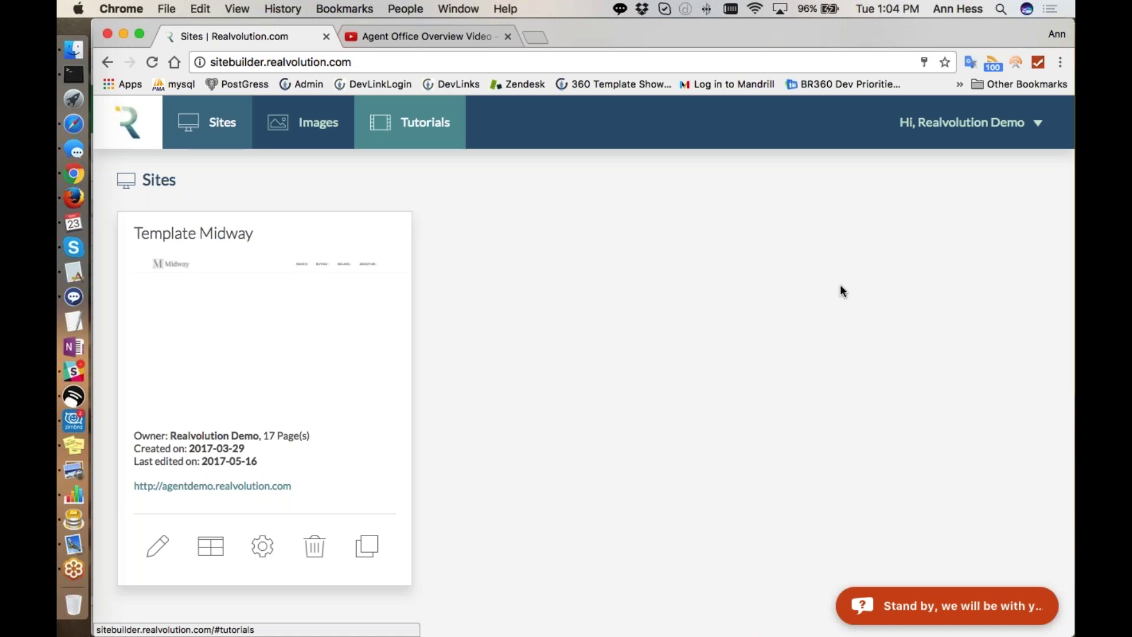
# Open the account settings and review the personal info with its name, email, phone and address sections.
pyautogui.click(1040, 127)
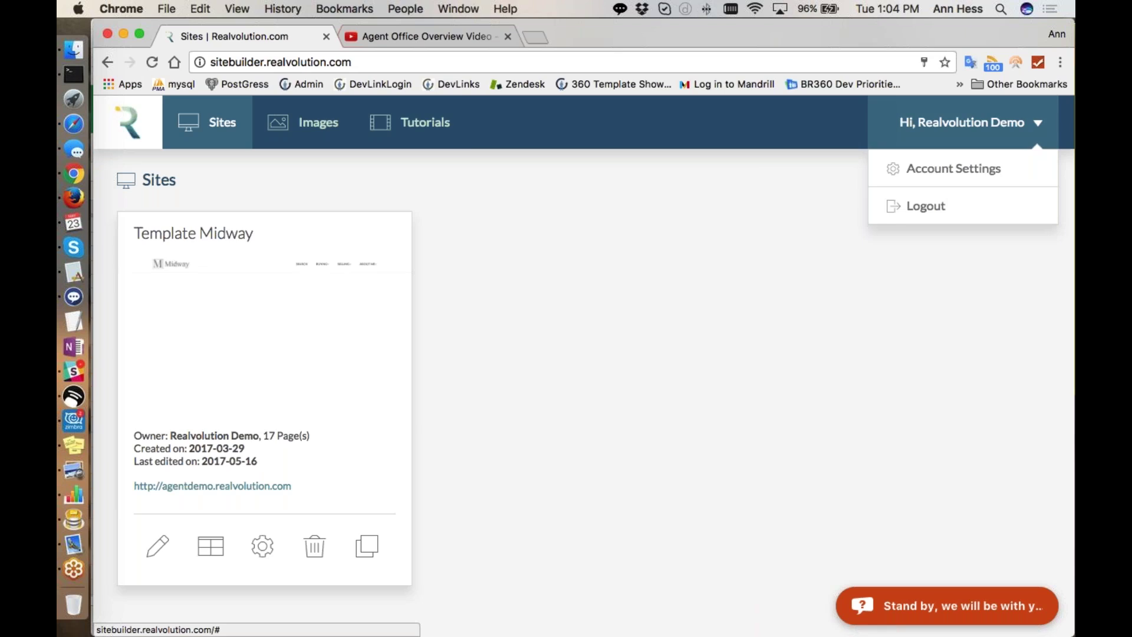
pyautogui.click(969, 171)
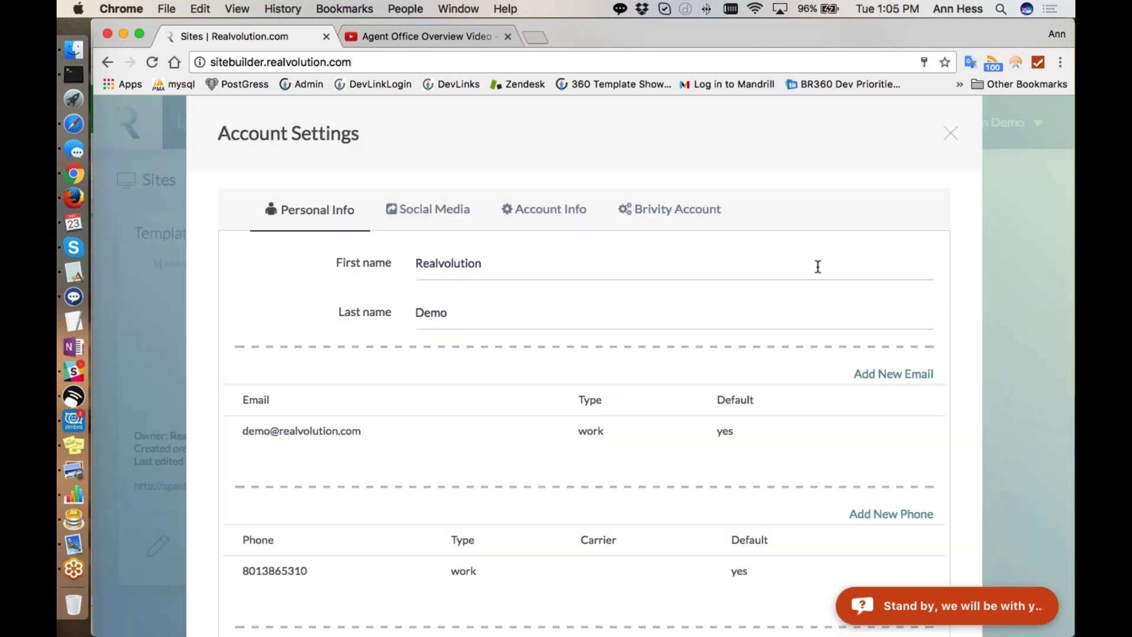
pyautogui.scroll(-3, 816, 266)
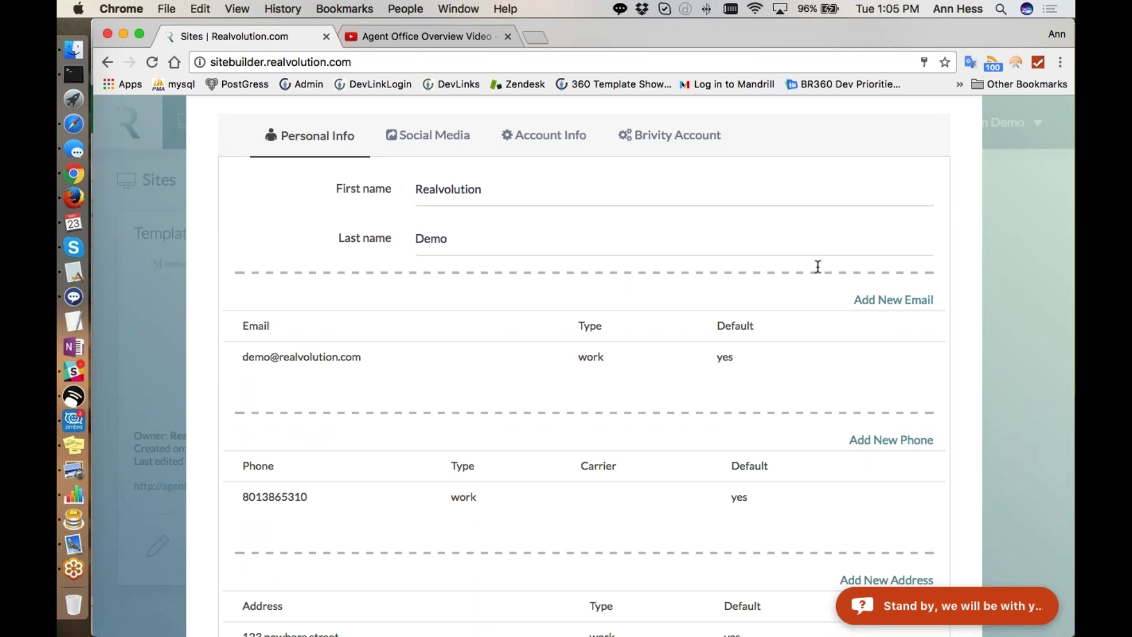
pyautogui.scroll(-2, 818, 266)
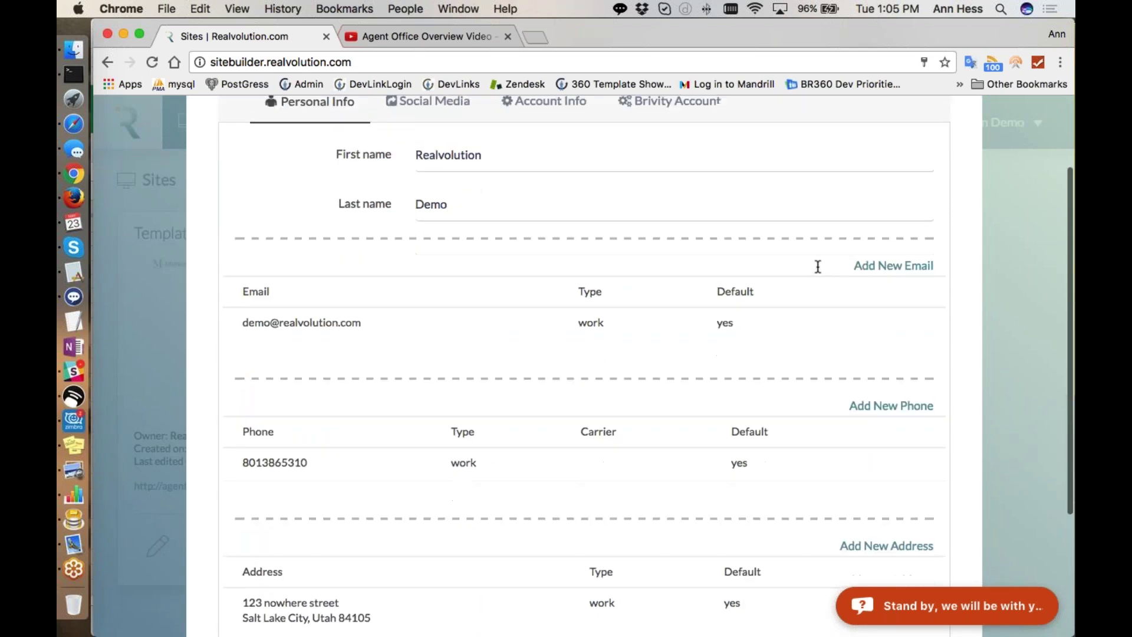
pyautogui.scroll(5, 818, 266)
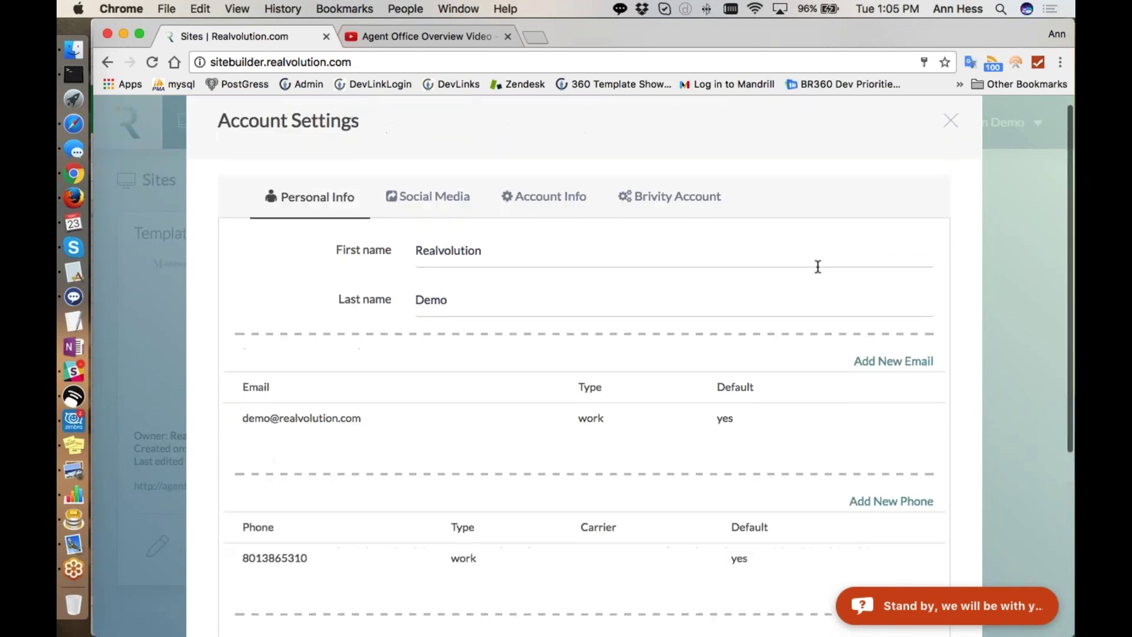
# Review the Social Media, Account Info and Brivity Account sections and leave the account settings without changes.
pyautogui.click(406, 205)
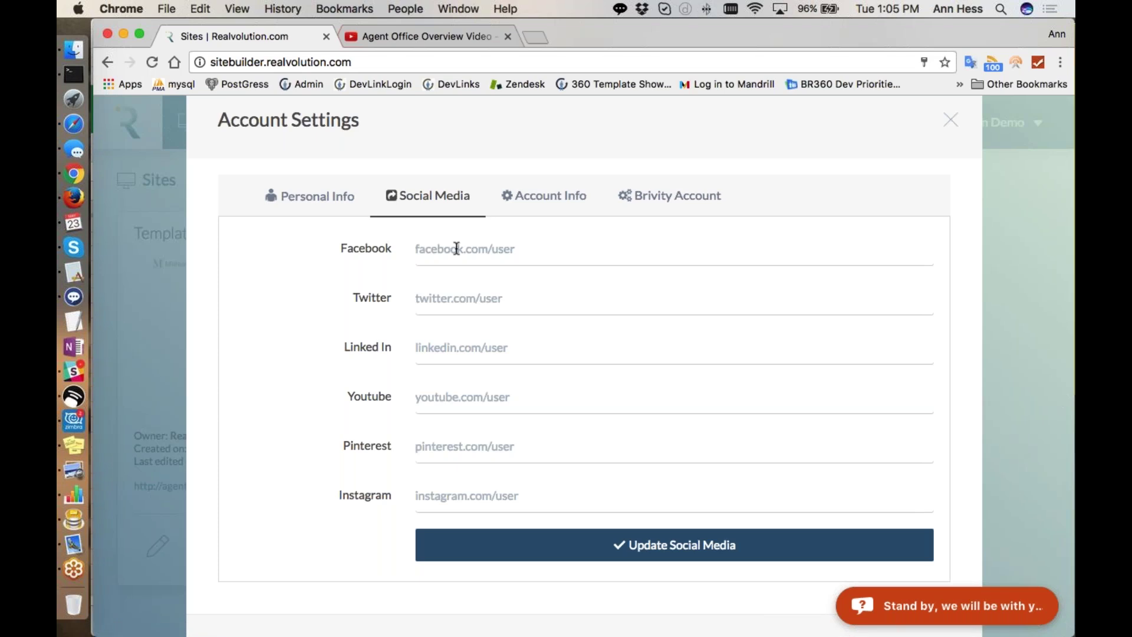
pyautogui.click(528, 204)
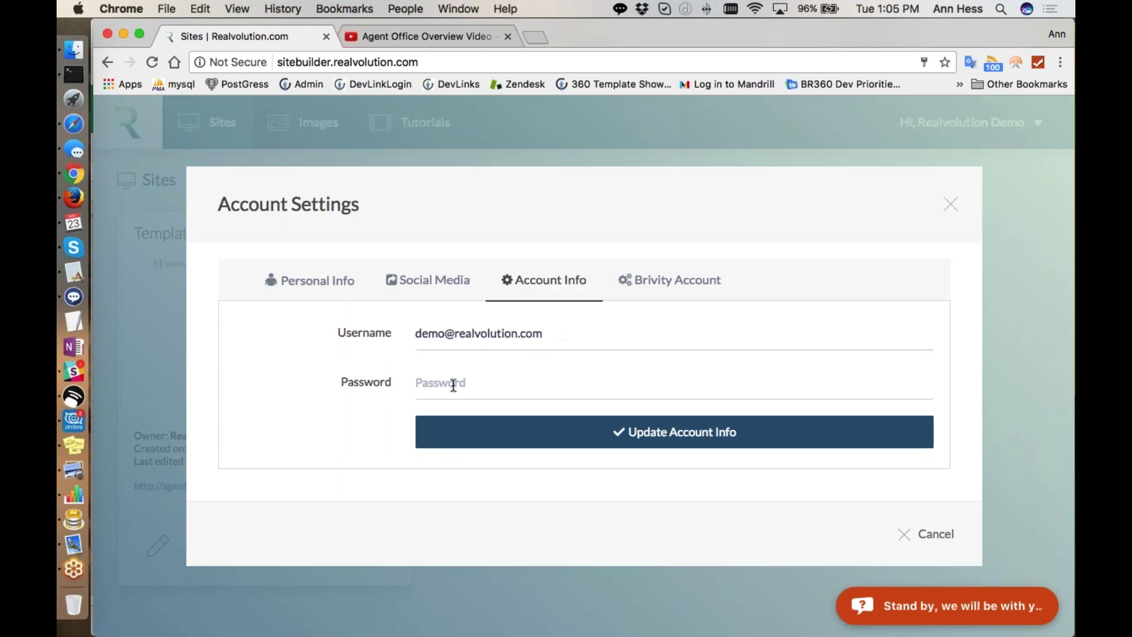
pyautogui.click(651, 289)
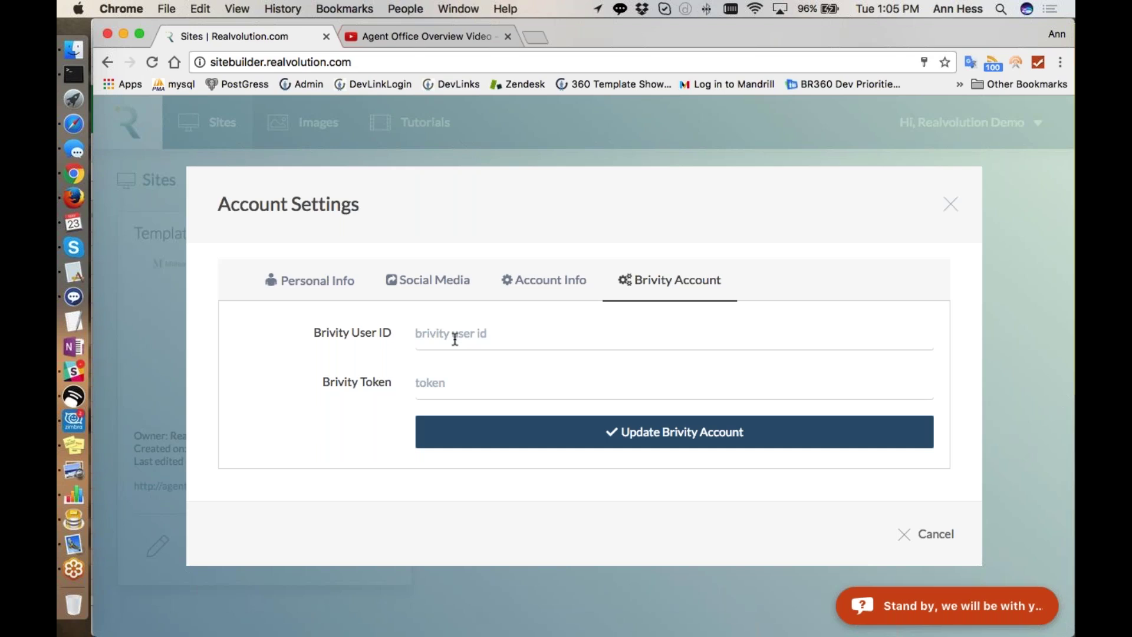
pyautogui.click(915, 536)
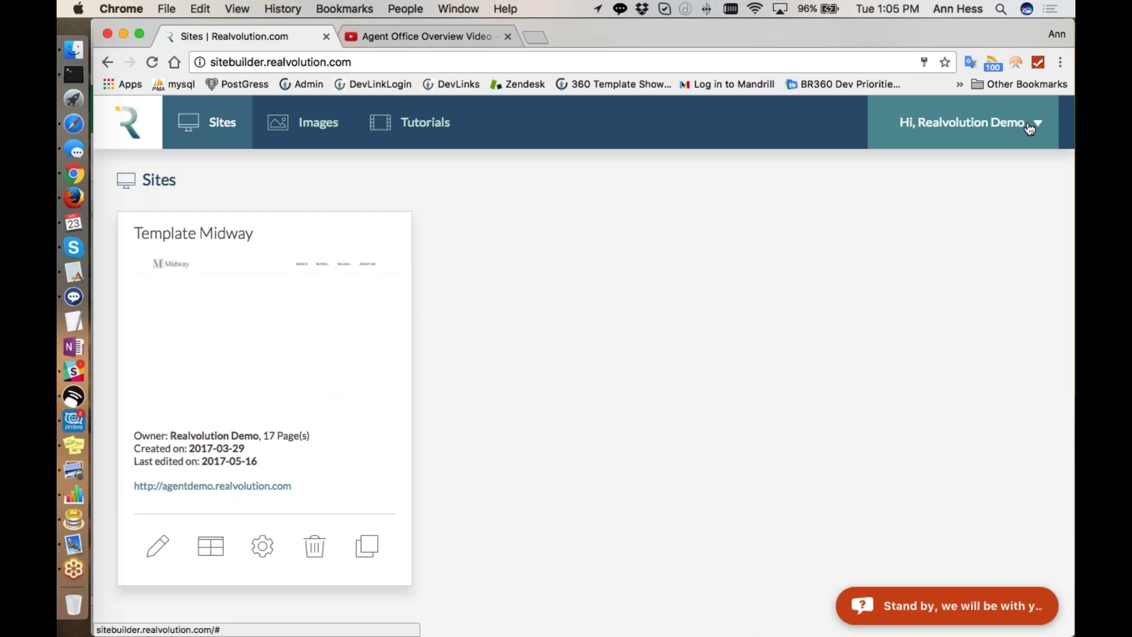
# Reopen the account settings from the user menu and close them again.
pyautogui.click(1031, 126)
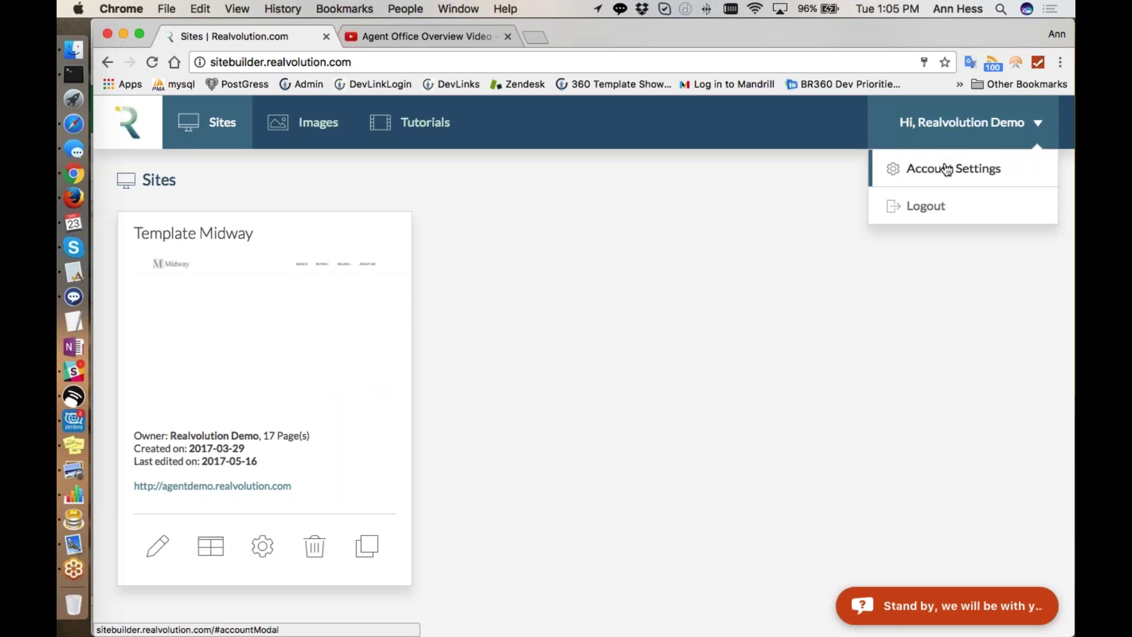
pyautogui.click(946, 170)
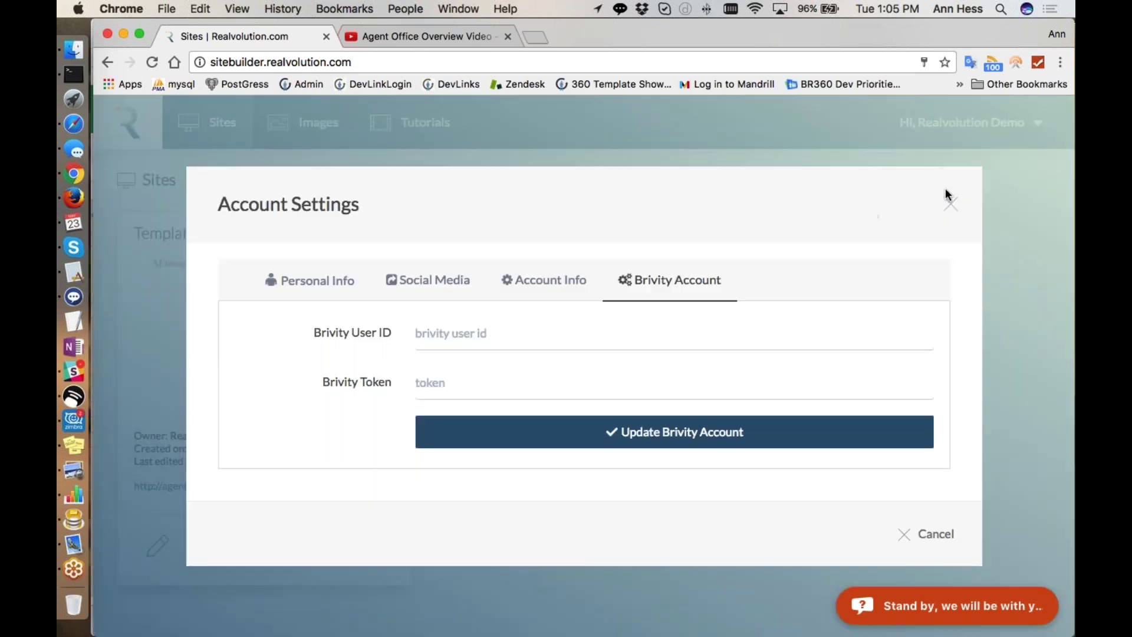
pyautogui.click(948, 202)
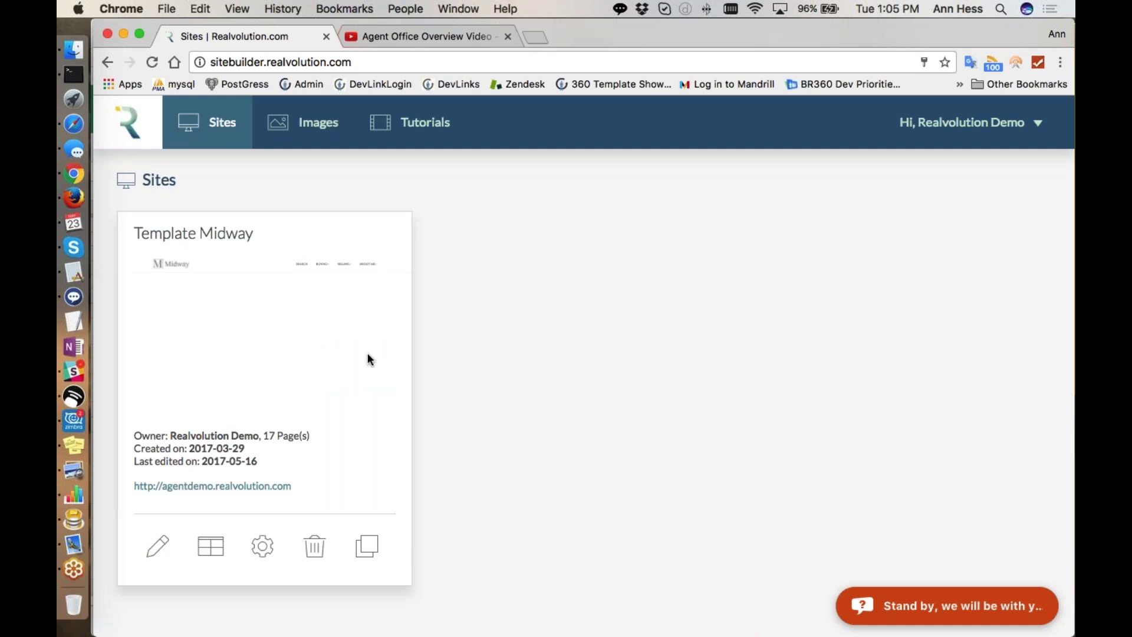
# Open the Template Midway site in the editor and bring up the Details section of its site settings.
pyautogui.click(158, 550)
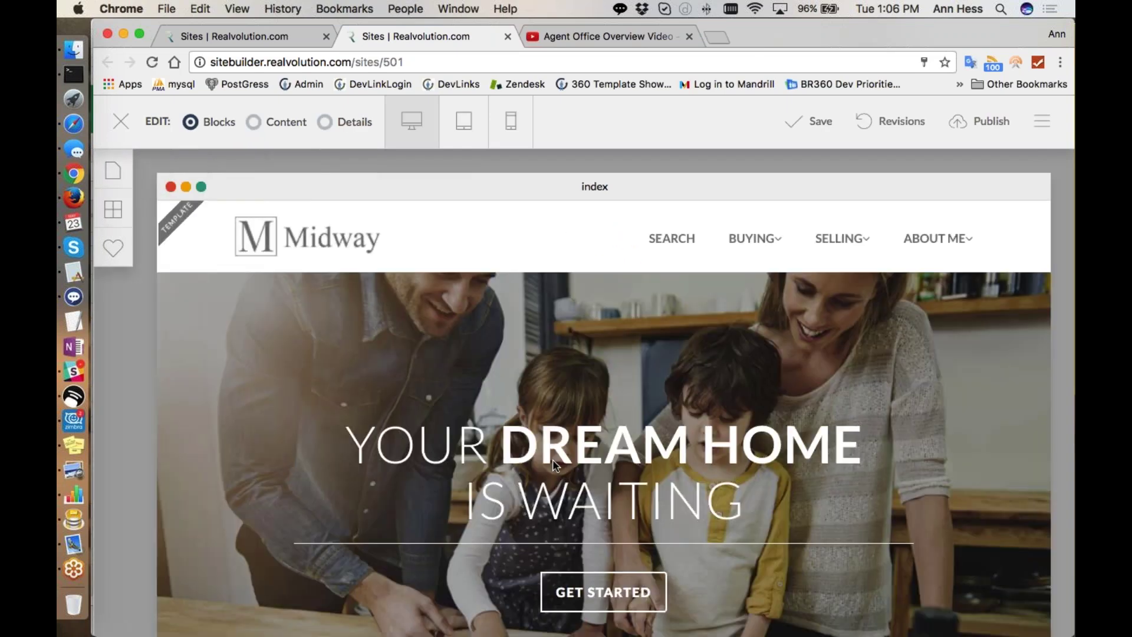
pyautogui.moveTo(557, 378)
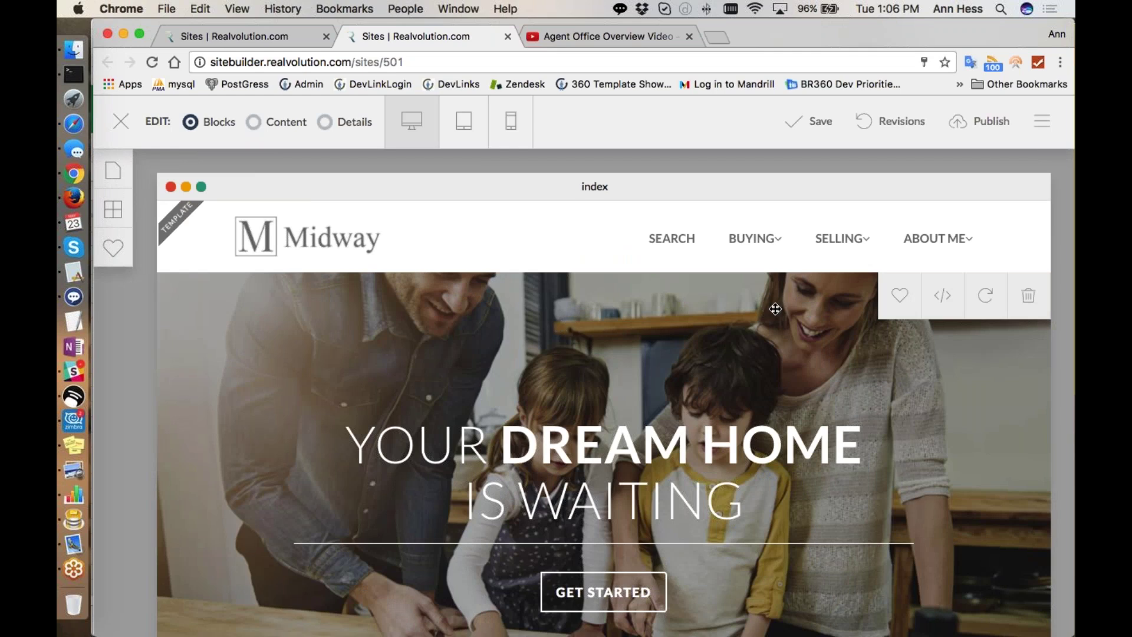
pyautogui.click(1044, 131)
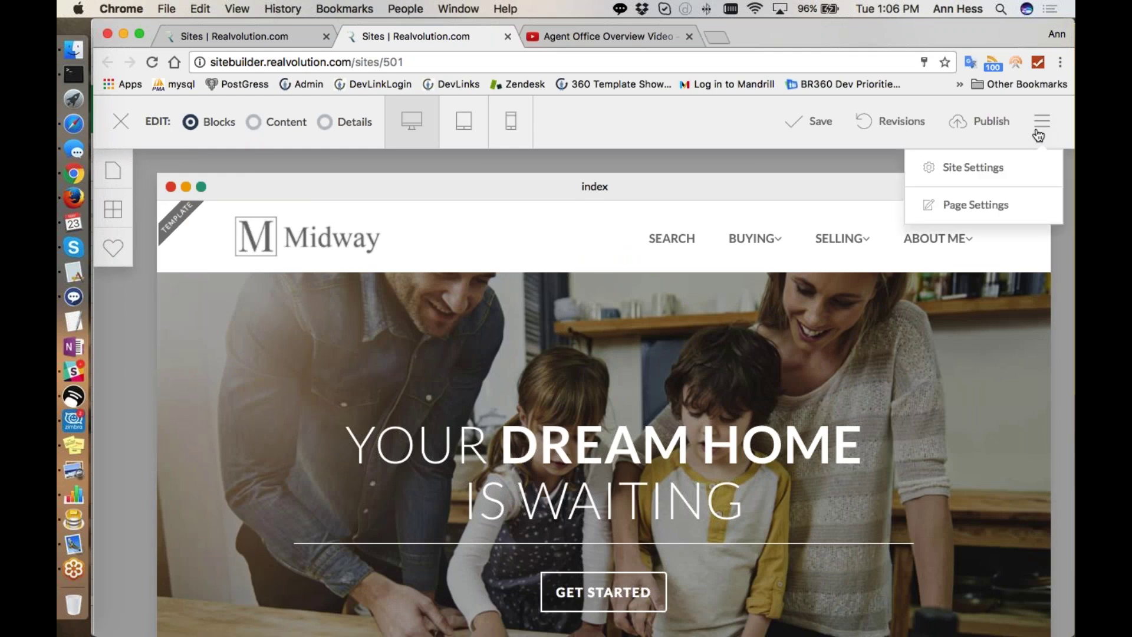
pyautogui.click(974, 170)
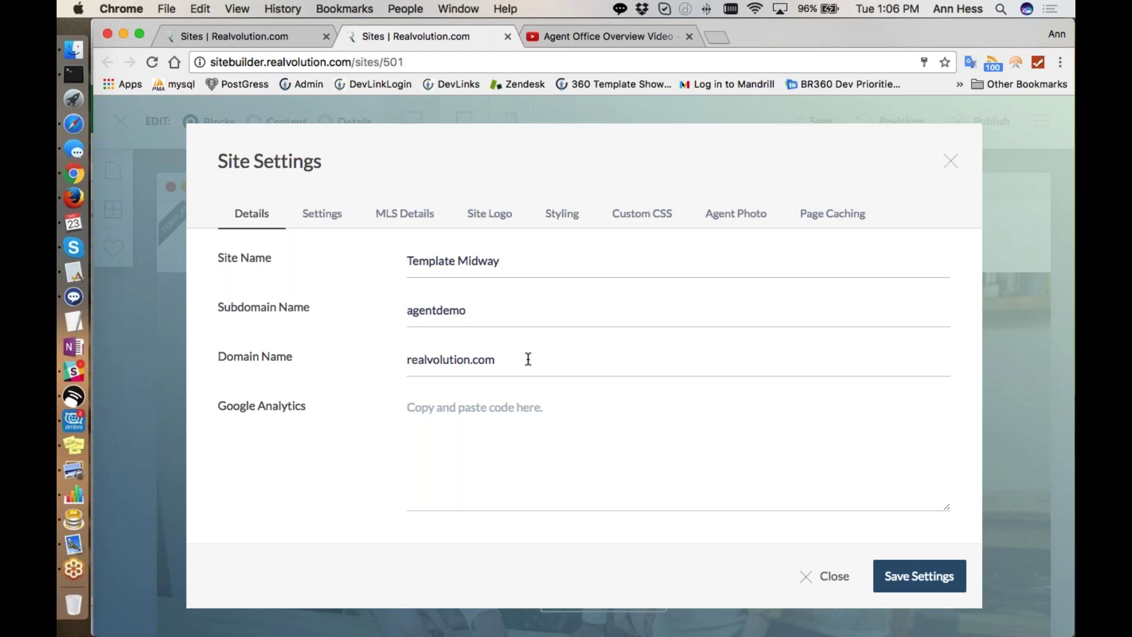
pyautogui.click(493, 426)
# Set the site's Forced Registration to 0 Page Views.
pyautogui.click(321, 223)
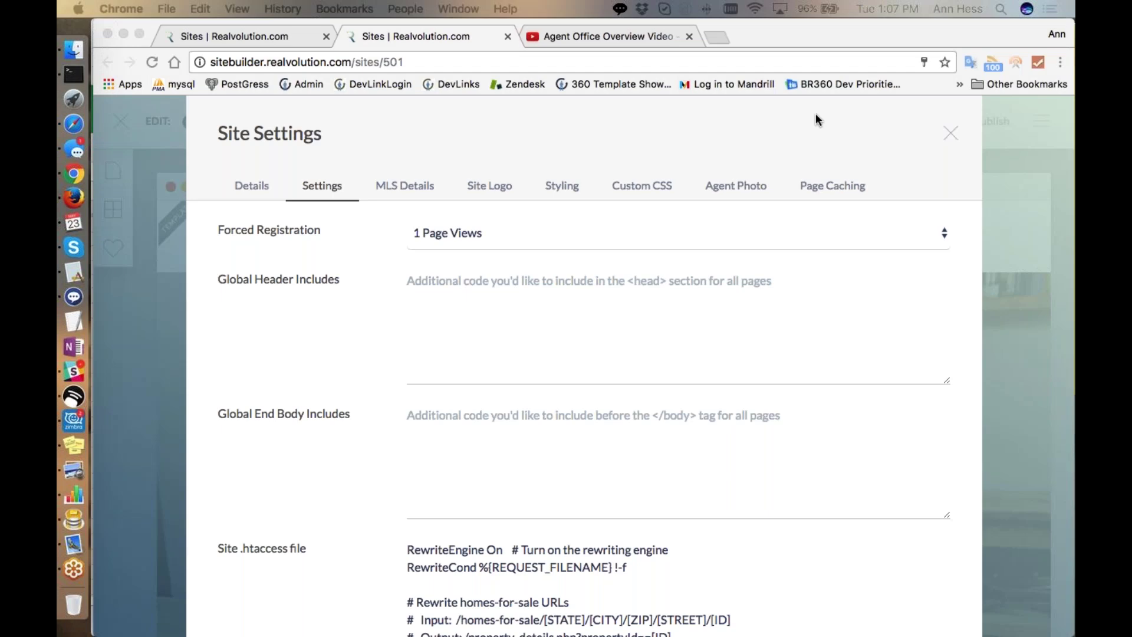
pyautogui.click(943, 232)
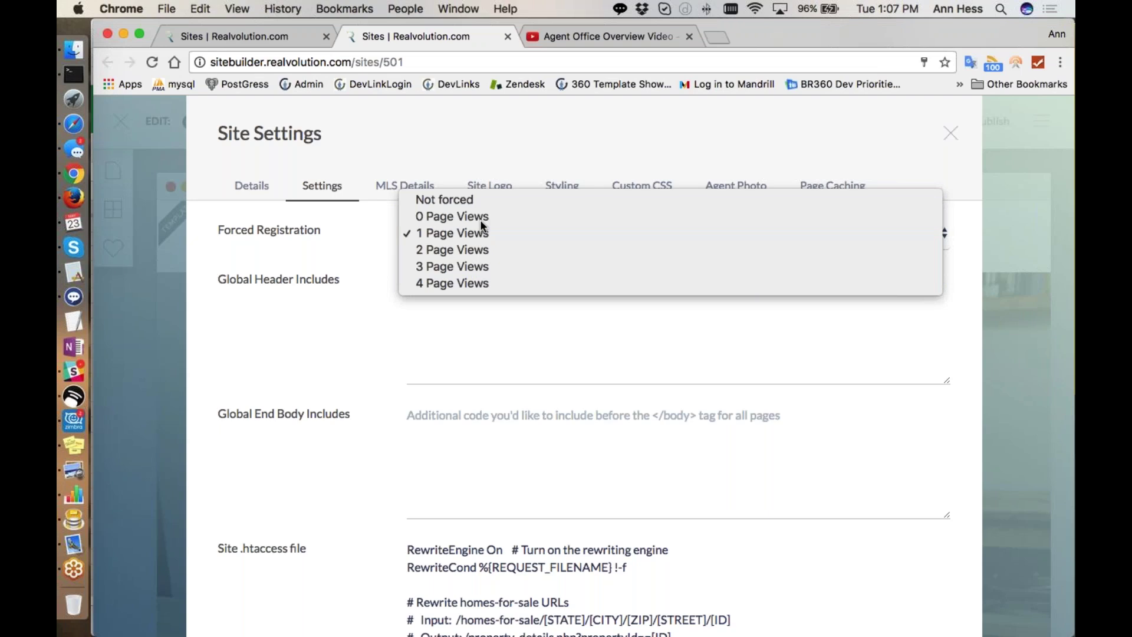
pyautogui.click(480, 217)
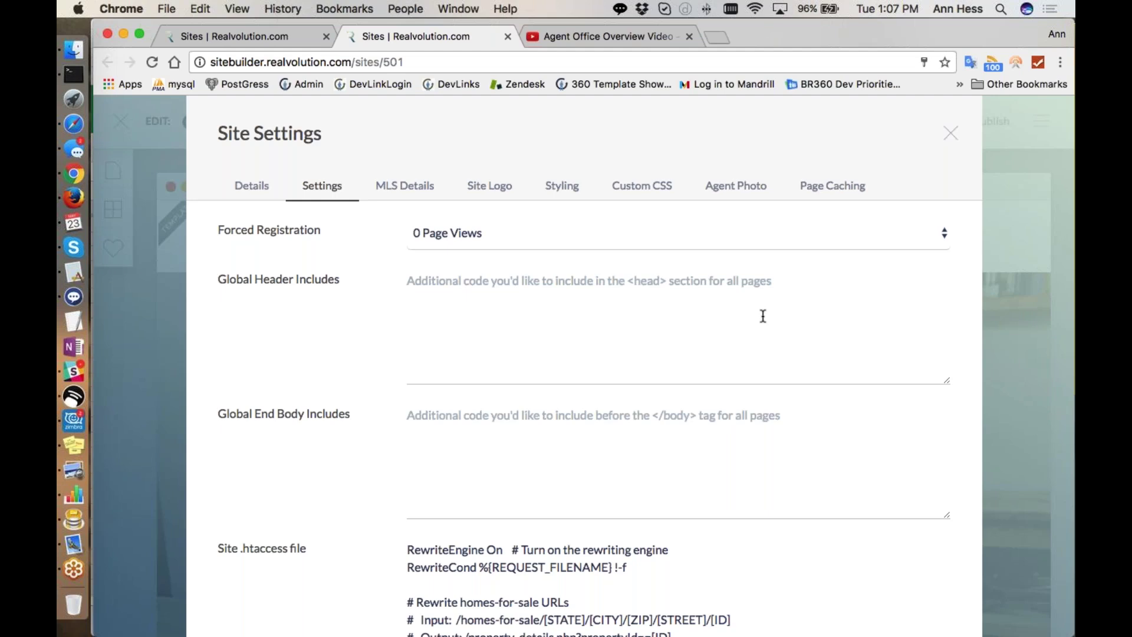
# Review the global header and end body includes and the .htaccess file, and save the site settings.
pyautogui.scroll(-1, 634, 302)
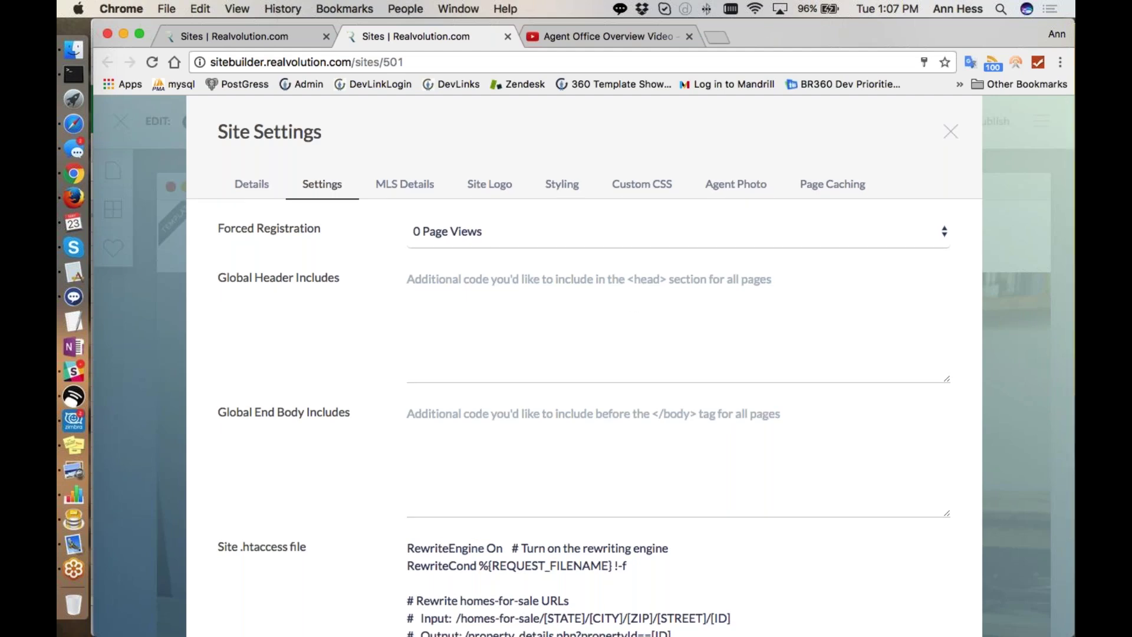
pyautogui.scroll(-4, 584, 366)
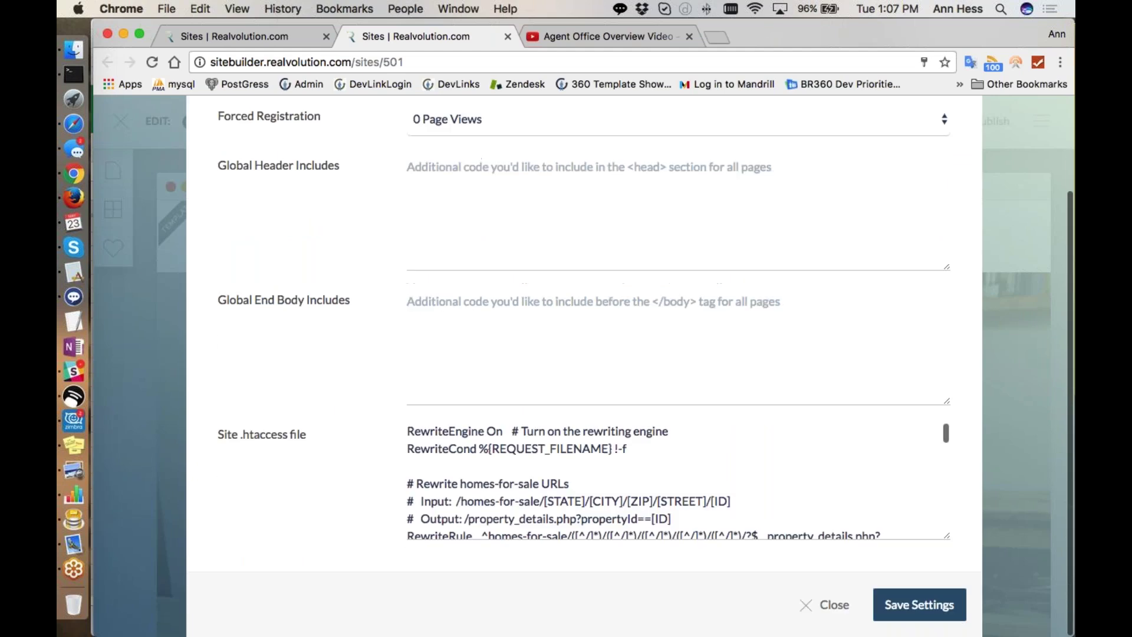
pyautogui.scroll(3, 505, 304)
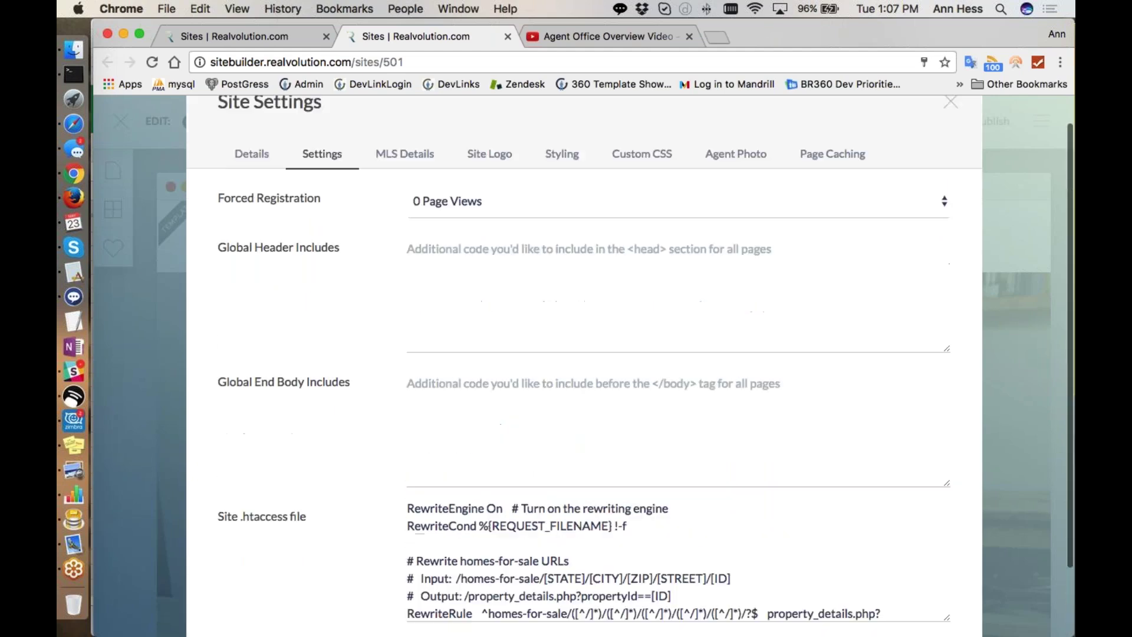
pyautogui.click(477, 408)
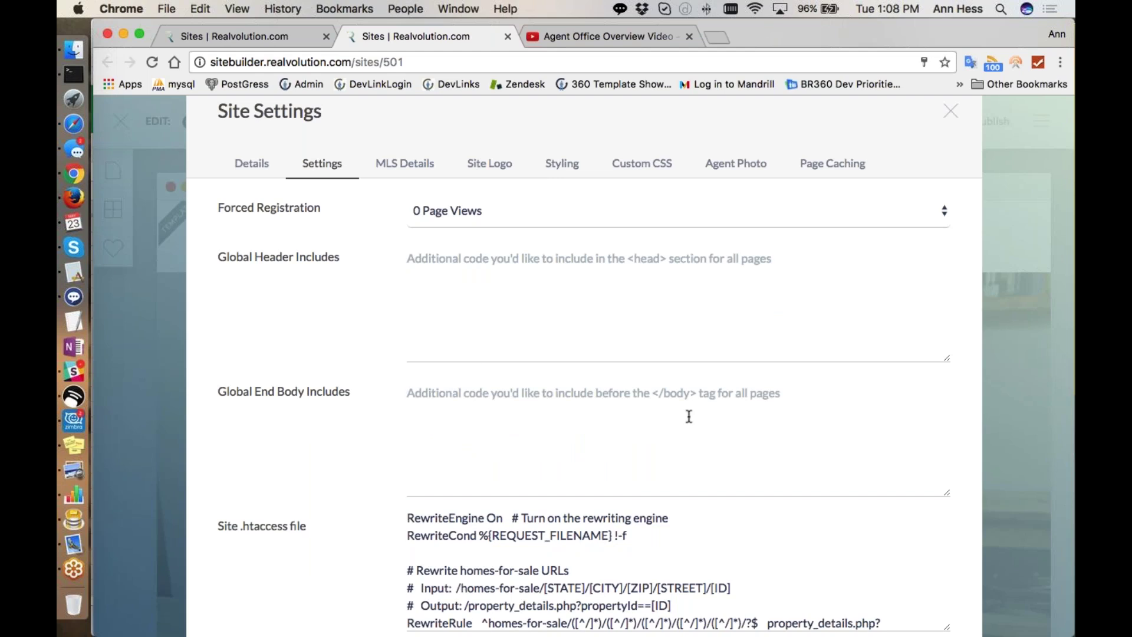
pyautogui.scroll(-1, 985, 454)
pyautogui.scroll(-5, 916, 553)
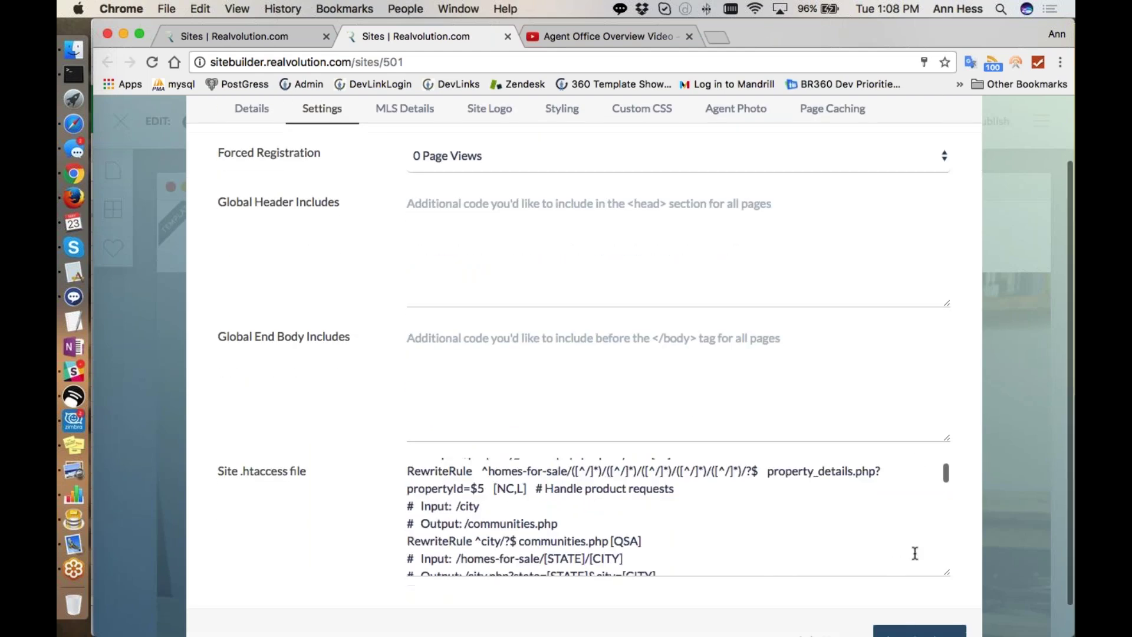
pyautogui.scroll(-2, 916, 553)
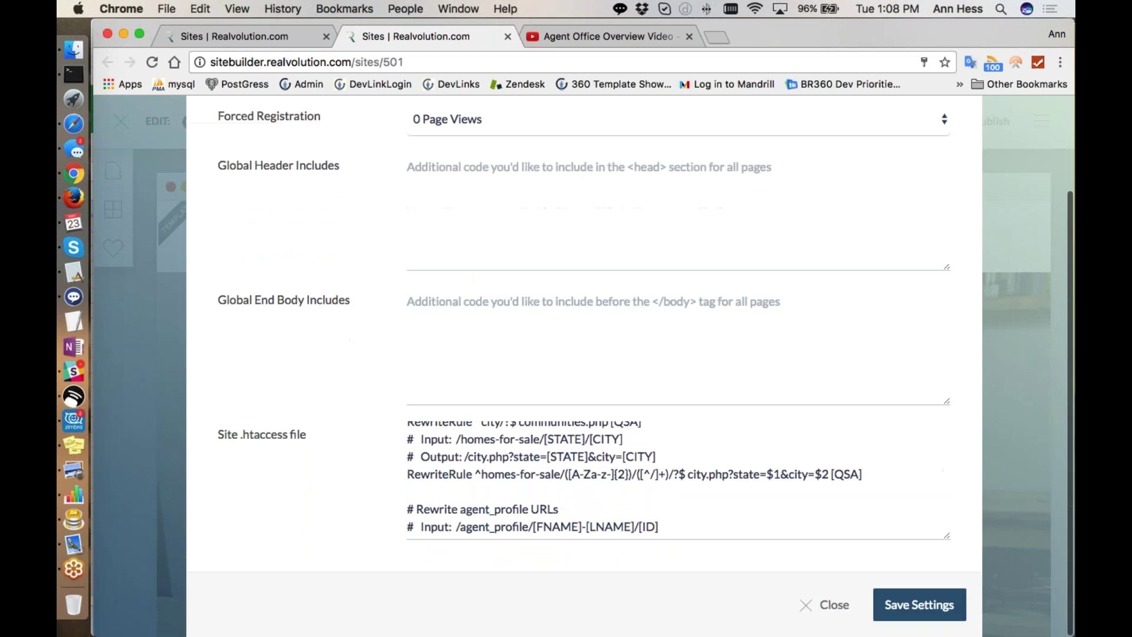
pyautogui.click(918, 604)
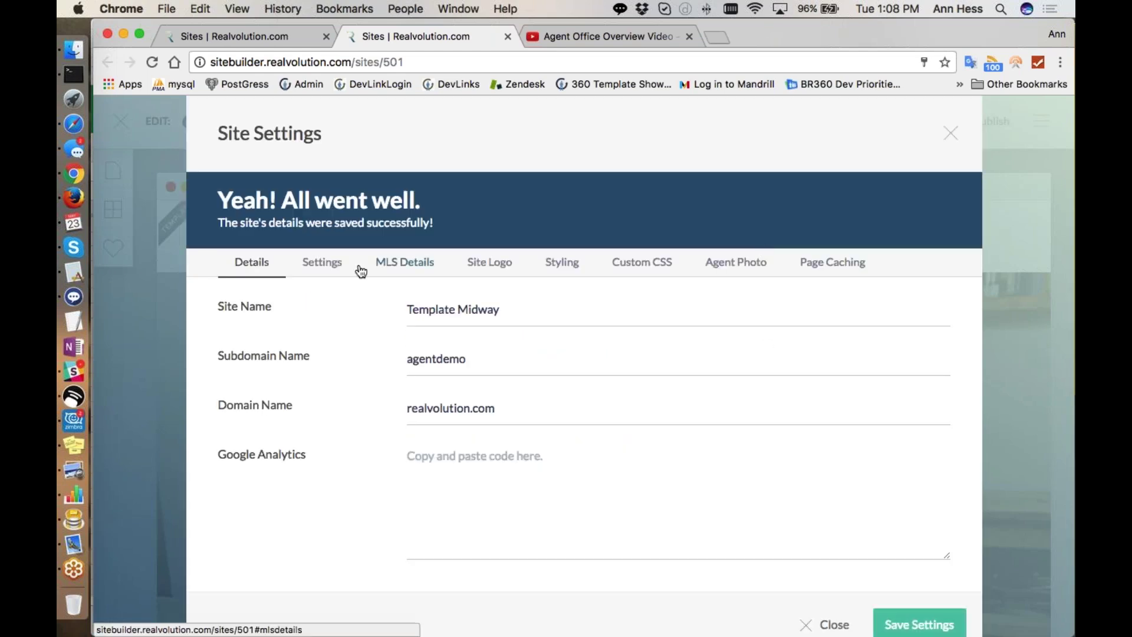
# Review the site's MLS Details, including the state, MLS and ID fields and the list of added MLSs.
pyautogui.click(394, 265)
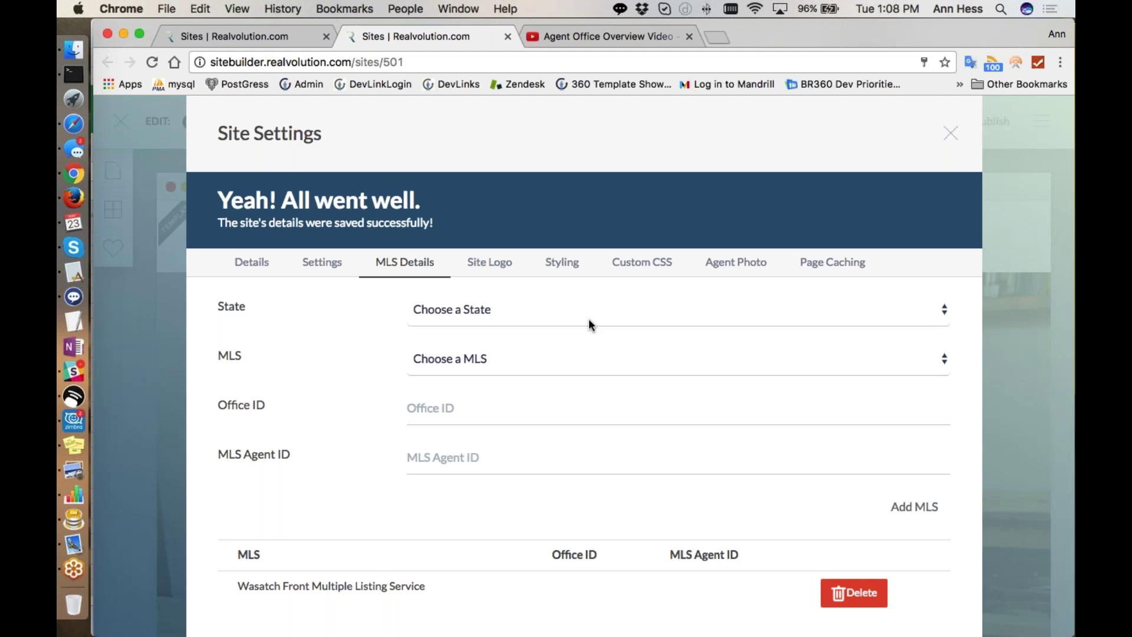
pyautogui.scroll(-3, 589, 321)
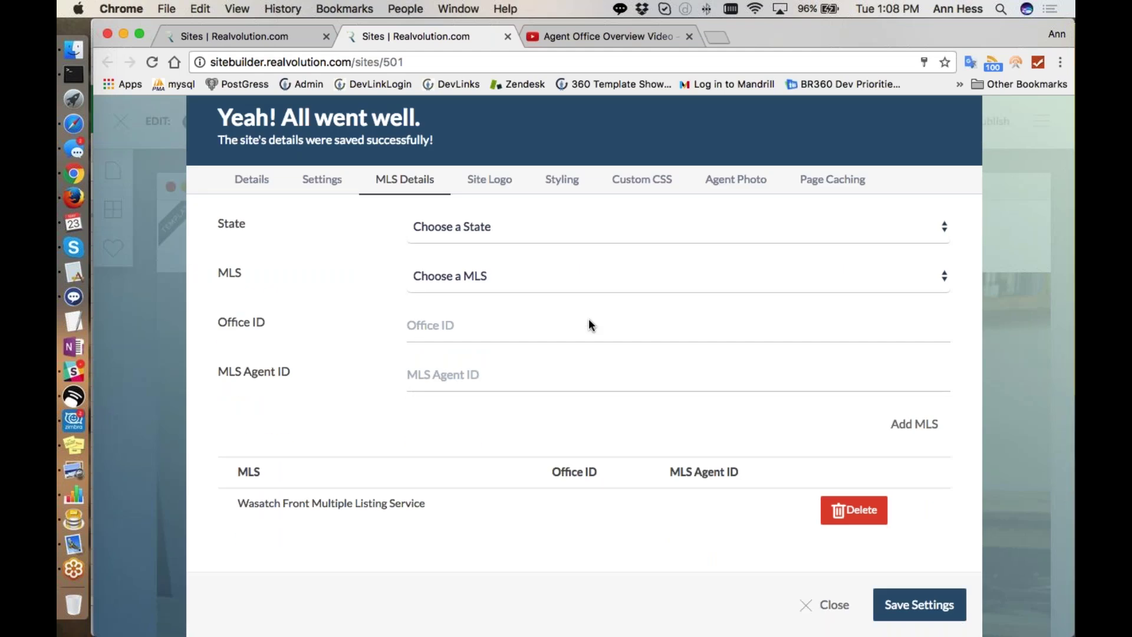
pyautogui.scroll(1, 589, 320)
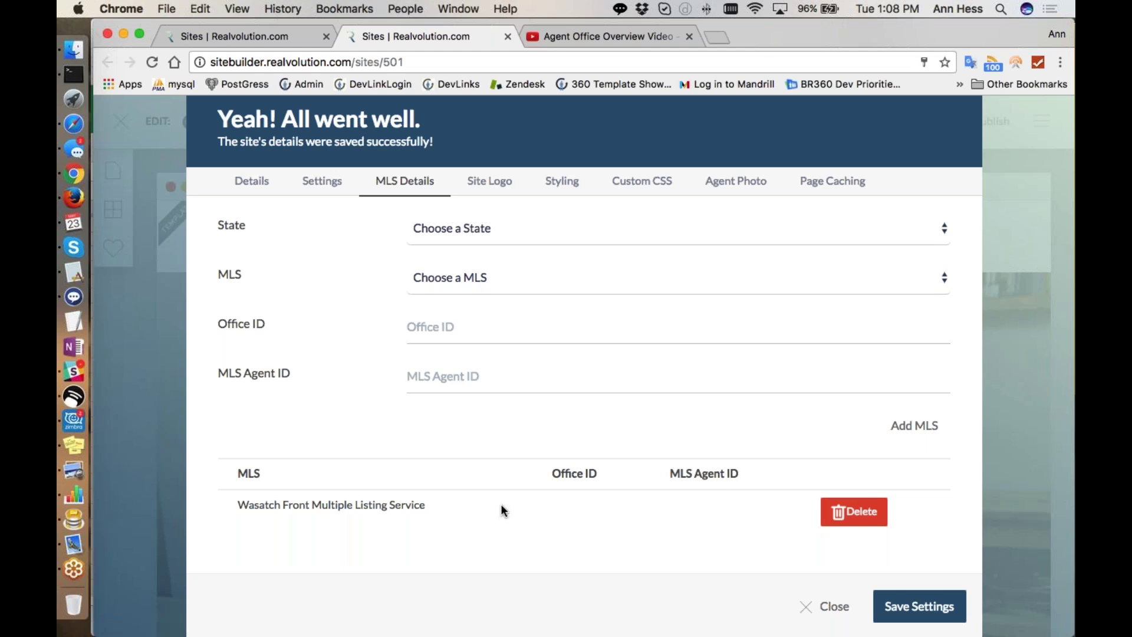
# Review the Site Logo settings and open the file chooser for replacing the logo, dismissing it without selecting an image.
pyautogui.click(501, 187)
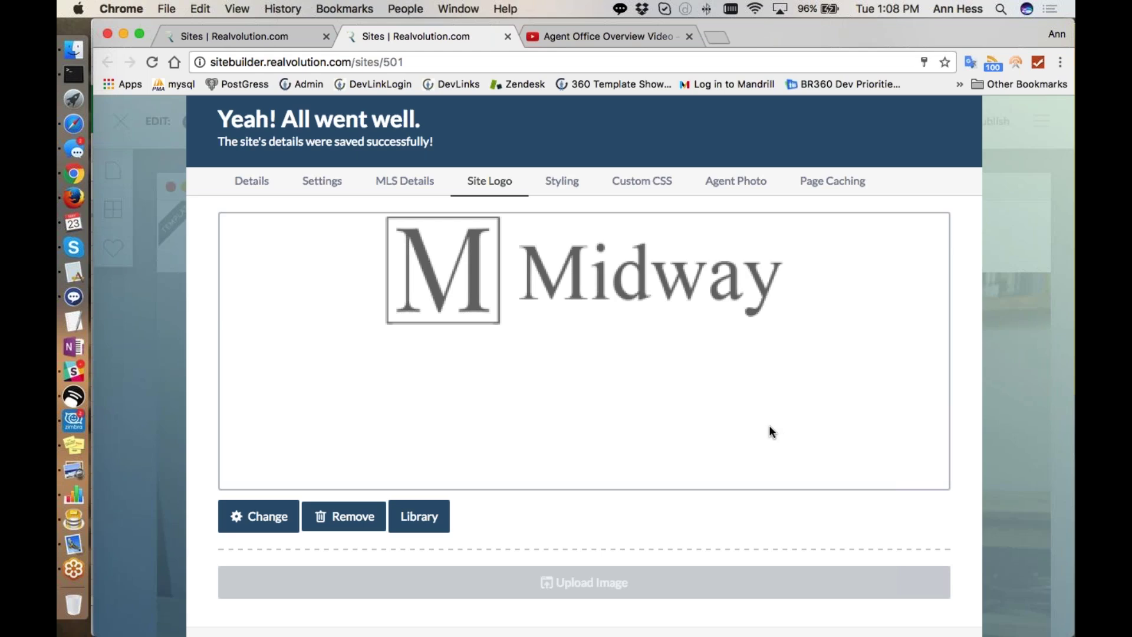
pyautogui.click(254, 523)
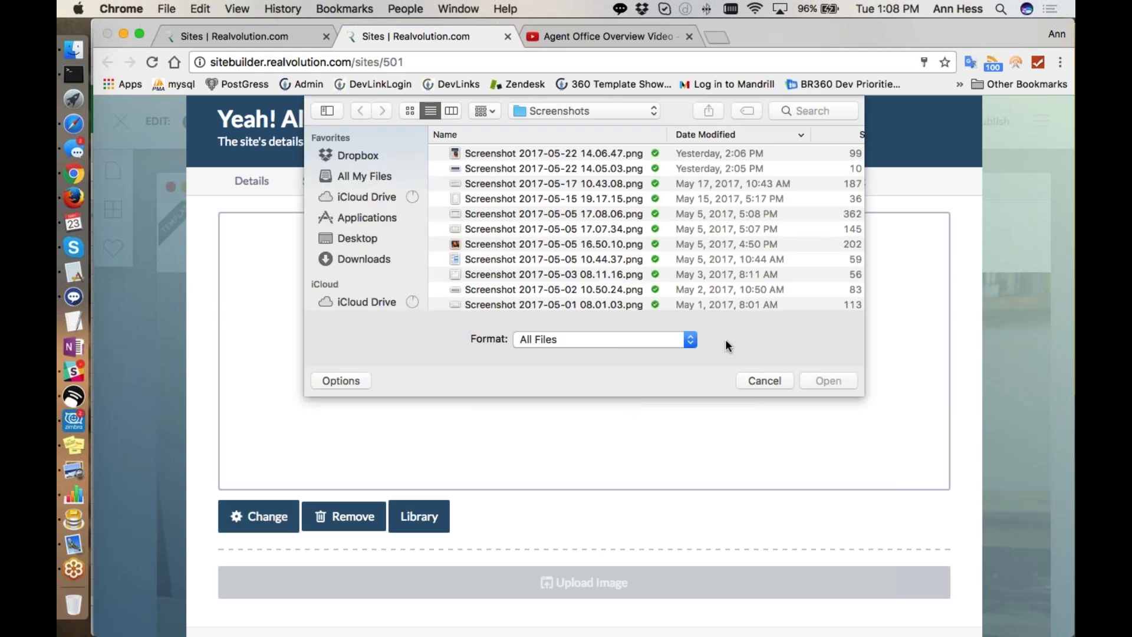
pyautogui.click(772, 381)
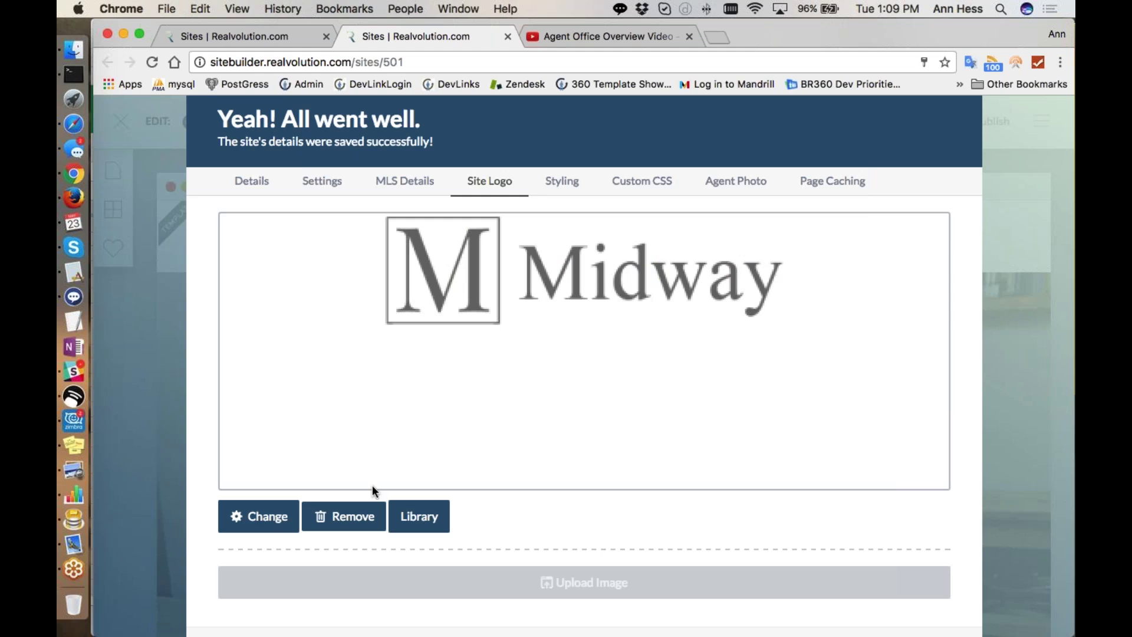
pyautogui.scroll(-2, 590, 594)
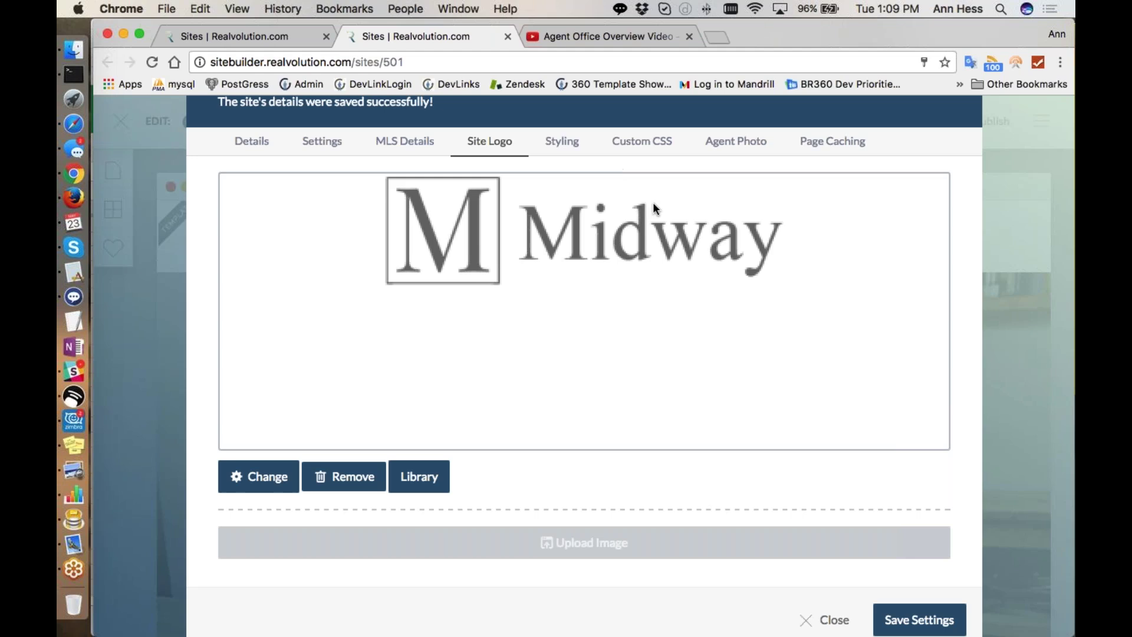
# Set the site's general link colour to #3274d6 in the styling settings and save the site settings.
pyautogui.click(565, 143)
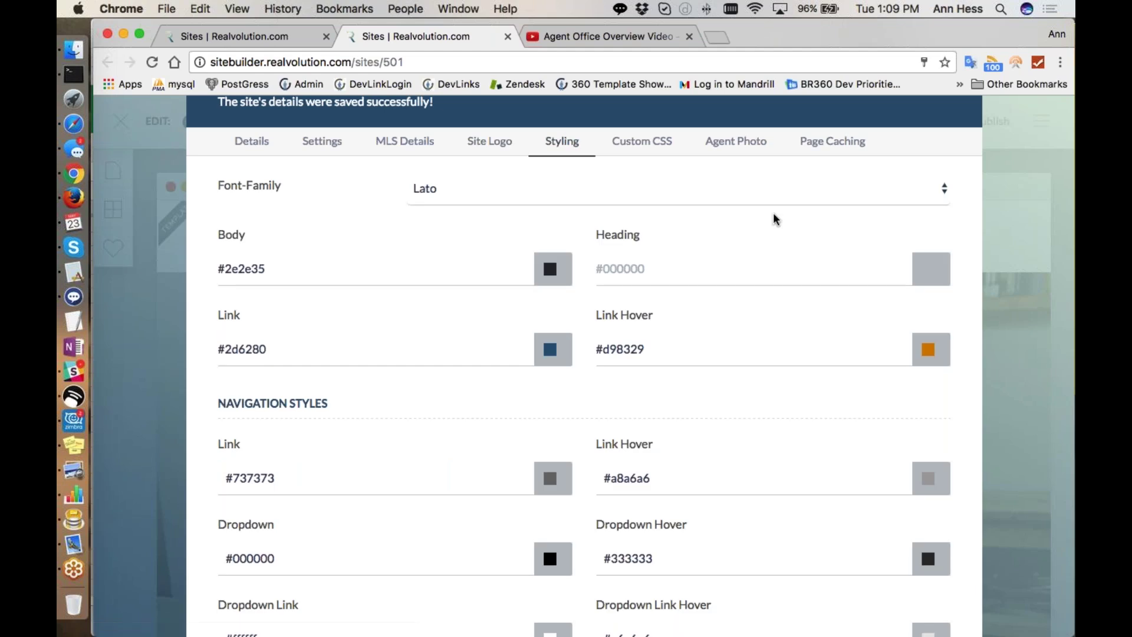
pyautogui.scroll(-1, 773, 218)
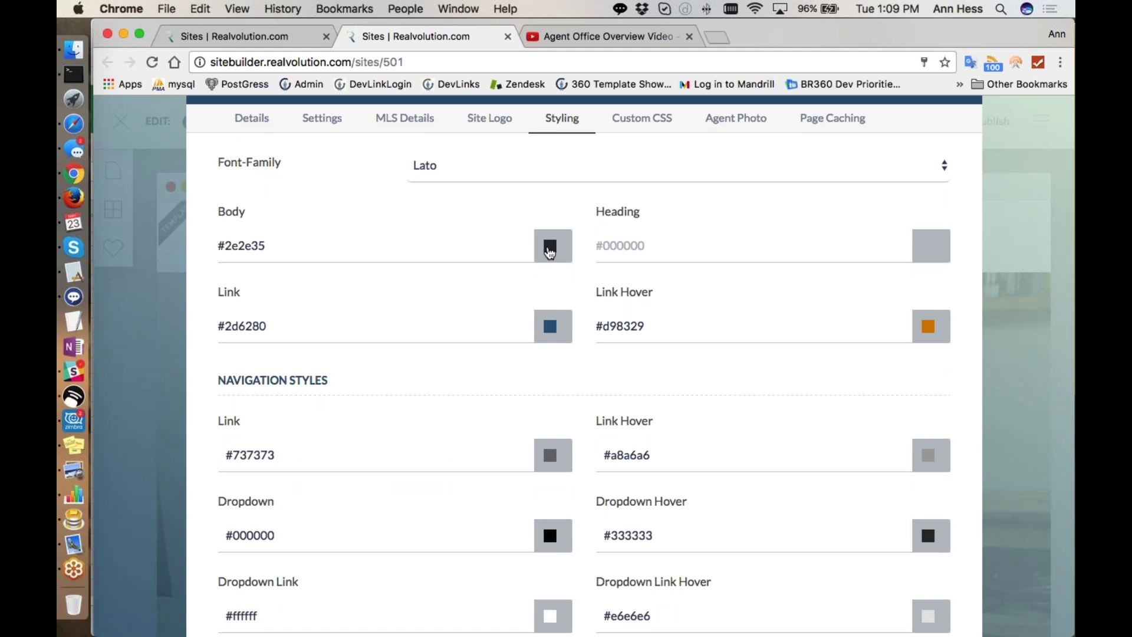
pyautogui.click(549, 332)
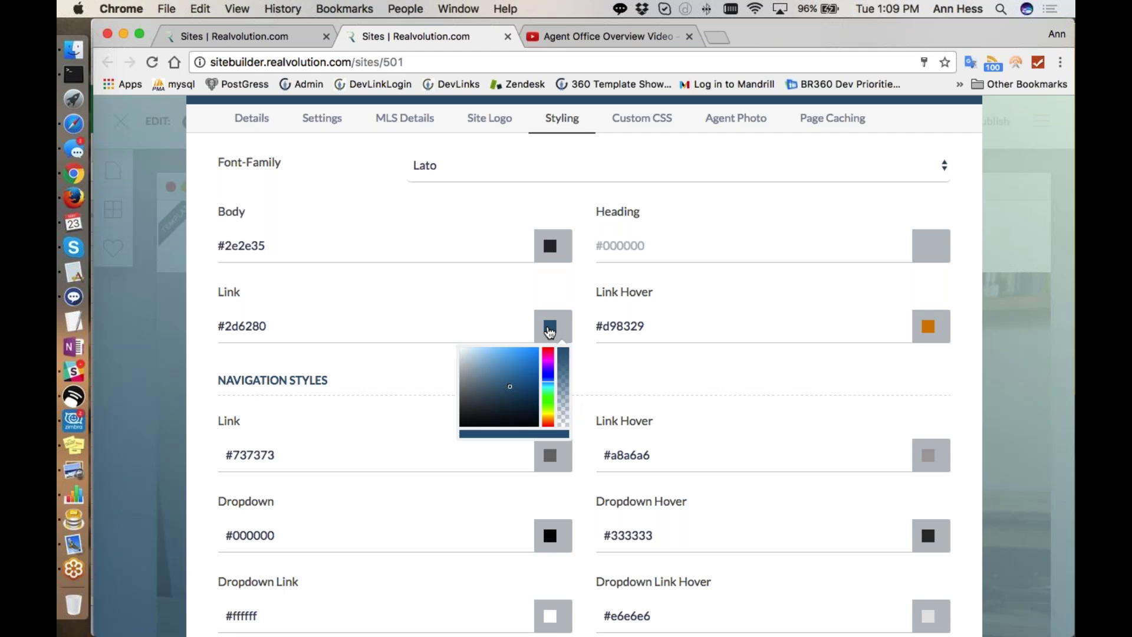
pyautogui.click(516, 367)
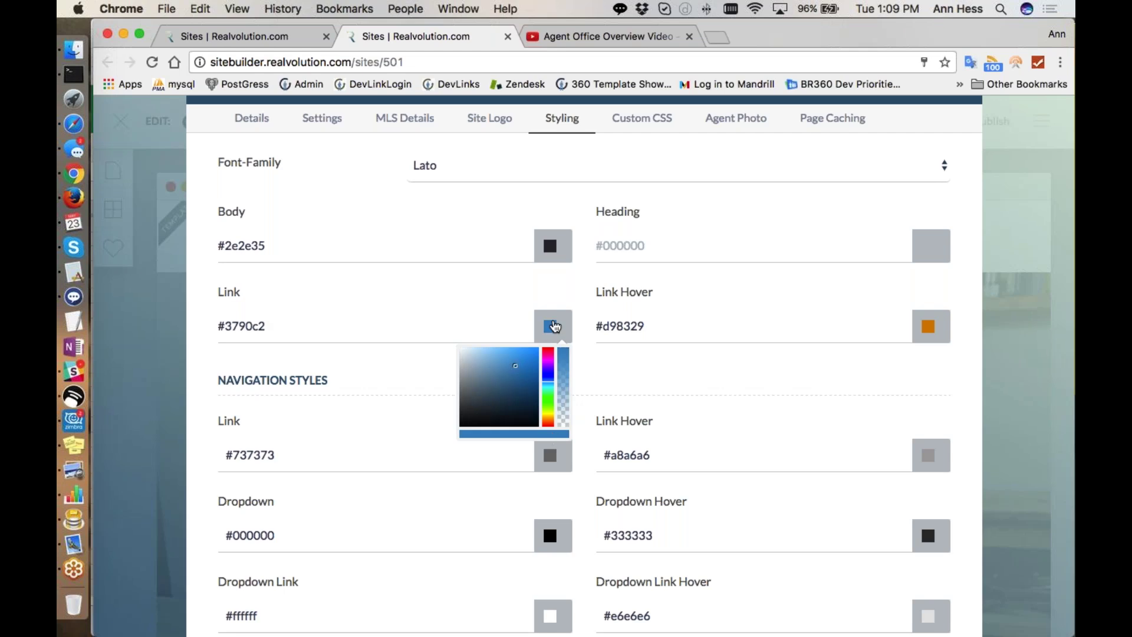
pyautogui.moveTo(549, 403); pyautogui.dragTo(548, 366)
pyautogui.click(487, 375)
pyautogui.click(536, 412)
pyautogui.click(514, 392)
pyautogui.click(520, 360)
pyautogui.click(501, 300)
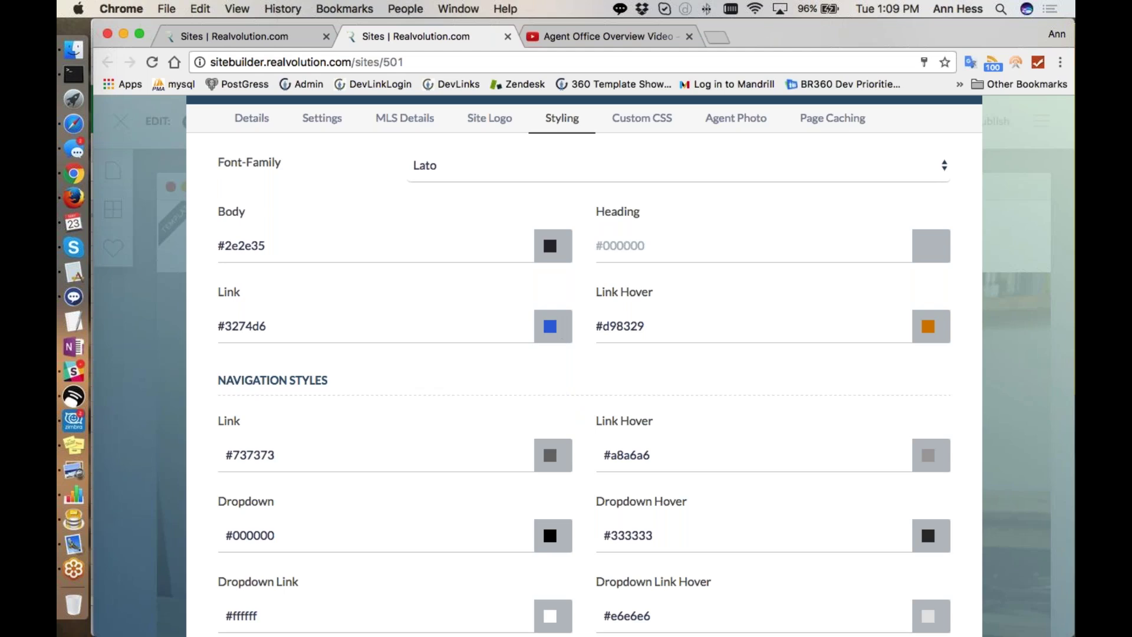
pyautogui.scroll(-3, 682, 401)
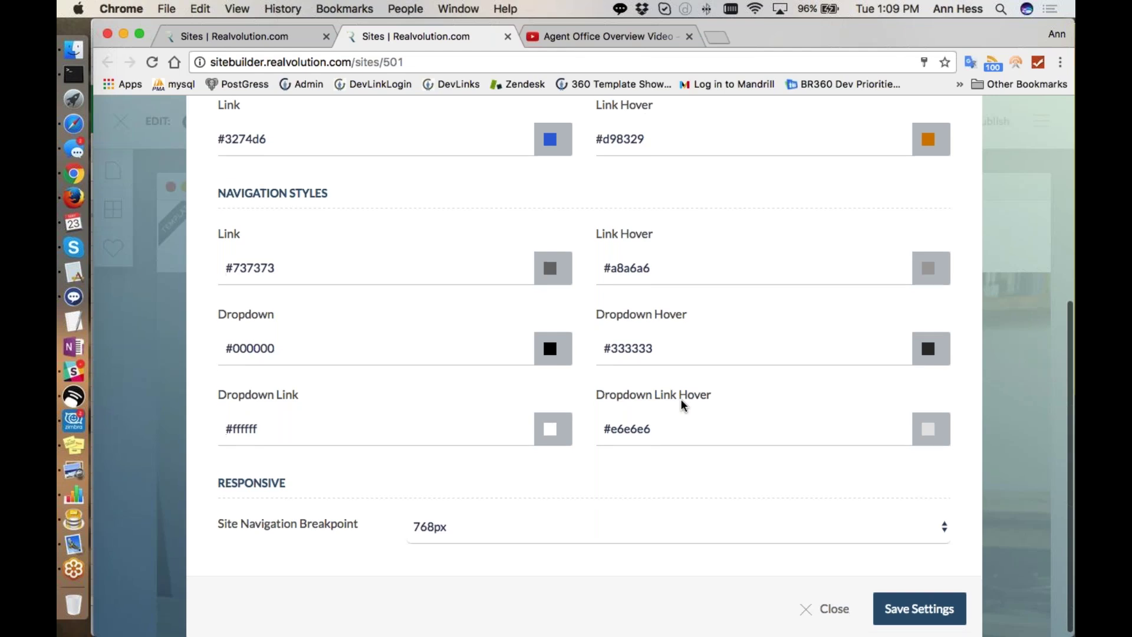
pyautogui.click(919, 613)
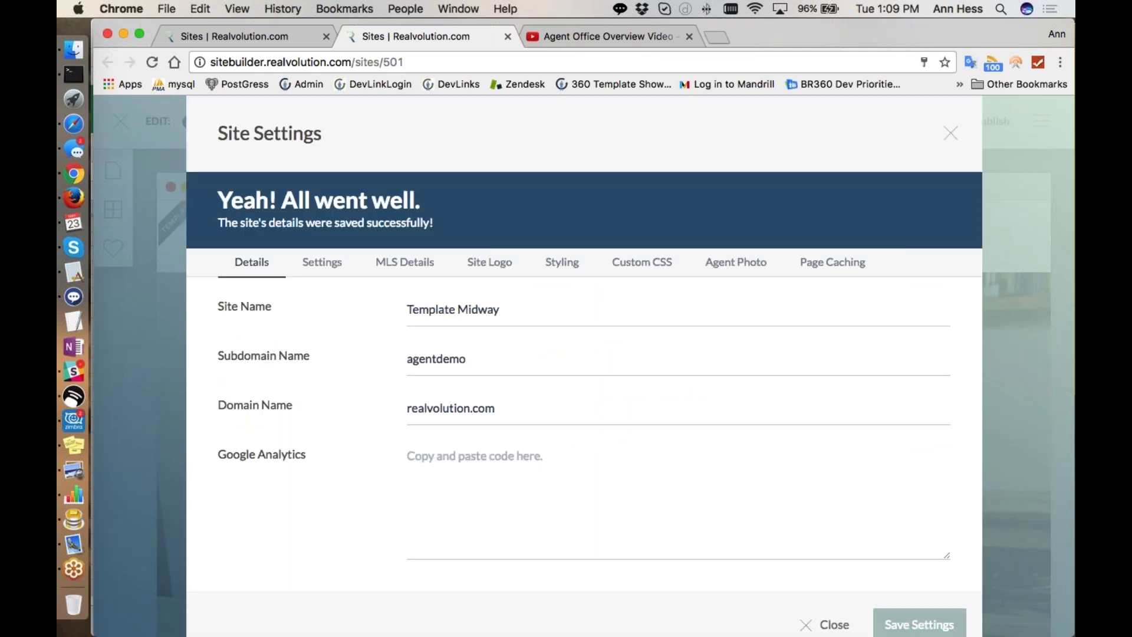
# Review the Custom CSS and Agent Photo settings, opening the photo's file chooser and dismissing it without selecting an image.
pyautogui.click(662, 269)
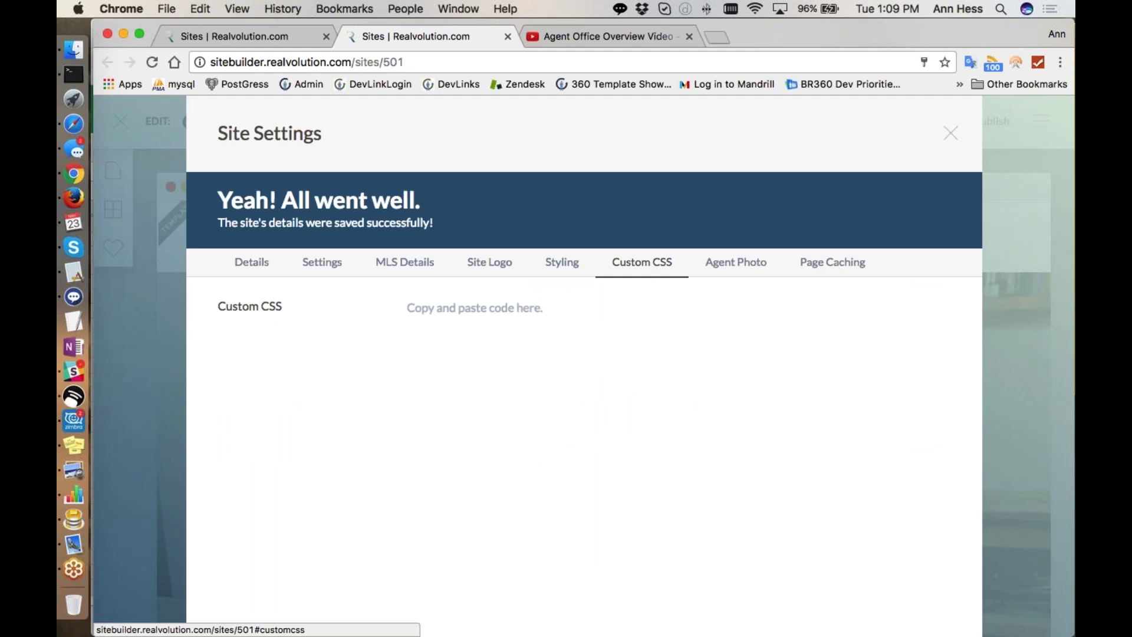
pyautogui.click(736, 261)
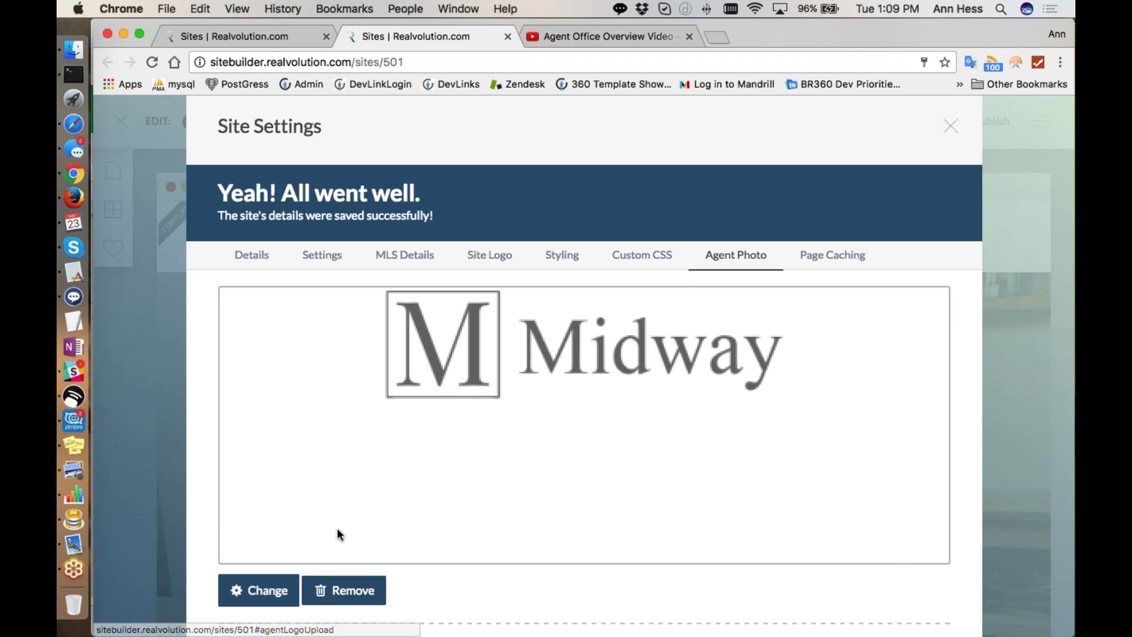
pyautogui.click(263, 597)
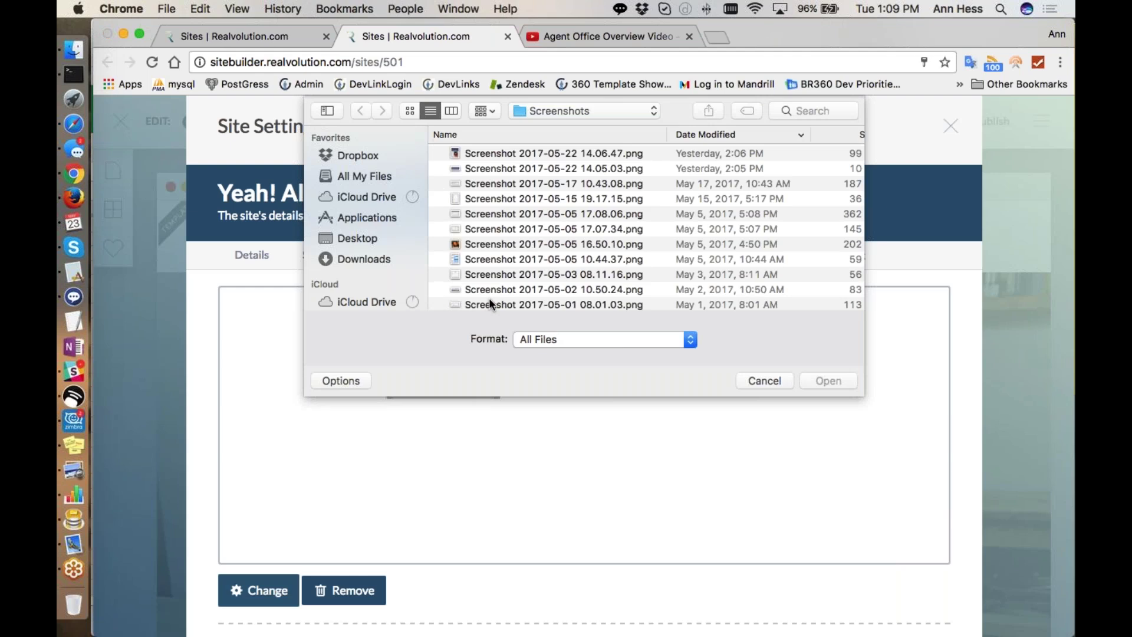
pyautogui.scroll(-1, 499, 212)
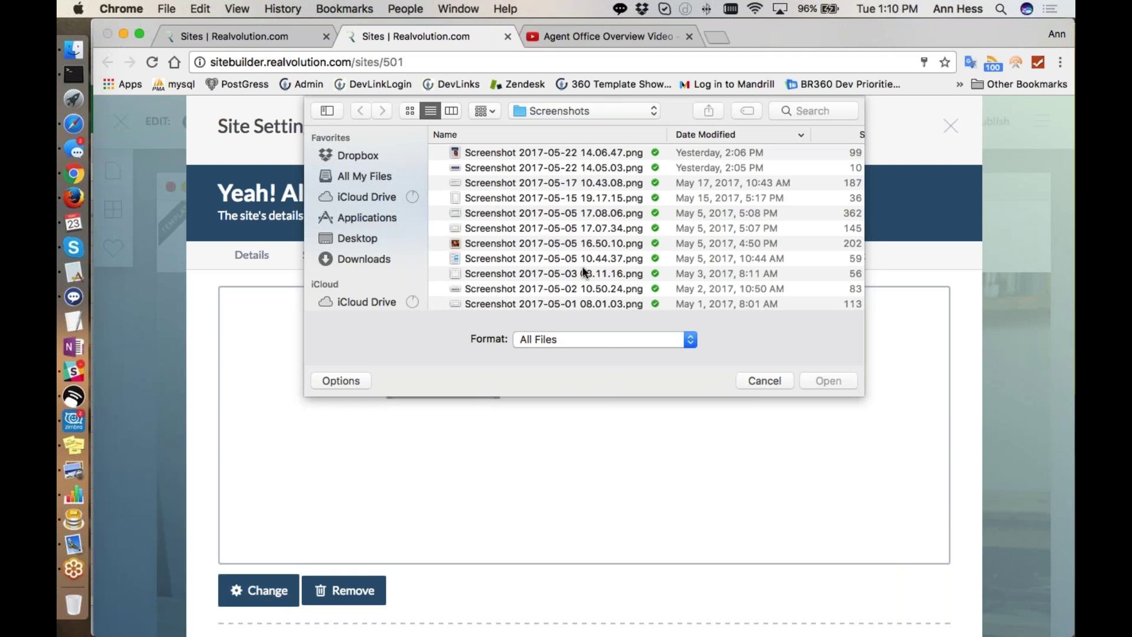
pyautogui.click(765, 381)
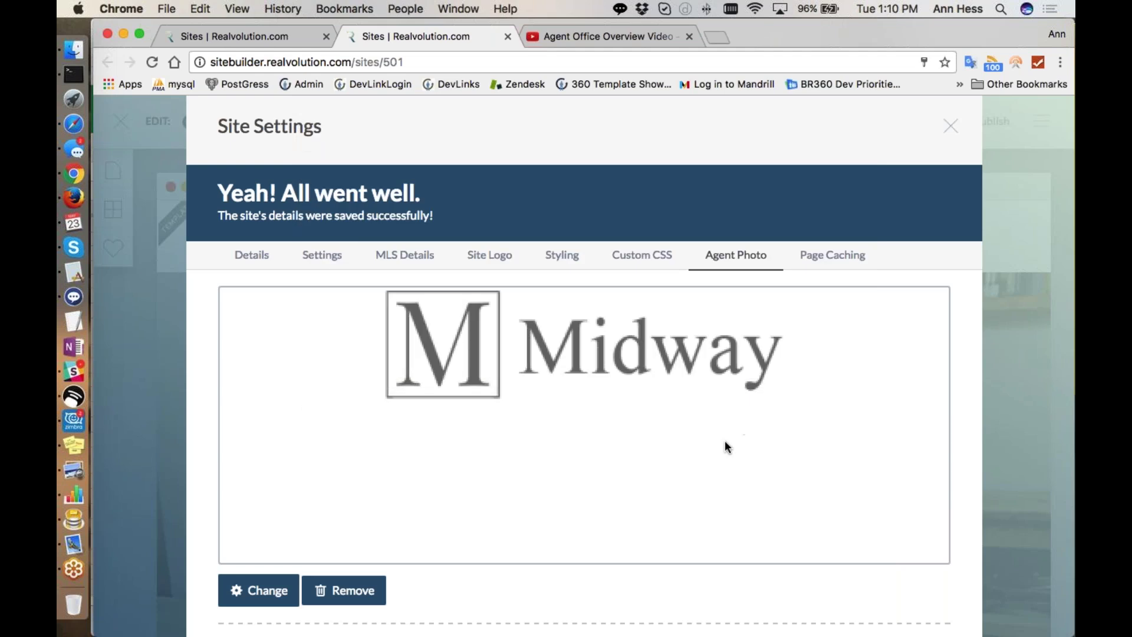
pyautogui.scroll(-3, 725, 442)
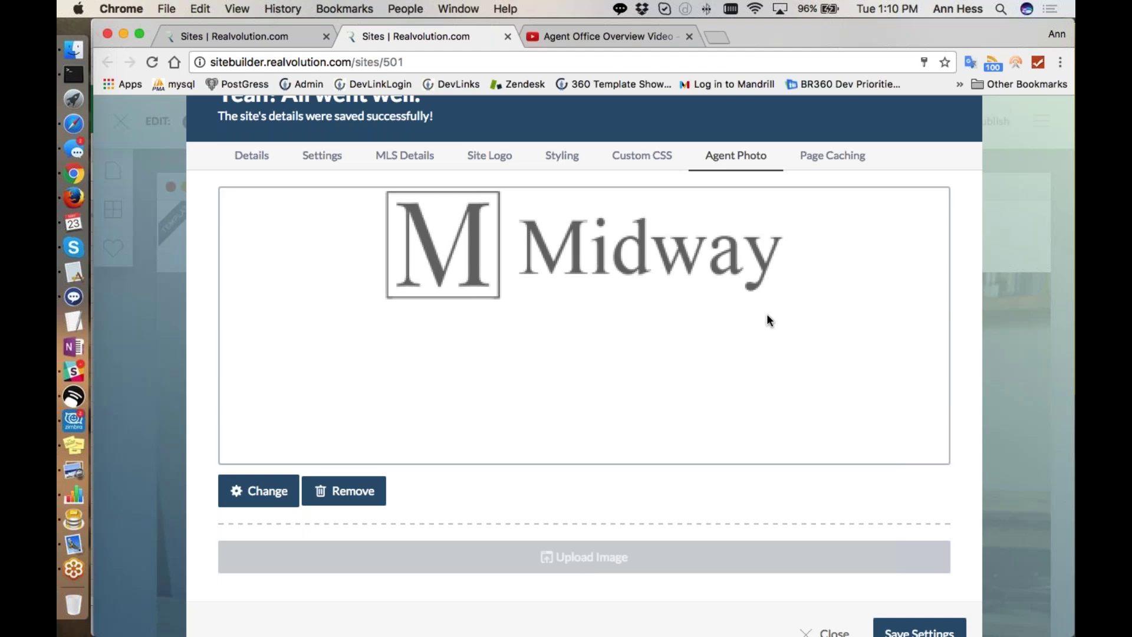
# Review the list of pages in the Page Caching settings and close the site settings.
pyautogui.click(841, 155)
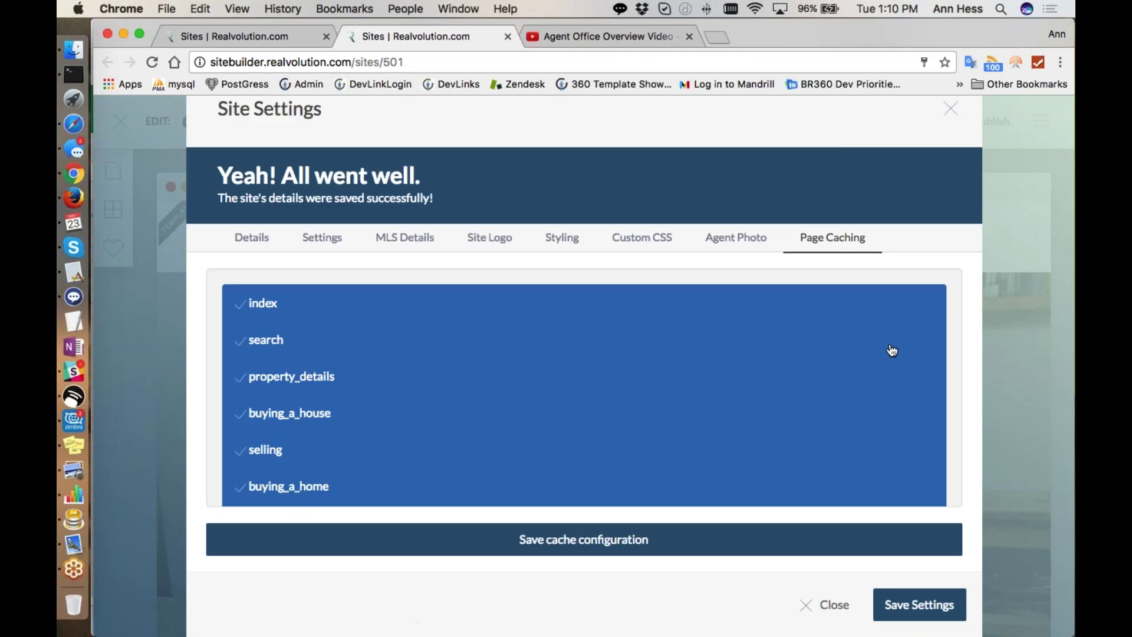
pyautogui.scroll(-3, 848, 450)
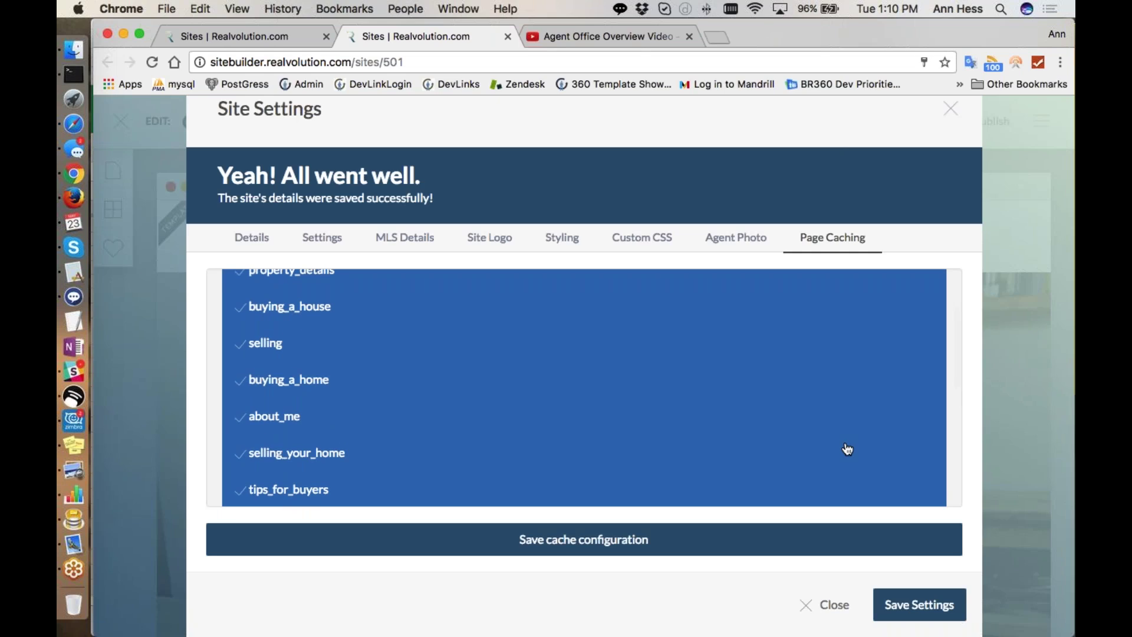
pyautogui.scroll(-6, 408, 402)
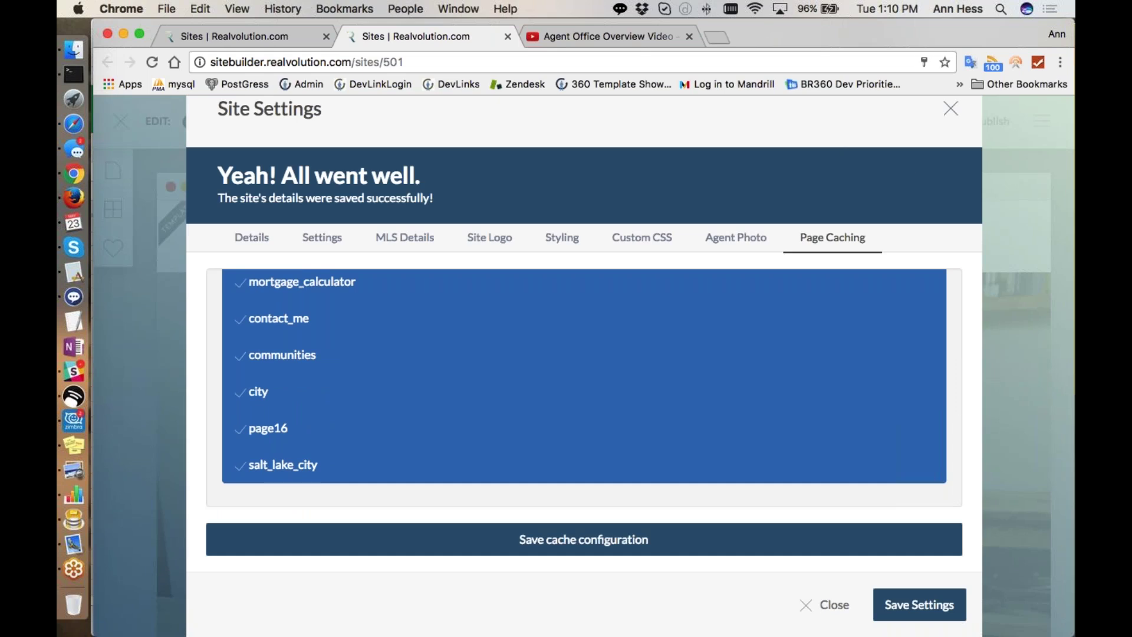
pyautogui.click(950, 108)
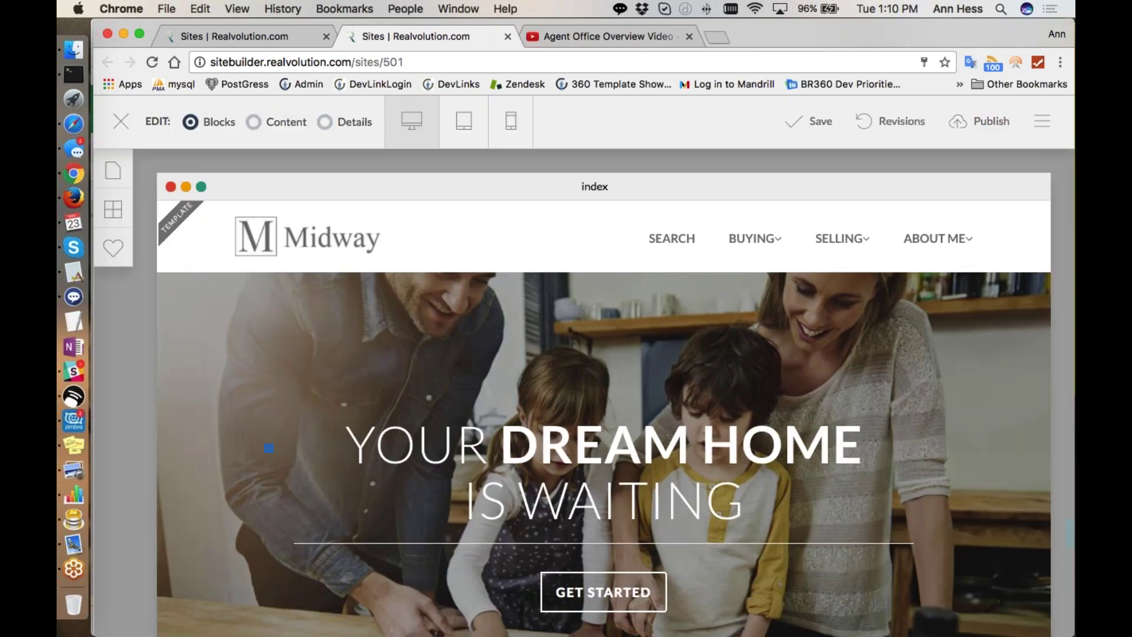
# Review the index page's settings, including title, meta description, header includes and body includes, and close them without changes.
pyautogui.click(1044, 131)
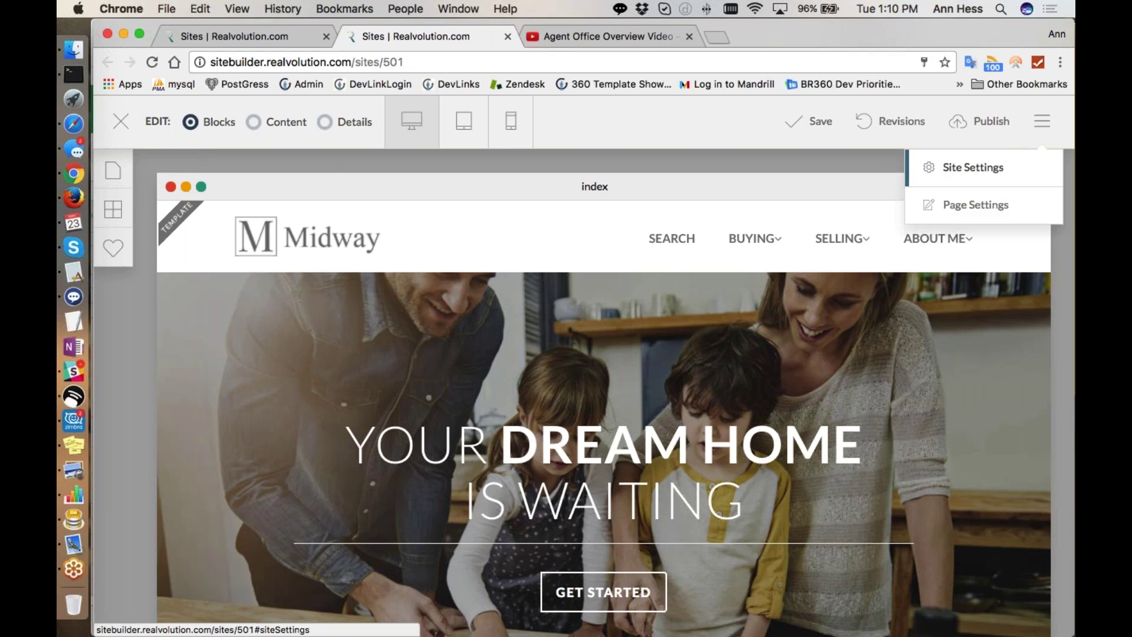
pyautogui.click(979, 211)
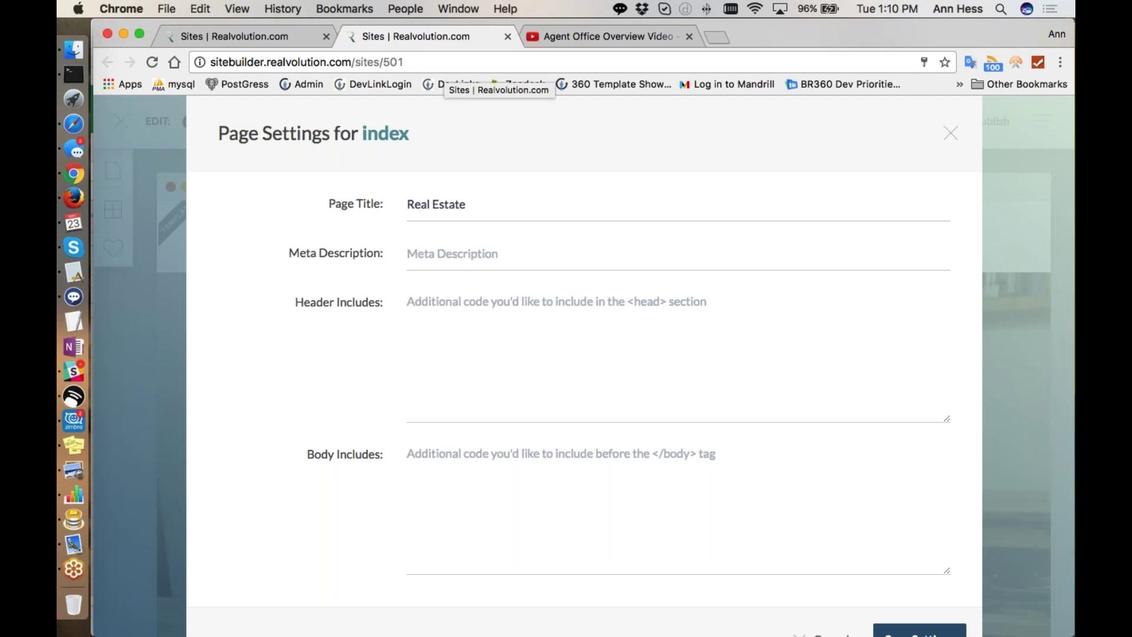
pyautogui.click(433, 260)
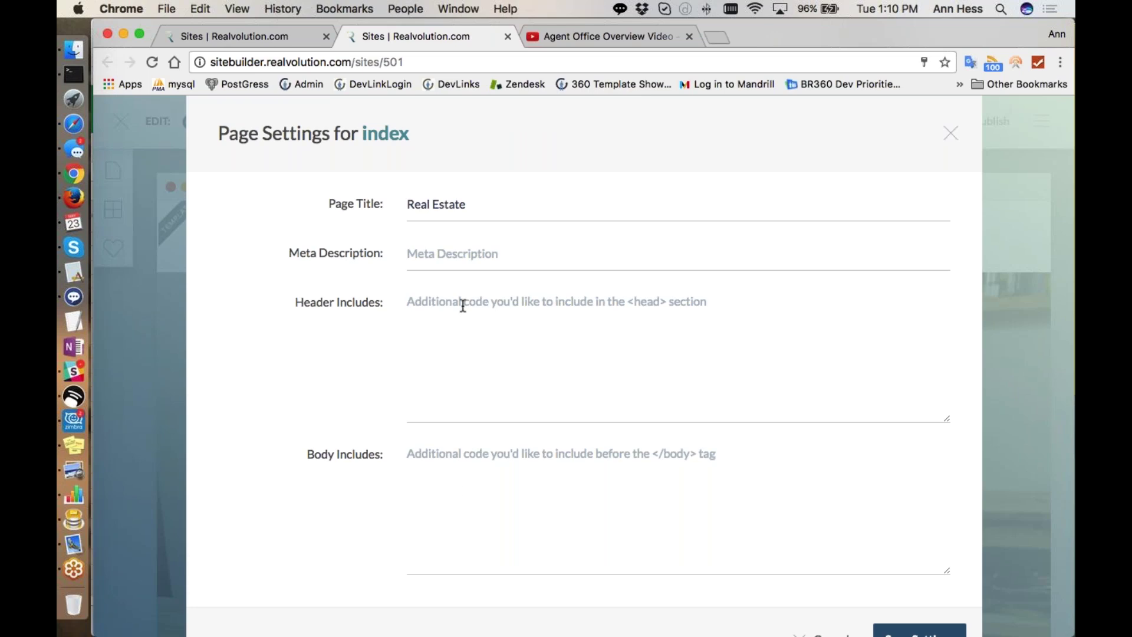
pyautogui.click(467, 490)
pyautogui.scroll(-1, 467, 490)
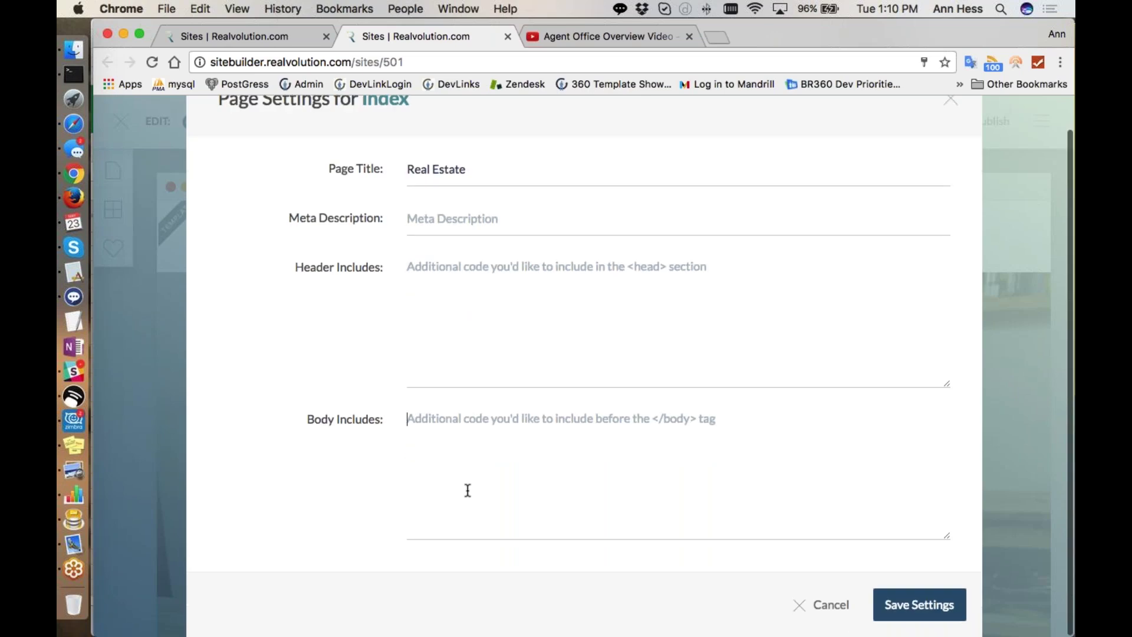
pyautogui.scroll(1, 468, 490)
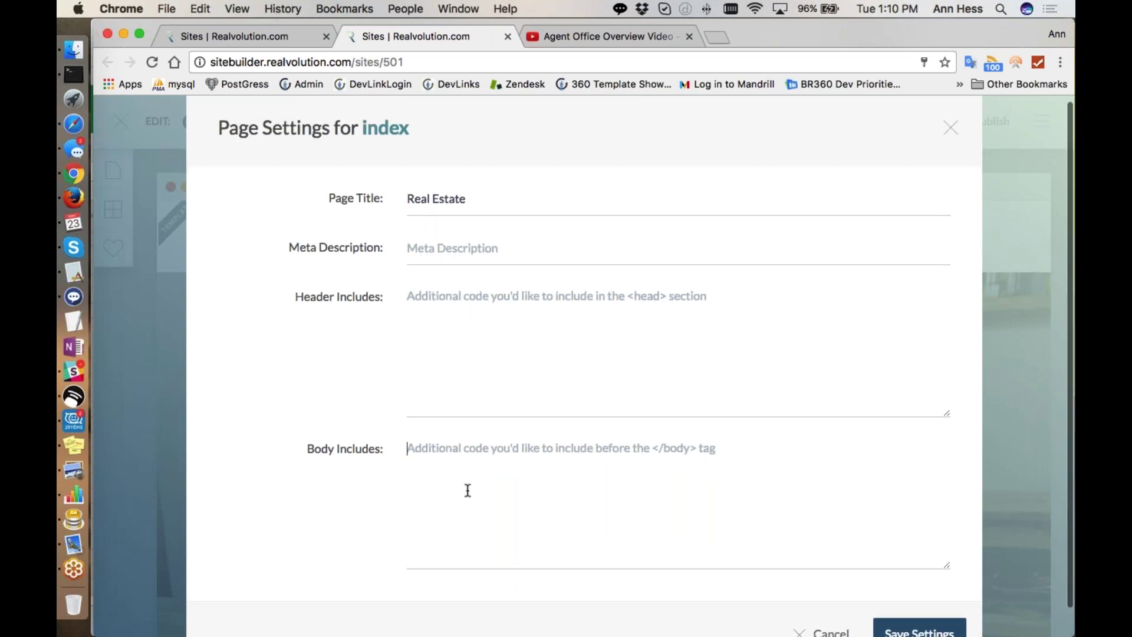
pyautogui.scroll(-1, 468, 490)
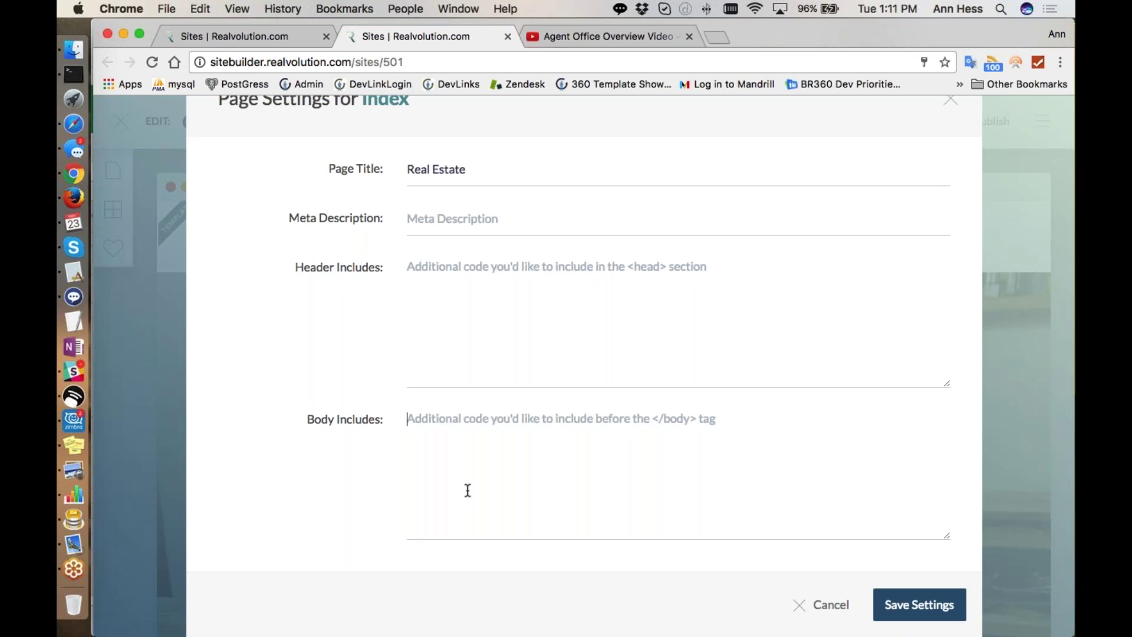
pyautogui.click(468, 491)
pyautogui.scroll(2, 584, 366)
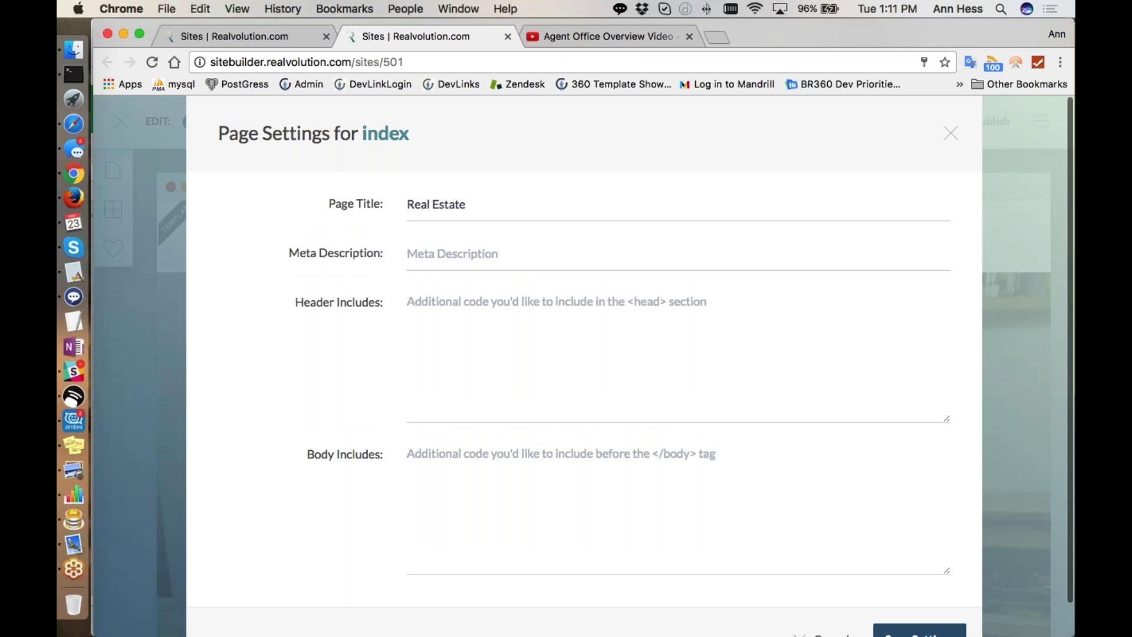
pyautogui.click(950, 135)
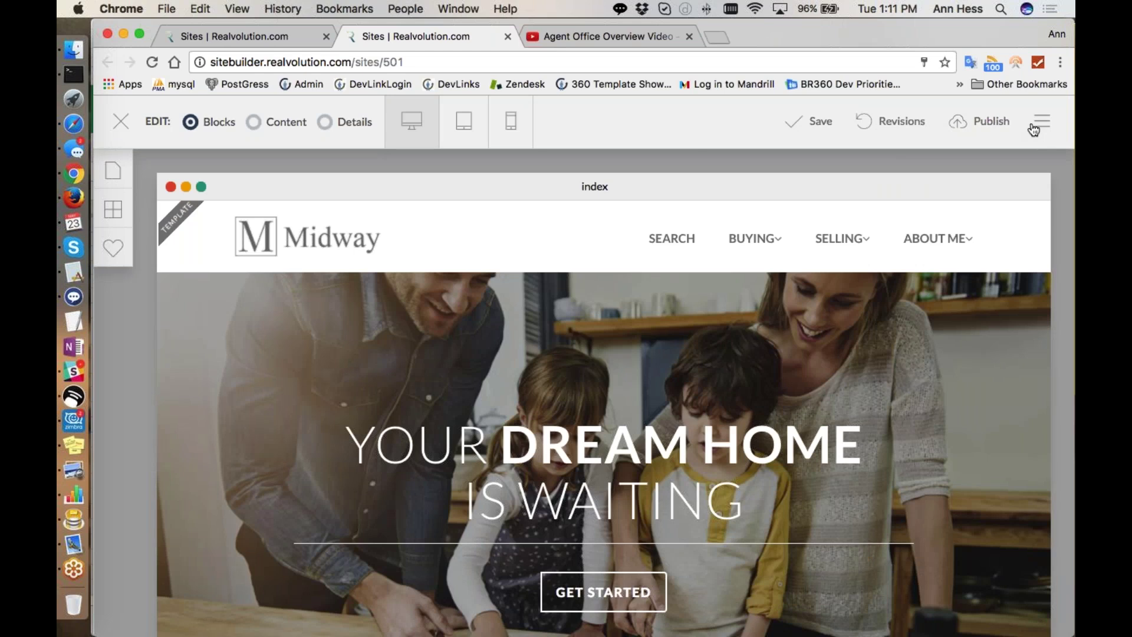
# Preview the index page in the phone and tablet layouts, and return to the desktop layout.
pyautogui.click(501, 122)
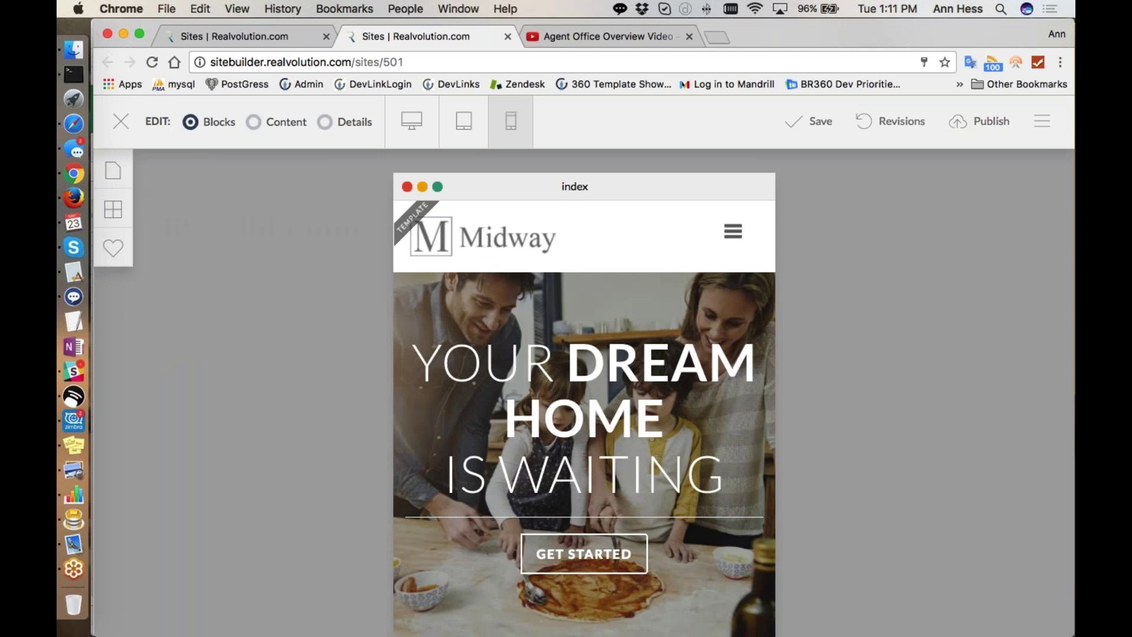
pyautogui.click(478, 121)
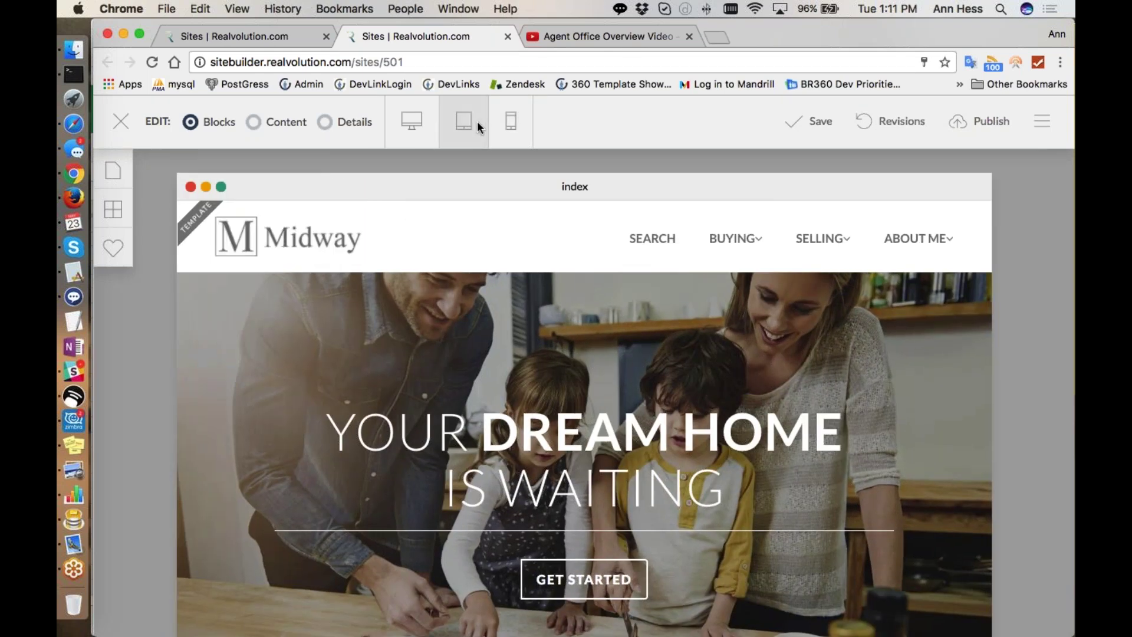
pyautogui.click(426, 109)
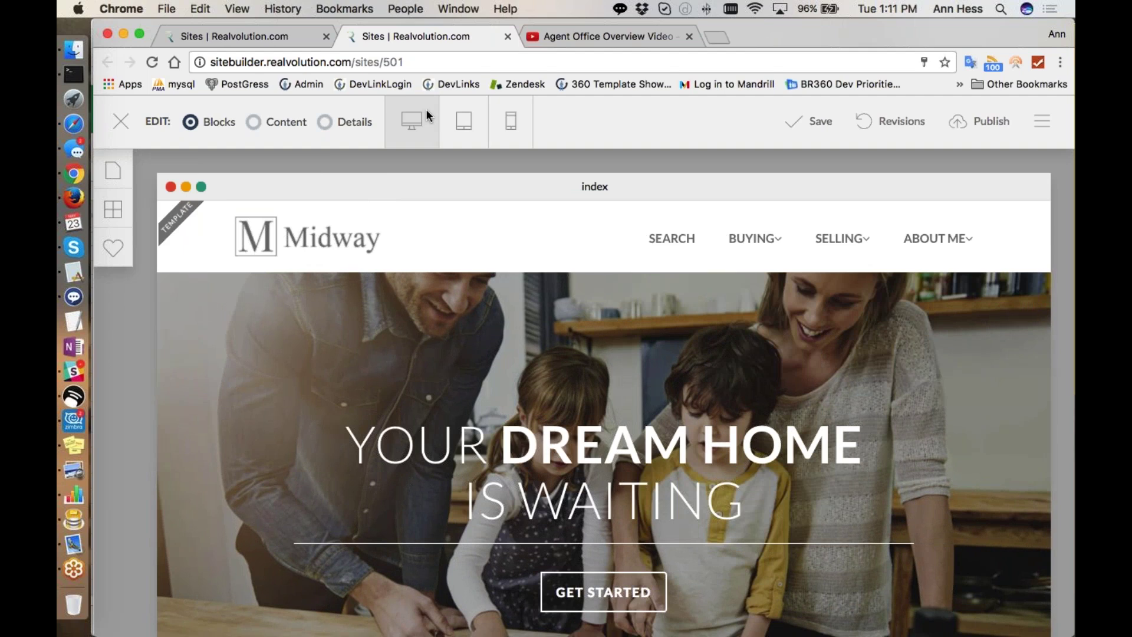
# Examine the site's list of pages and their nested subpages, keeping the index page displayed.
pyautogui.click(113, 172)
pyautogui.scroll(-5, 213, 383)
pyautogui.scroll(-1, 177, 255)
pyautogui.scroll(4, 176, 254)
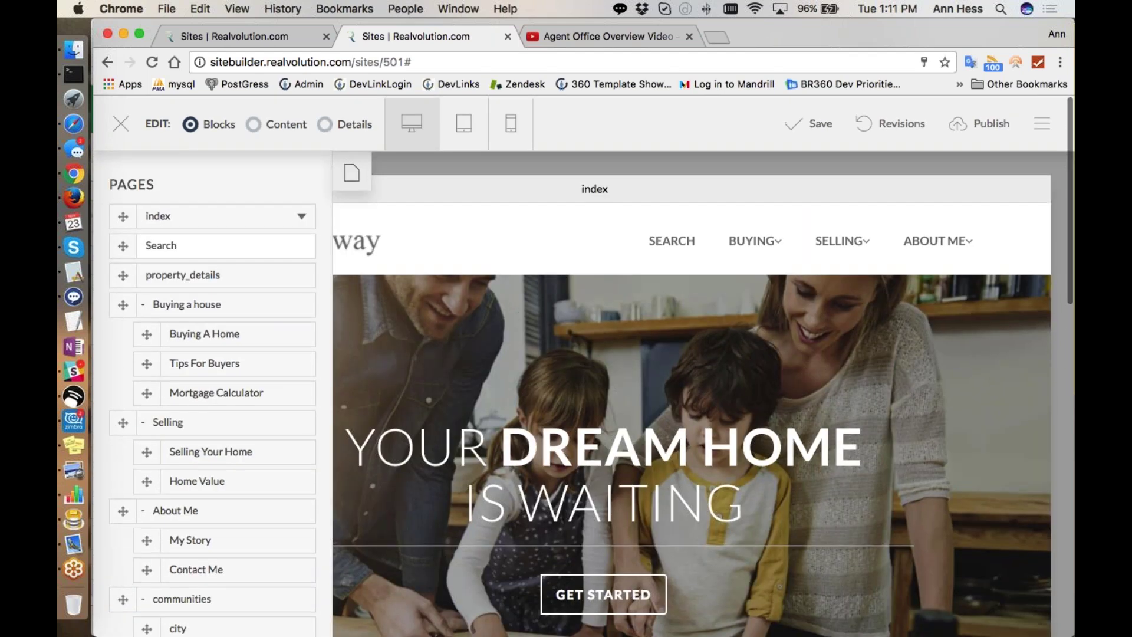
pyautogui.click(236, 204)
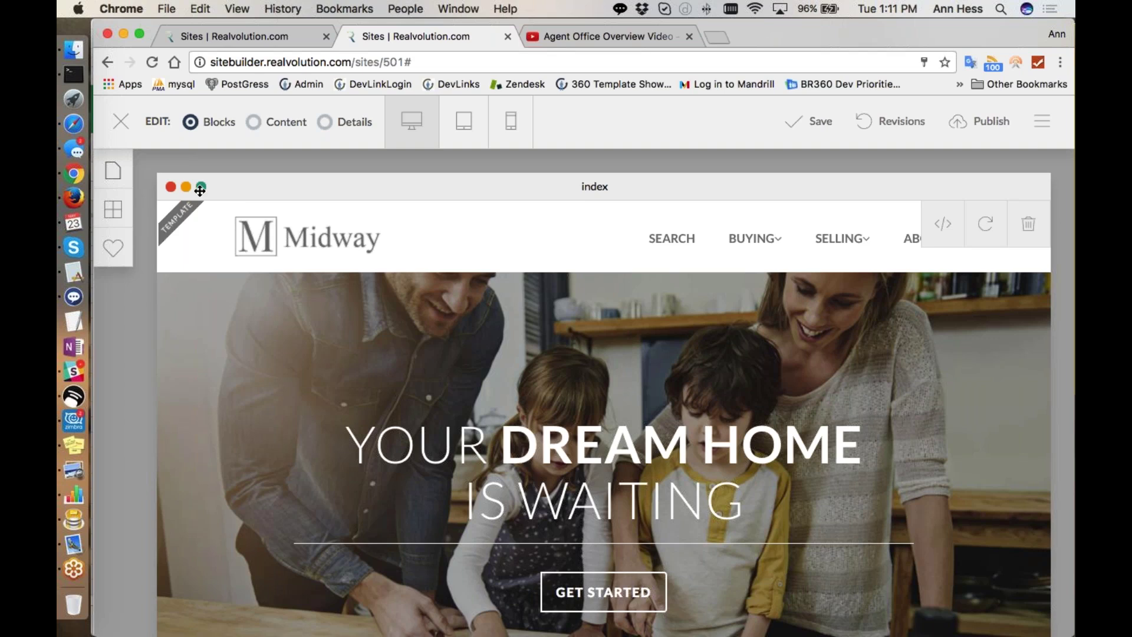
pyautogui.click(107, 171)
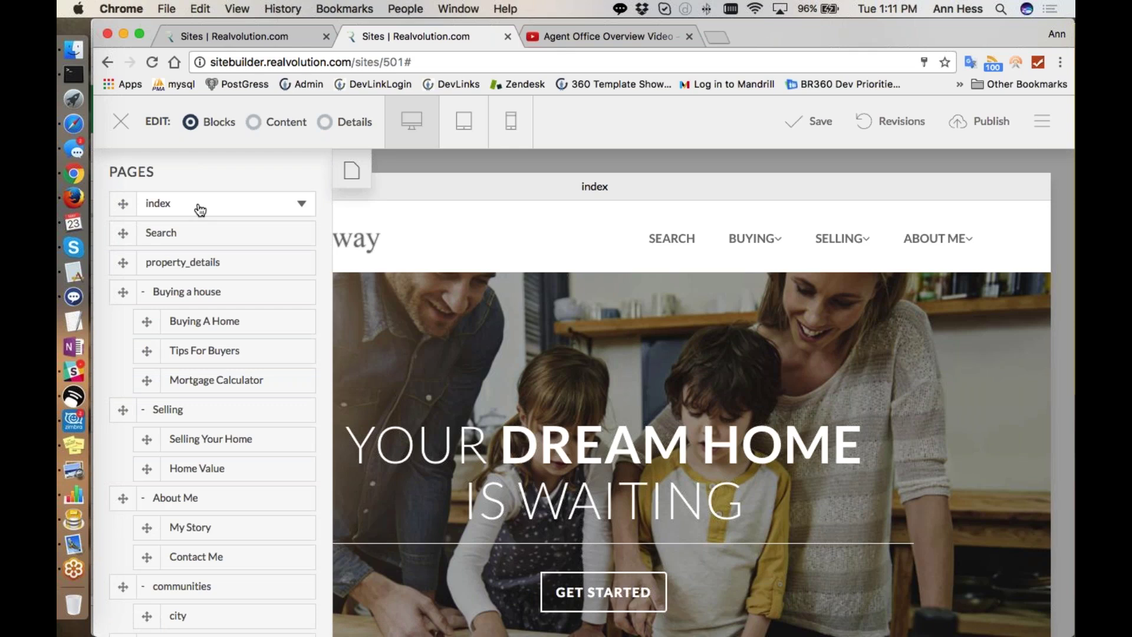
# Open the Buying A Home subpage of Buying a house and rename it as Buying A House.
pyautogui.scroll(-3, 200, 210)
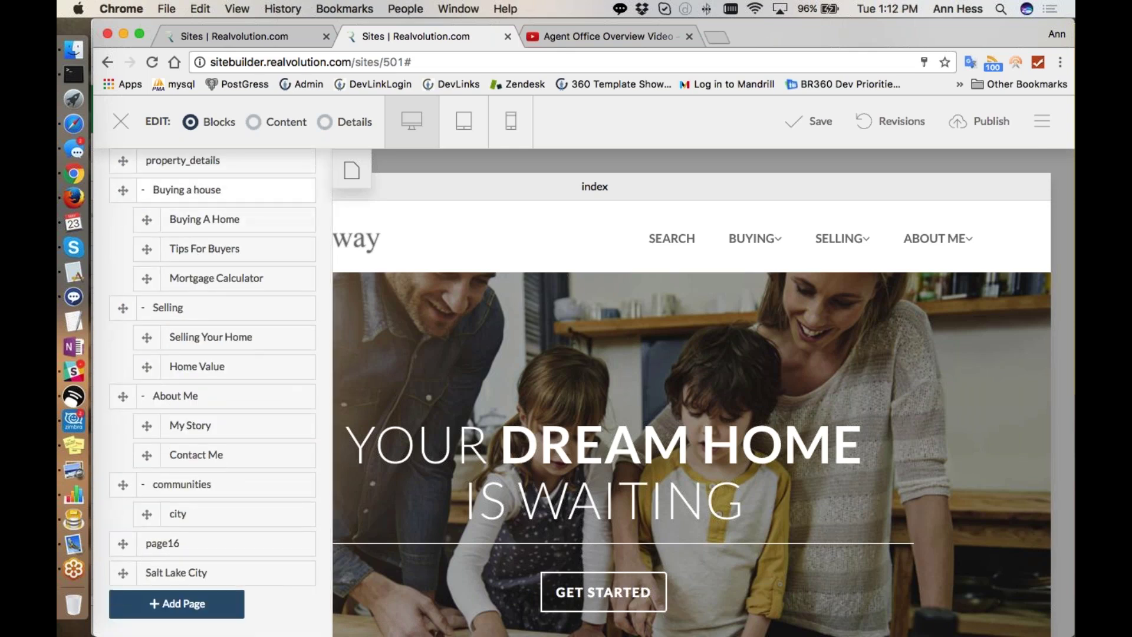
pyautogui.click(278, 198)
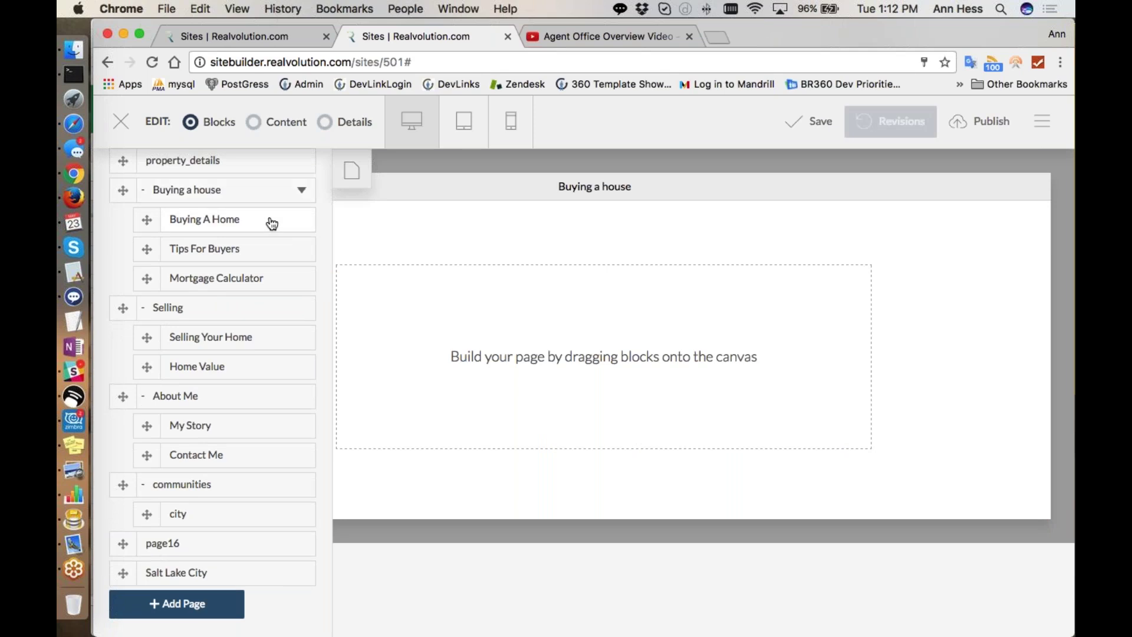
pyautogui.click(272, 223)
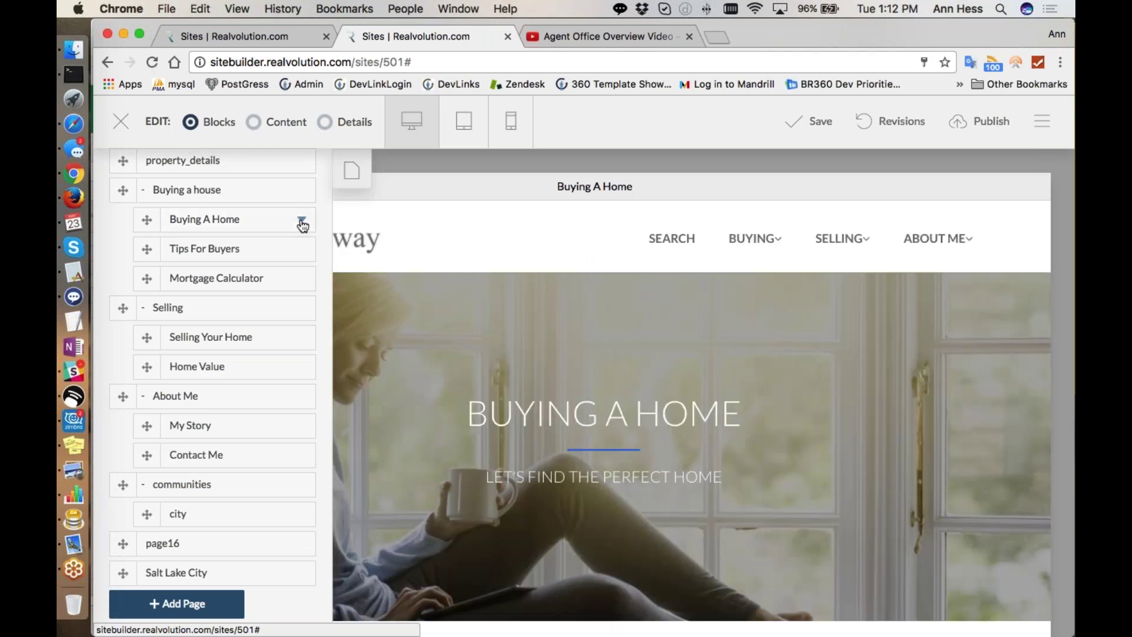
pyautogui.click(302, 221)
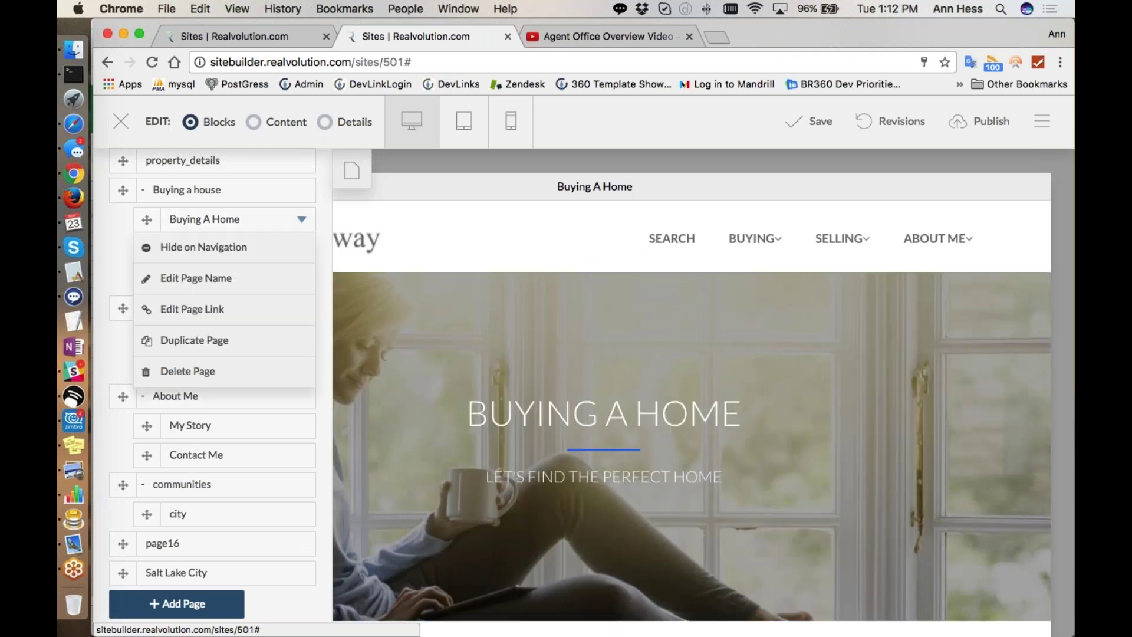
pyautogui.click(195, 280)
pyautogui.press('BackSpace')
pyautogui.press('BackSpace')
pyautogui.write('use')
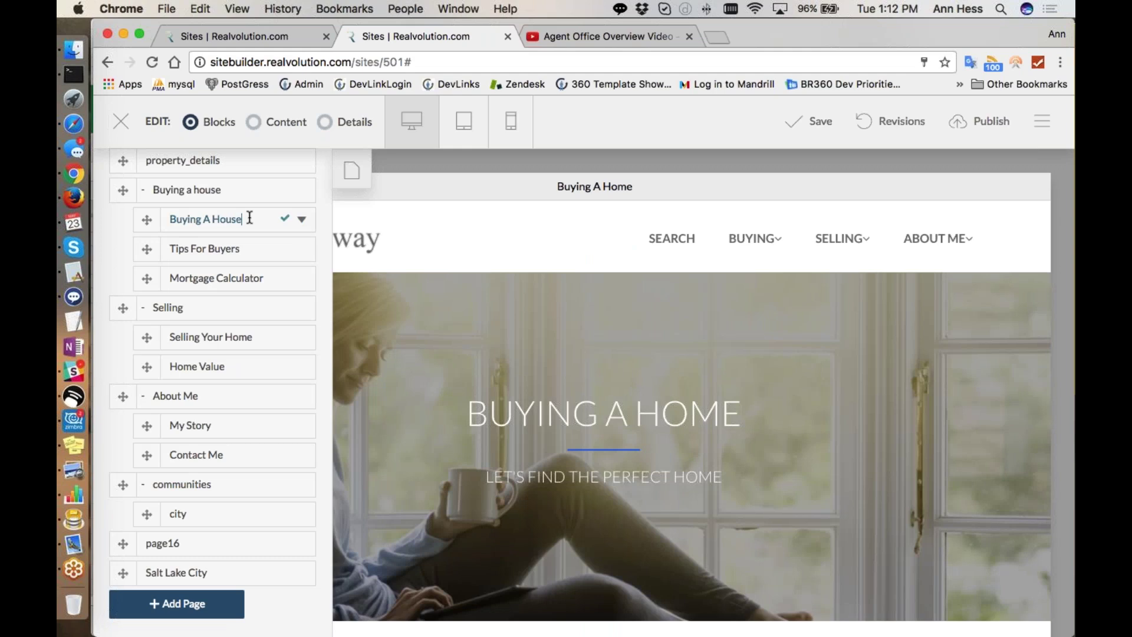
pyautogui.click(285, 219)
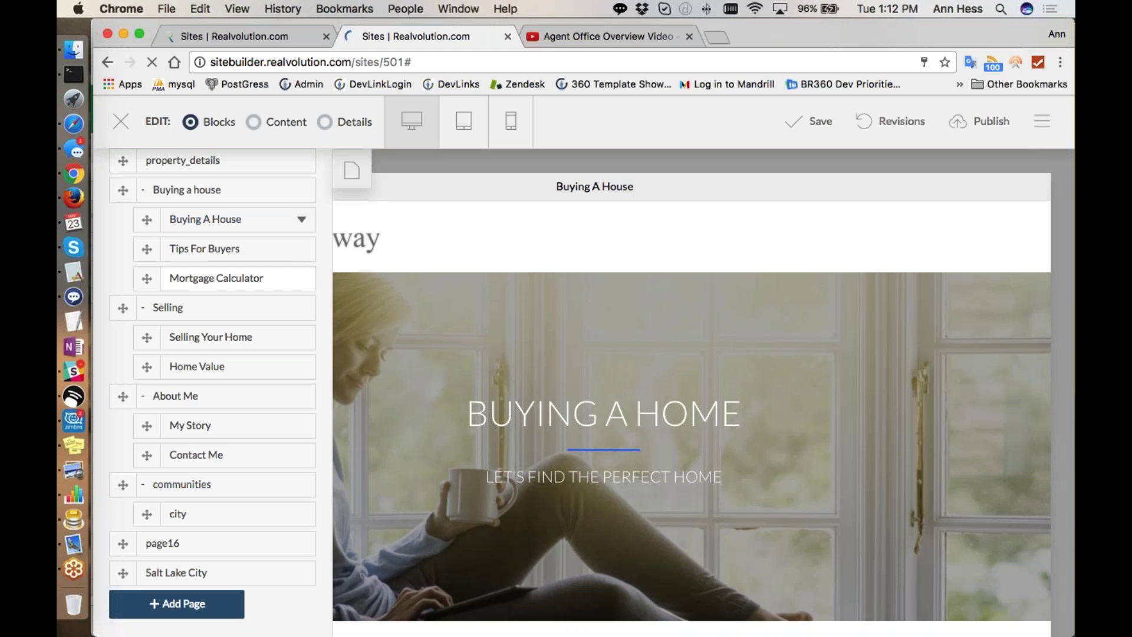
# Toggle the Buying A House subpage's Hide on Navigation option twice.
pyautogui.click(302, 222)
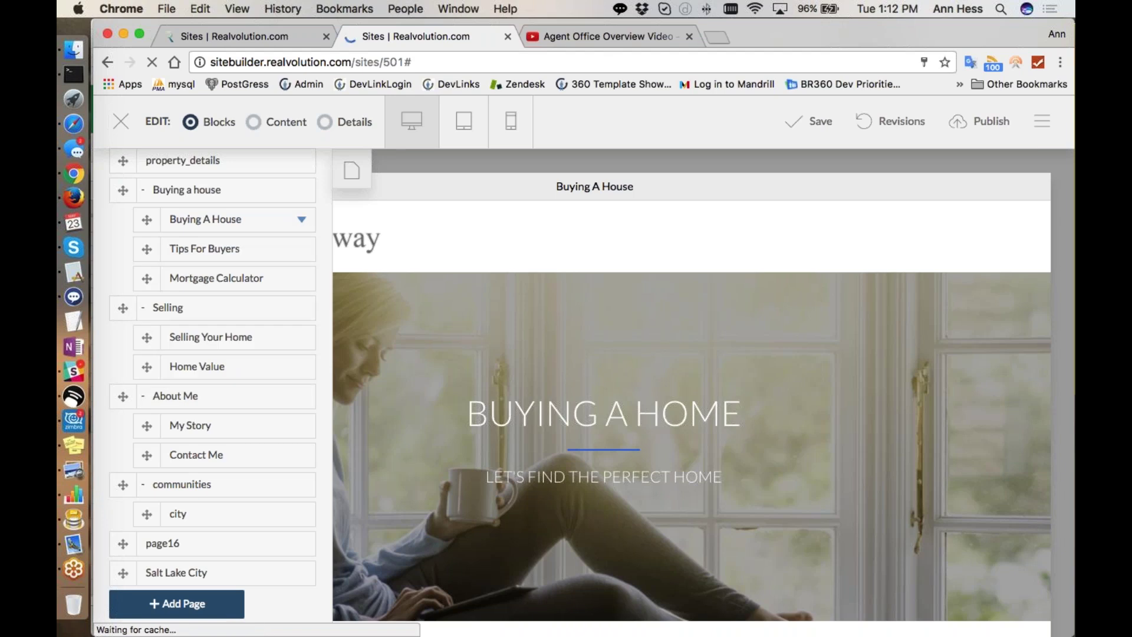
pyautogui.click(301, 220)
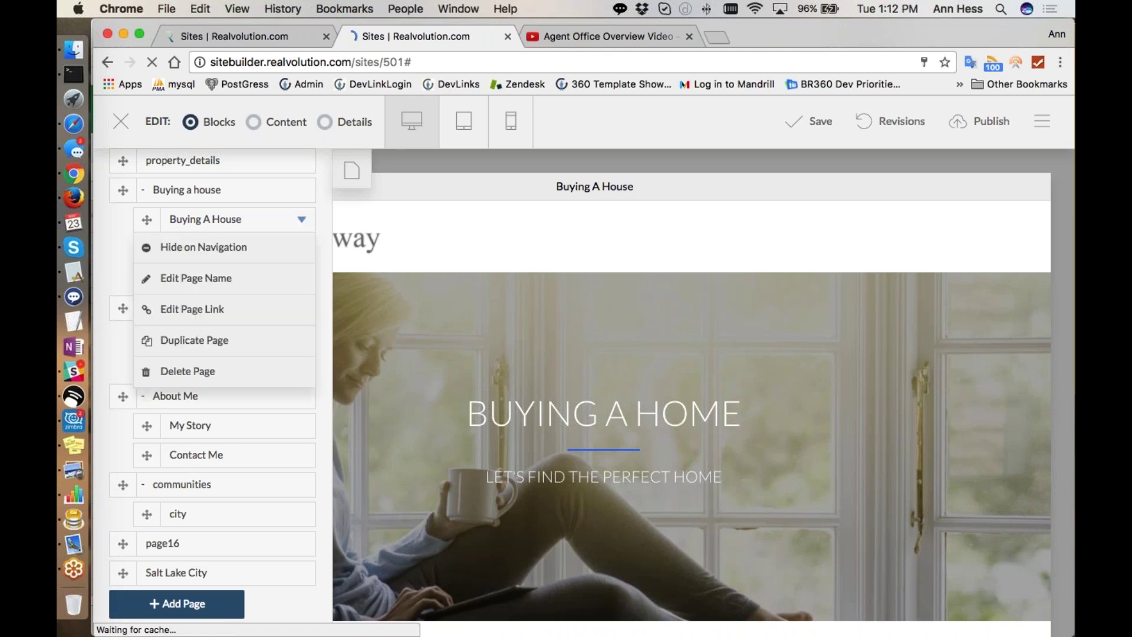
pyautogui.click(218, 249)
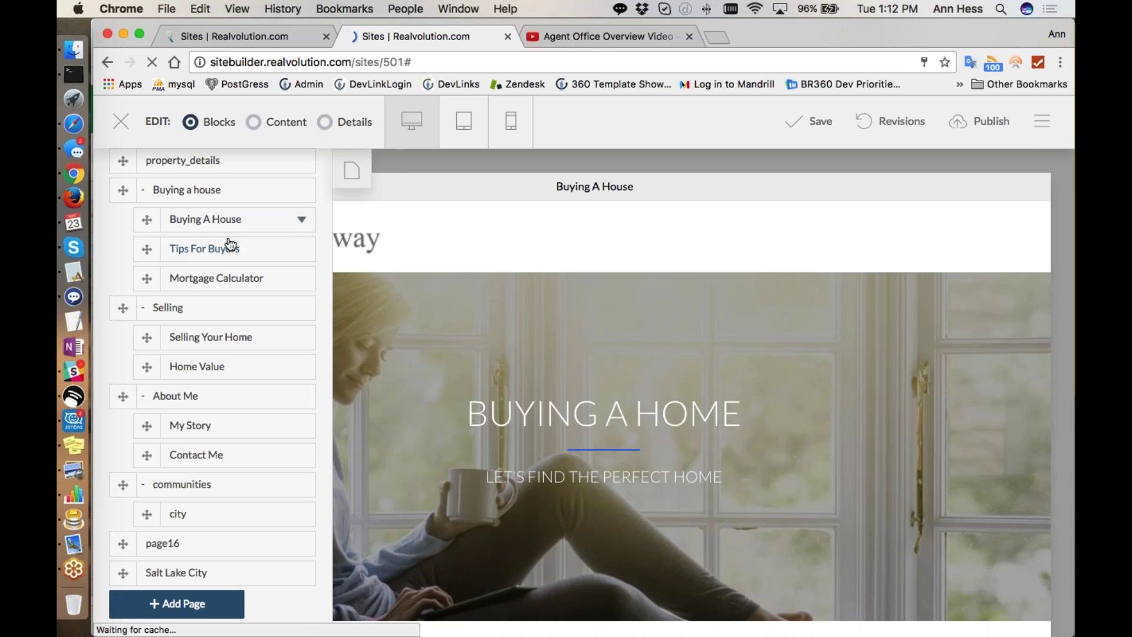
pyautogui.click(301, 220)
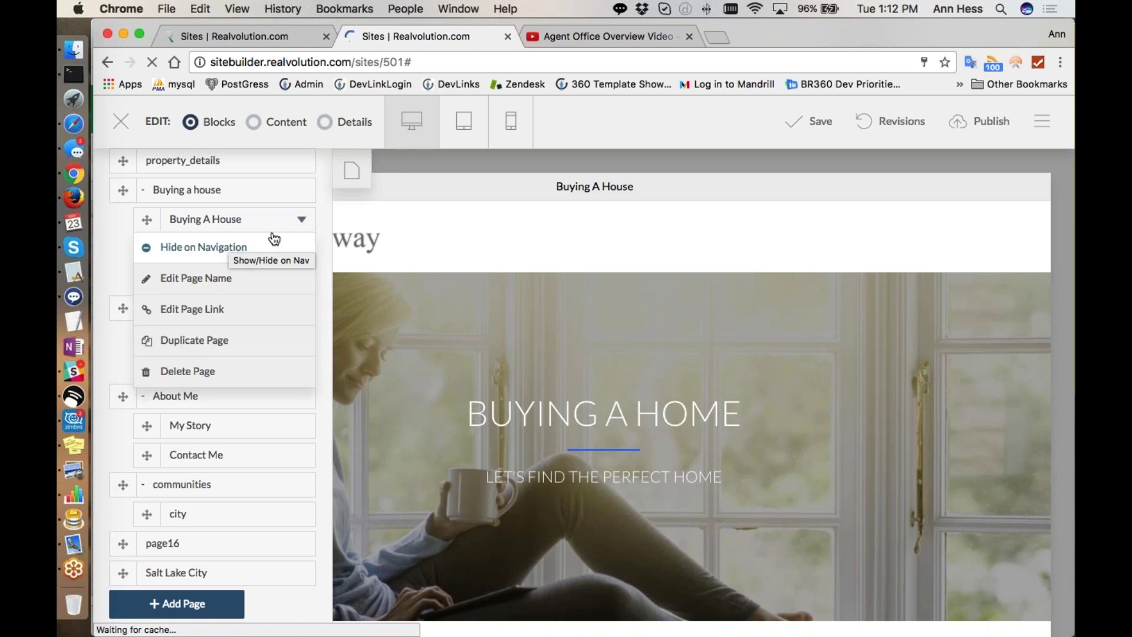
pyautogui.click(207, 253)
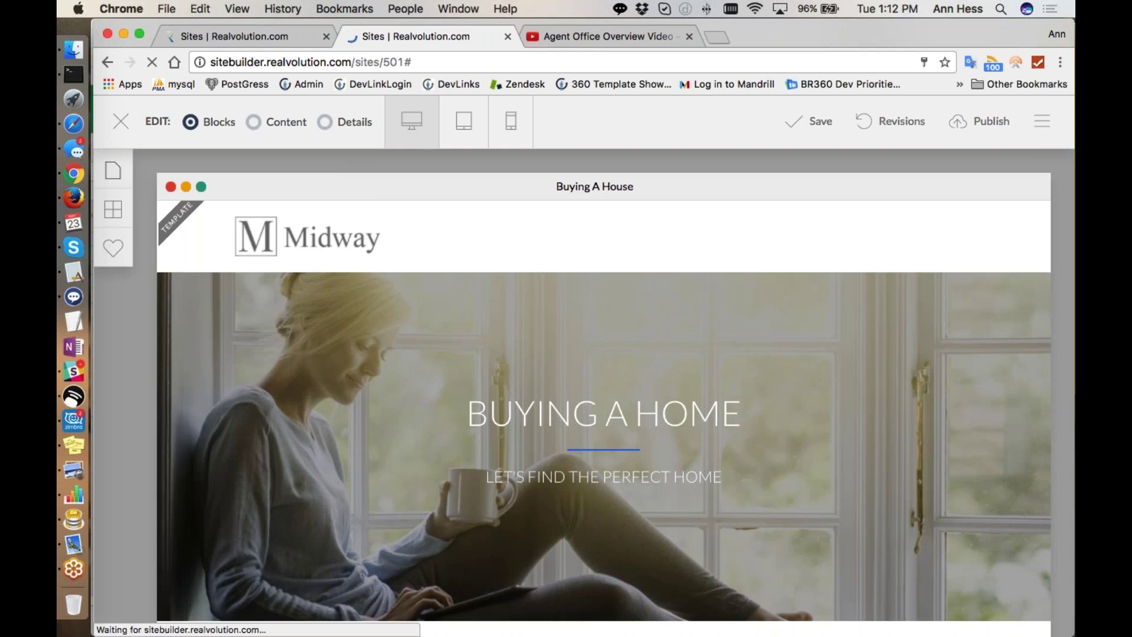
# Add a page to the site with the page name and page link New Page.
pyautogui.click(119, 172)
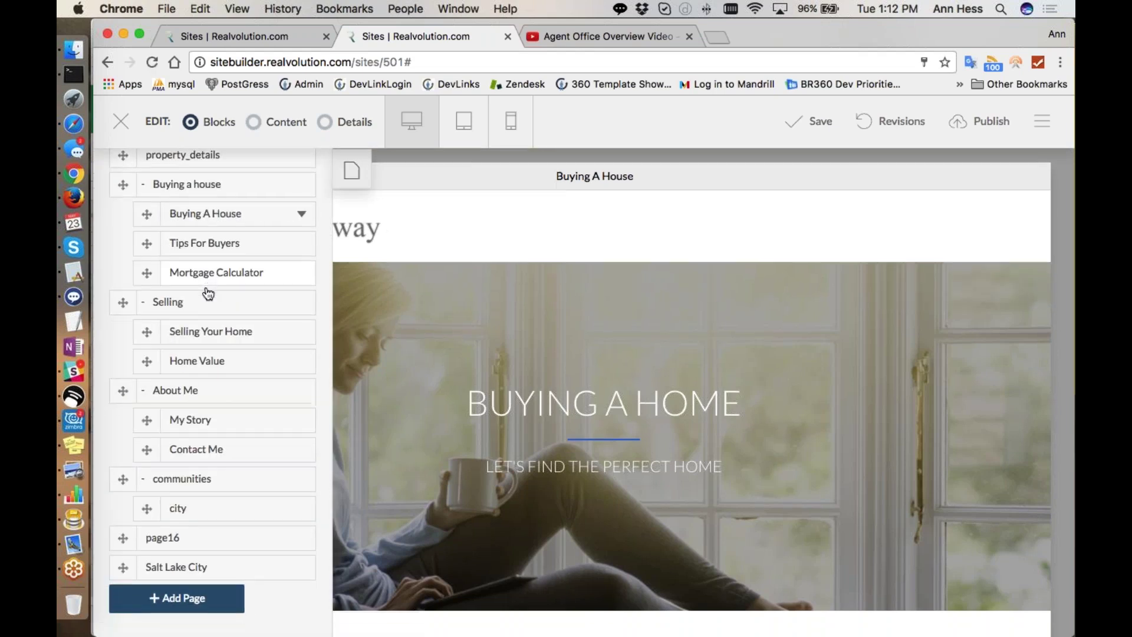
pyautogui.scroll(1, 121, 435)
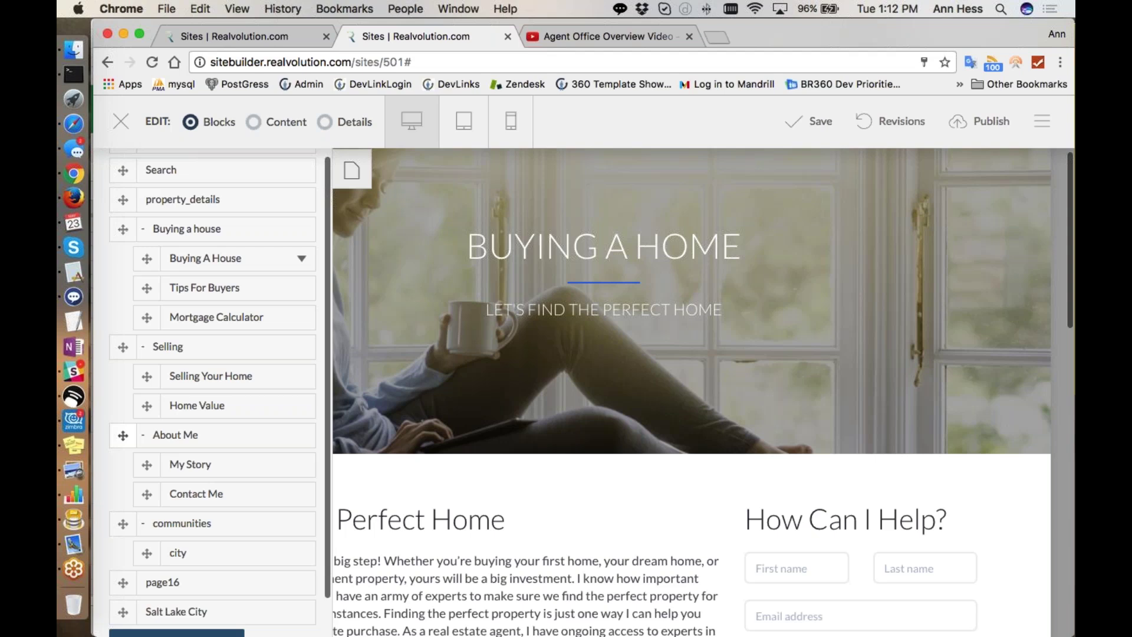
pyautogui.scroll(-3, 170, 584)
pyautogui.click(172, 595)
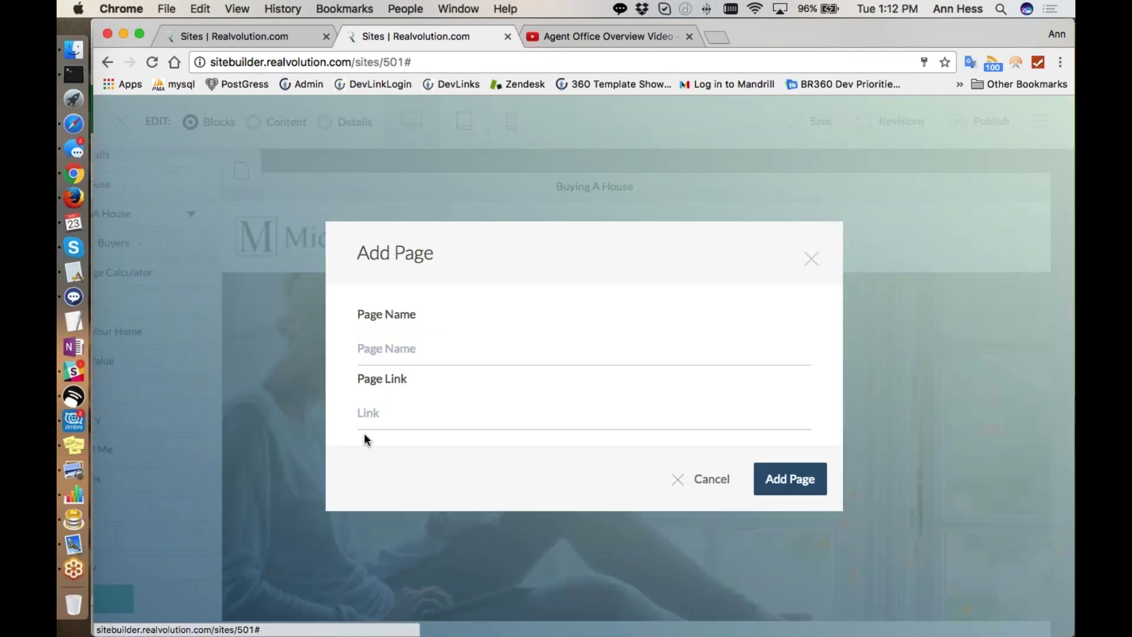
pyautogui.click(409, 349)
pyautogui.write('New Page')
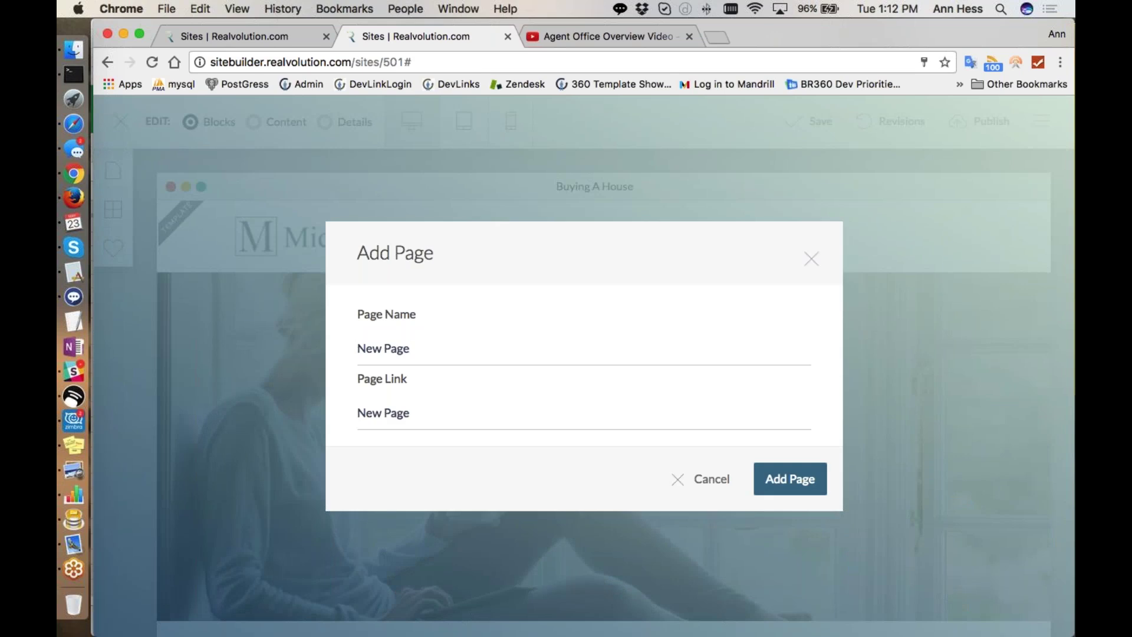
pyautogui.click(790, 479)
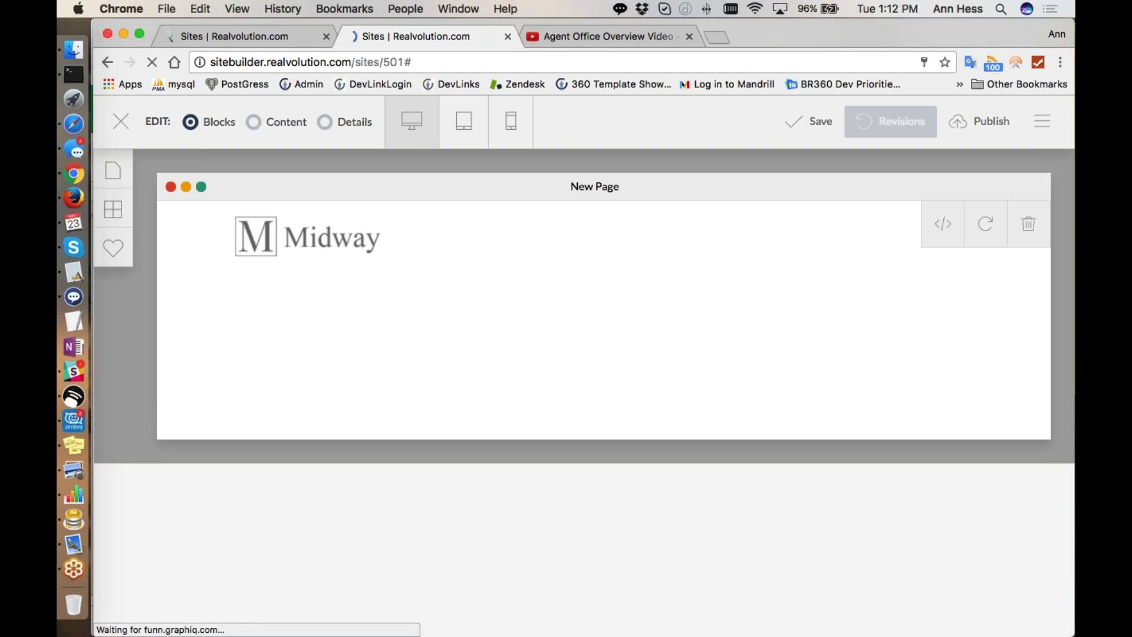
# Try to add a saved template block to New Page, and close the site's editor without saving.
pyautogui.click(114, 248)
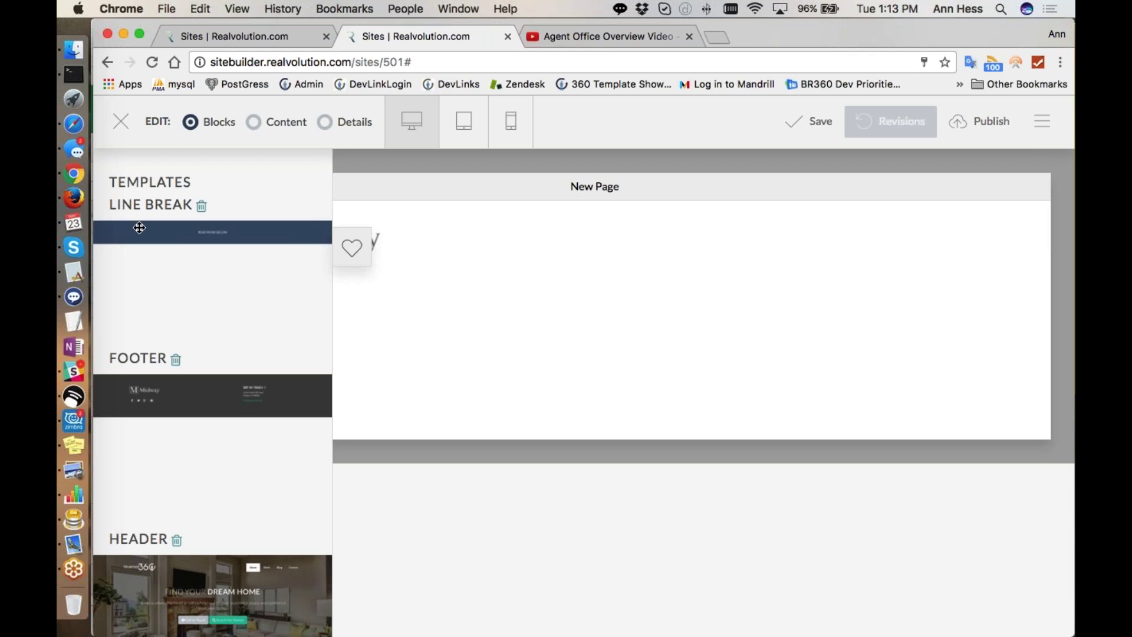
pyautogui.scroll(-1, 178, 400)
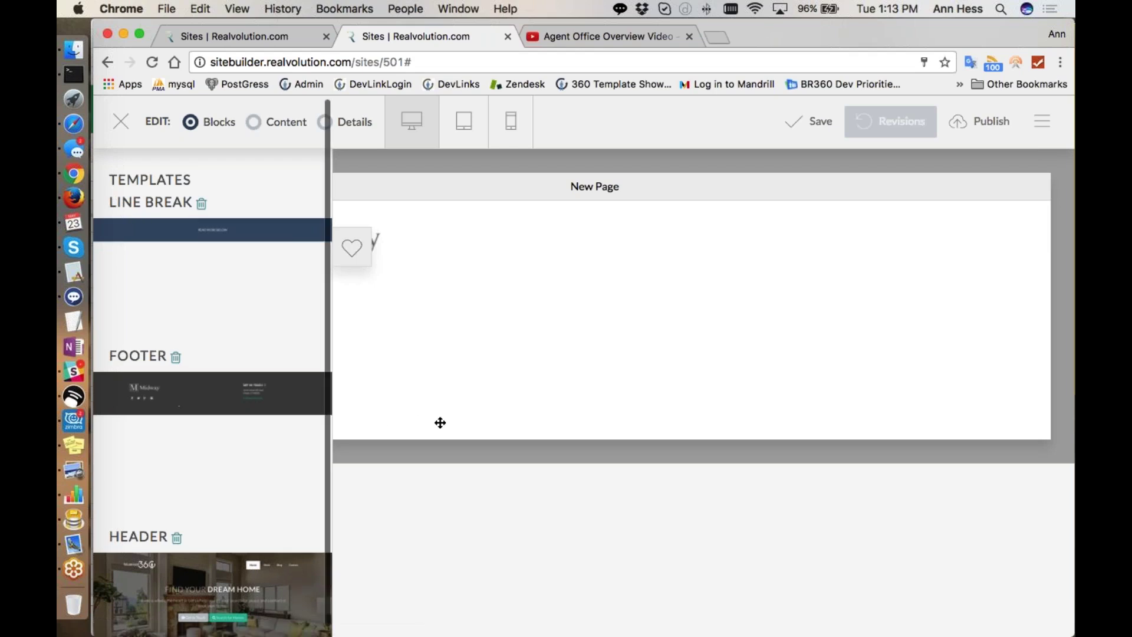
pyautogui.moveTo(437, 403); pyautogui.dragTo(436, 404)
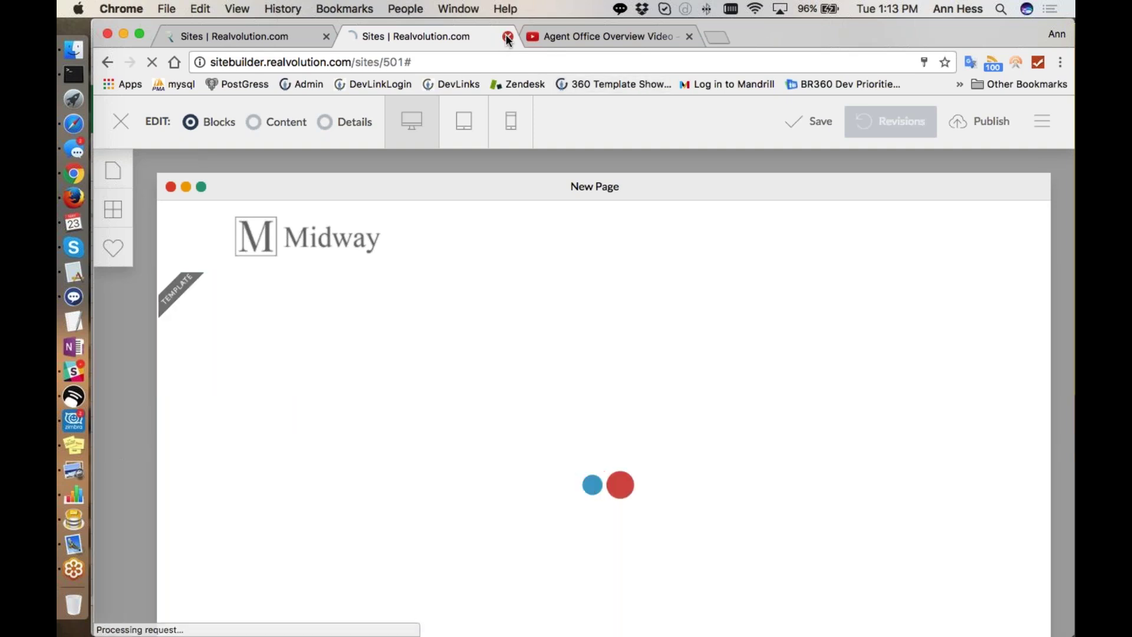
pyautogui.click(507, 36)
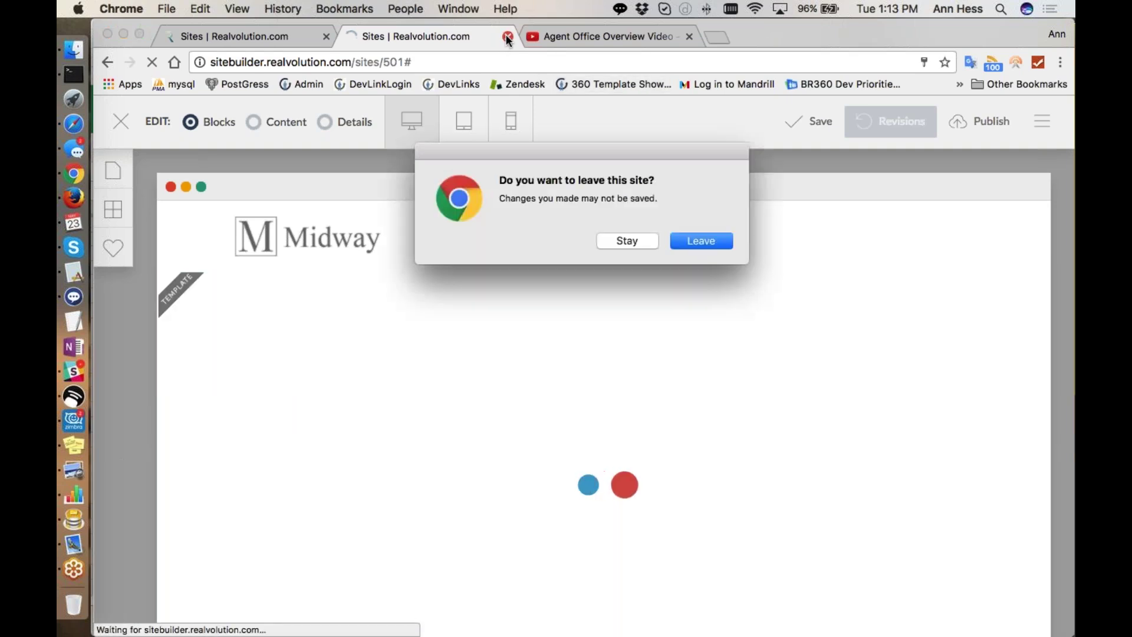
pyautogui.click(699, 247)
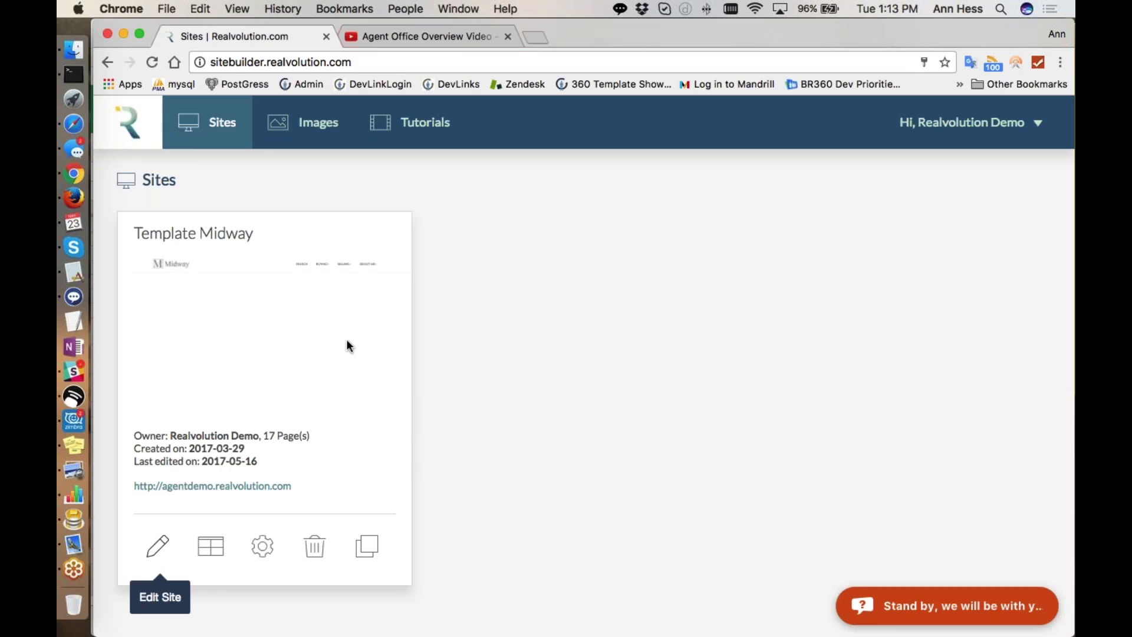
# Reopen the Template Midway site for editing and display its New Page.
pyautogui.click(157, 555)
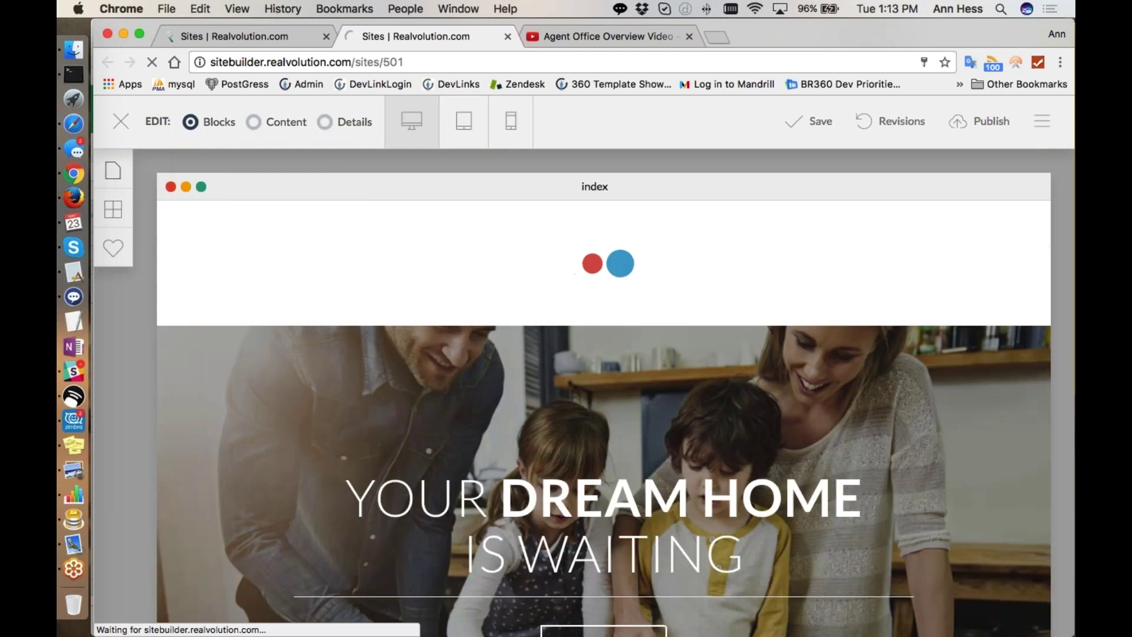
pyautogui.click(113, 170)
pyautogui.click(169, 596)
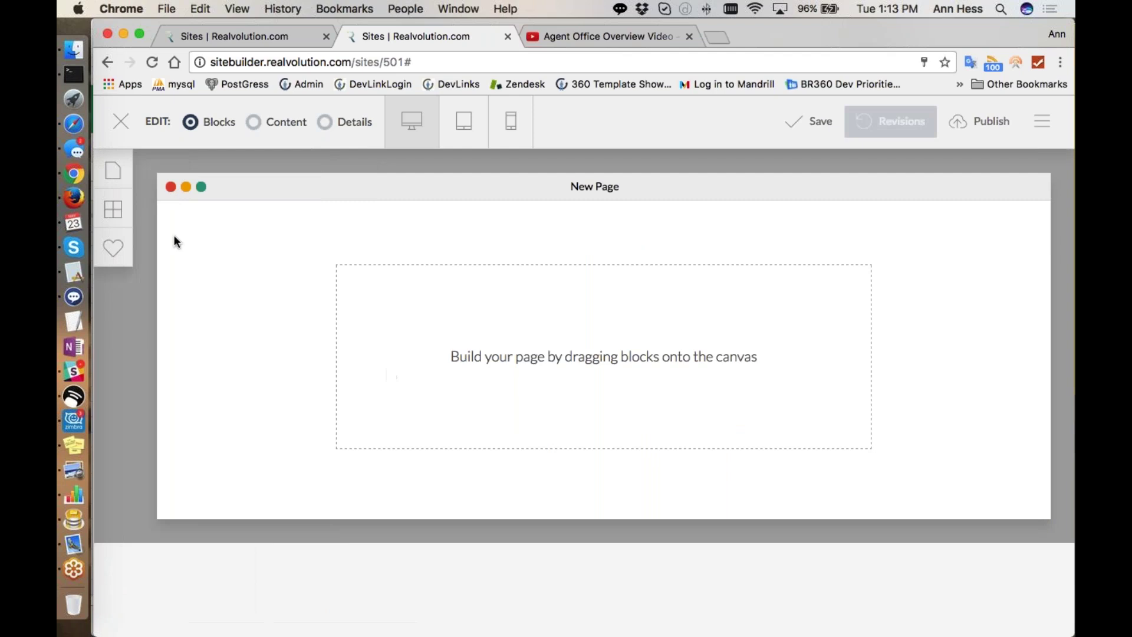
# Add the saved Footer template to the empty New Page.
pyautogui.click(112, 248)
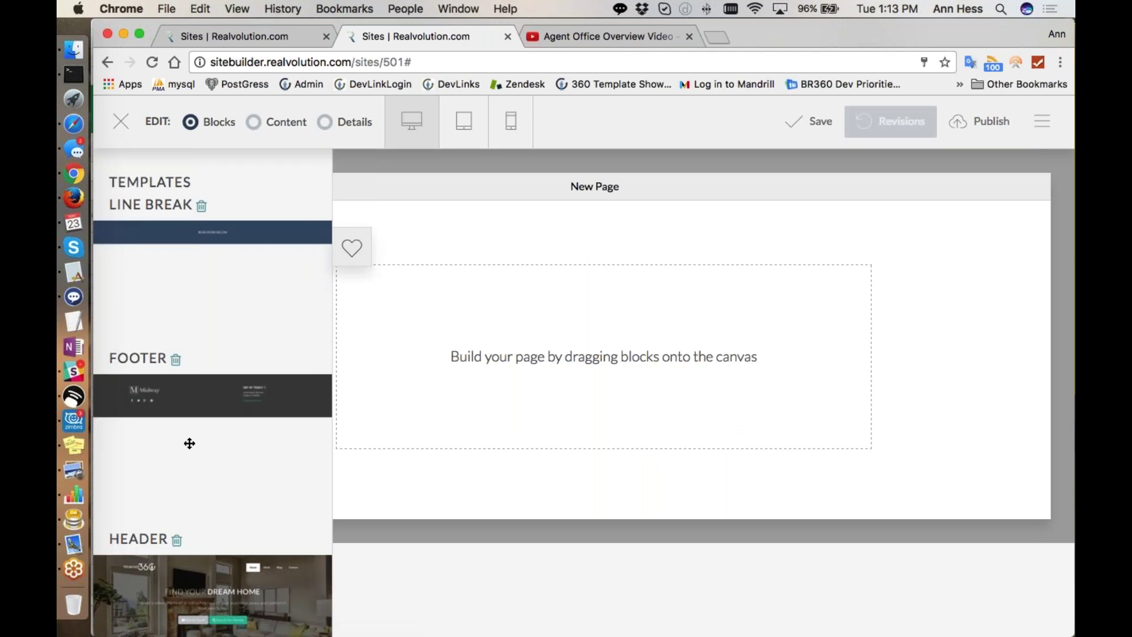
pyautogui.moveTo(187, 397); pyautogui.dragTo(377, 376)
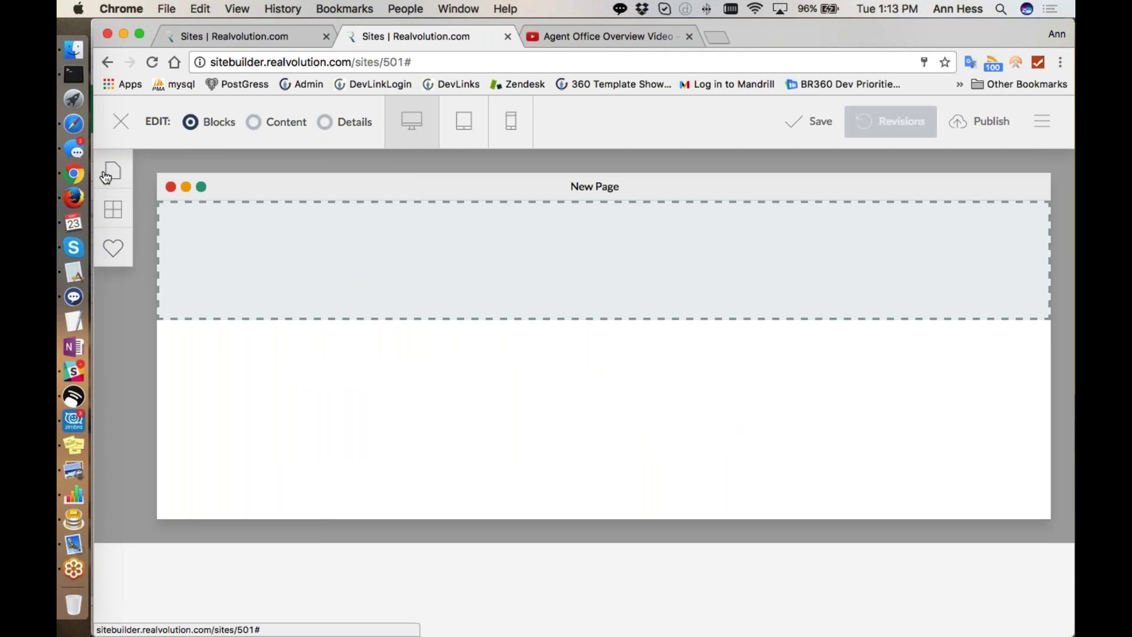
pyautogui.click(112, 170)
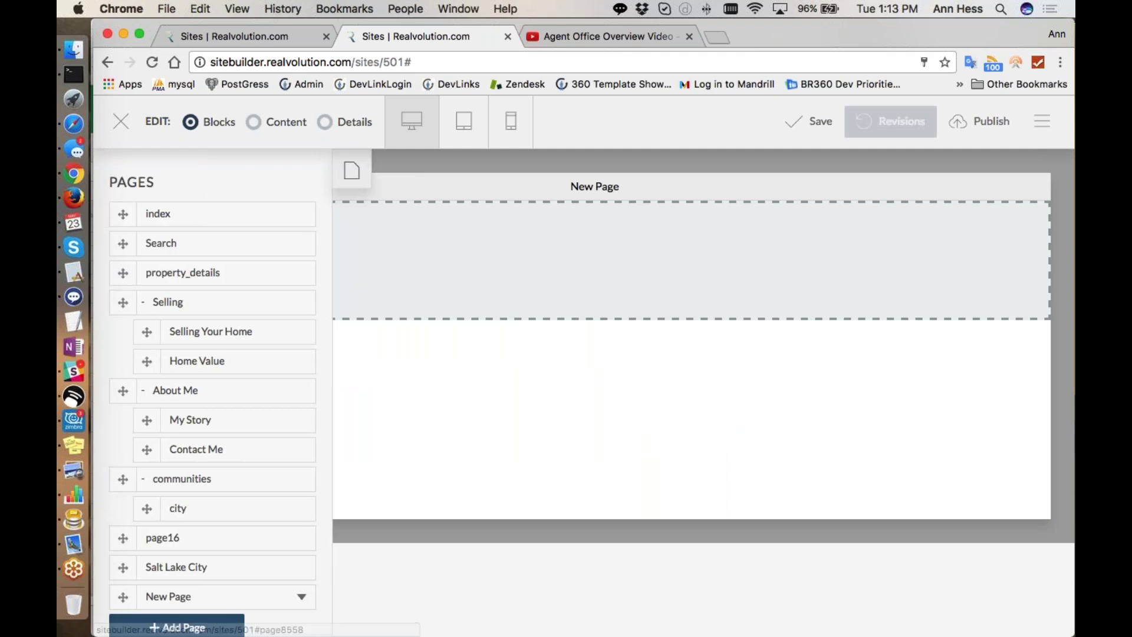
pyautogui.click(352, 171)
pyautogui.click(115, 210)
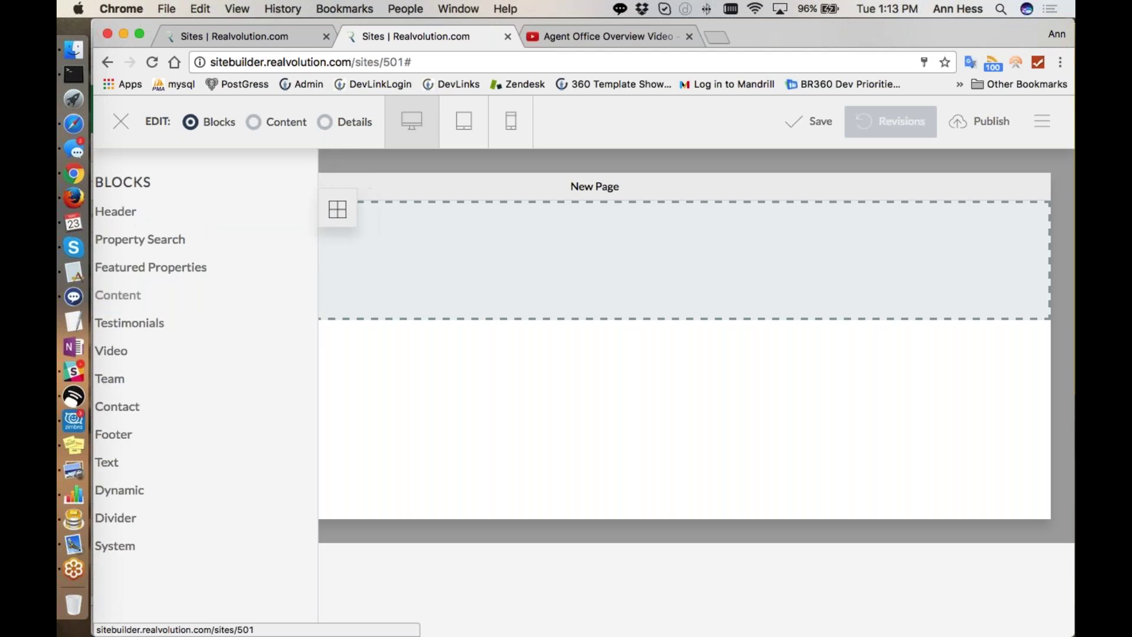
pyautogui.click(113, 253)
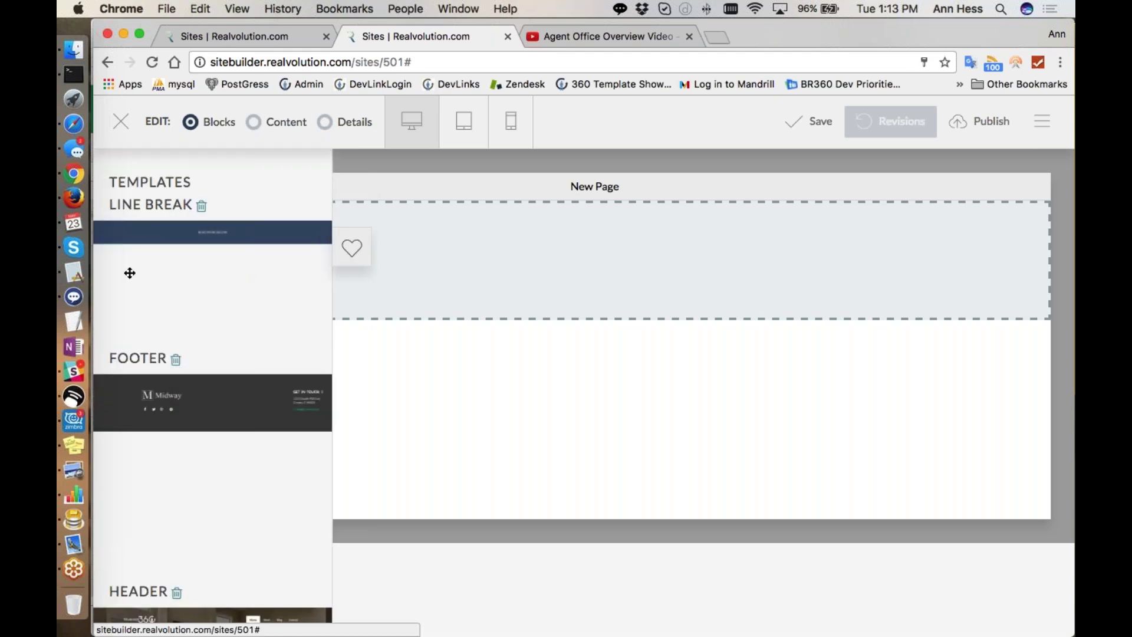
pyautogui.moveTo(197, 402); pyautogui.dragTo(303, 414)
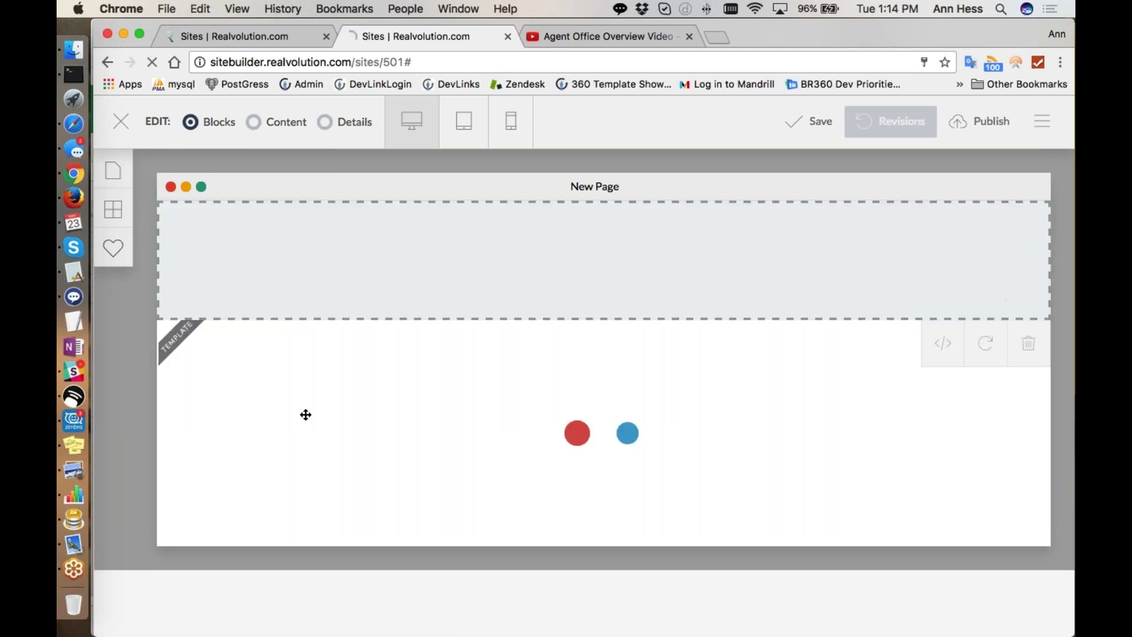
# Place the saved Midway header template with the navigation links above the footer on New Page.
pyautogui.click(113, 170)
pyautogui.click(113, 210)
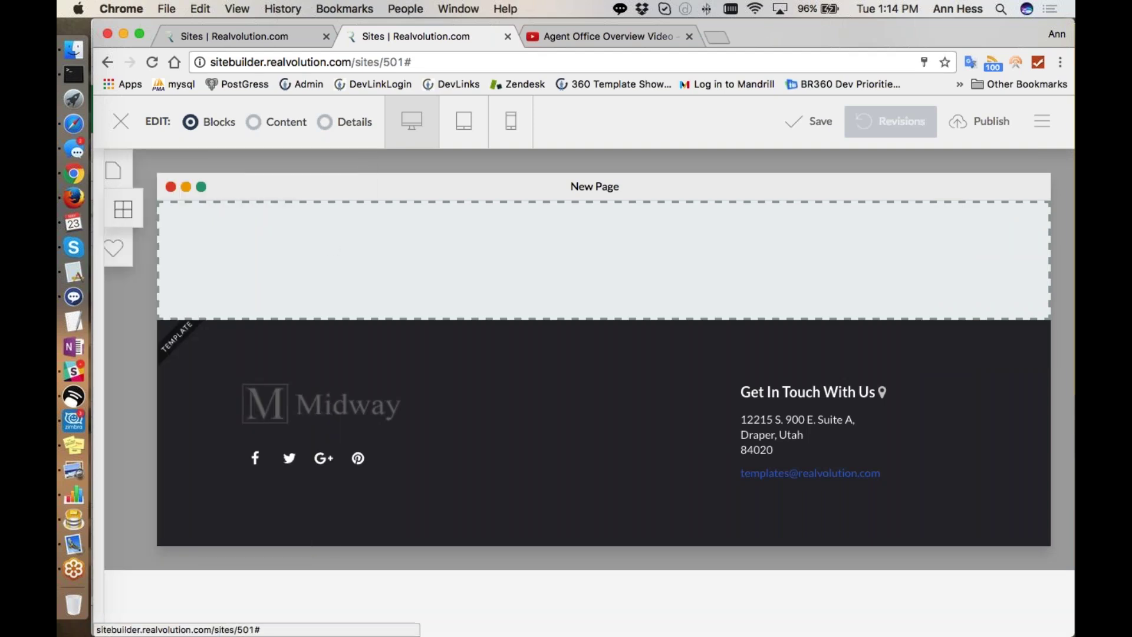
pyautogui.click(115, 248)
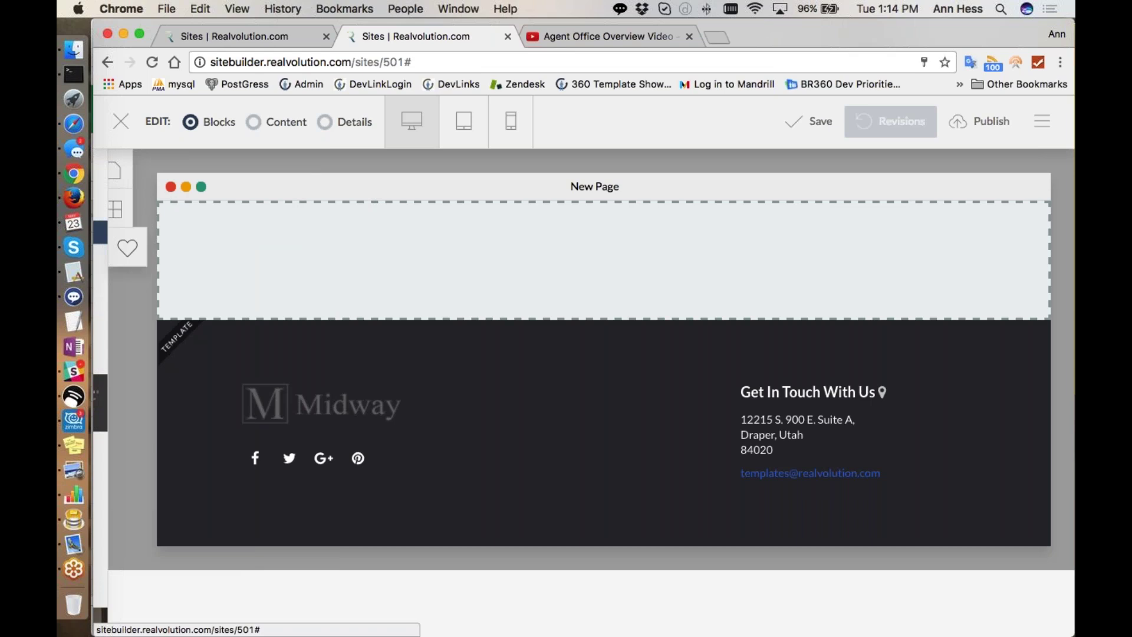
pyautogui.scroll(-2, 175, 419)
pyautogui.moveTo(209, 613); pyautogui.dragTo(285, 282)
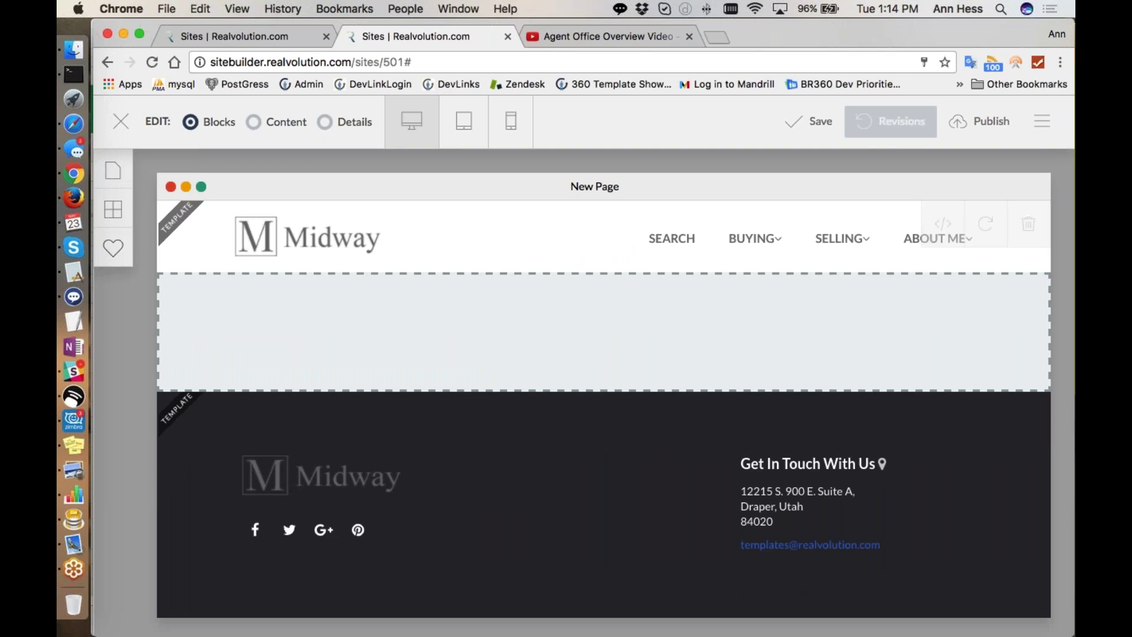
pyautogui.scroll(1, 354, 339)
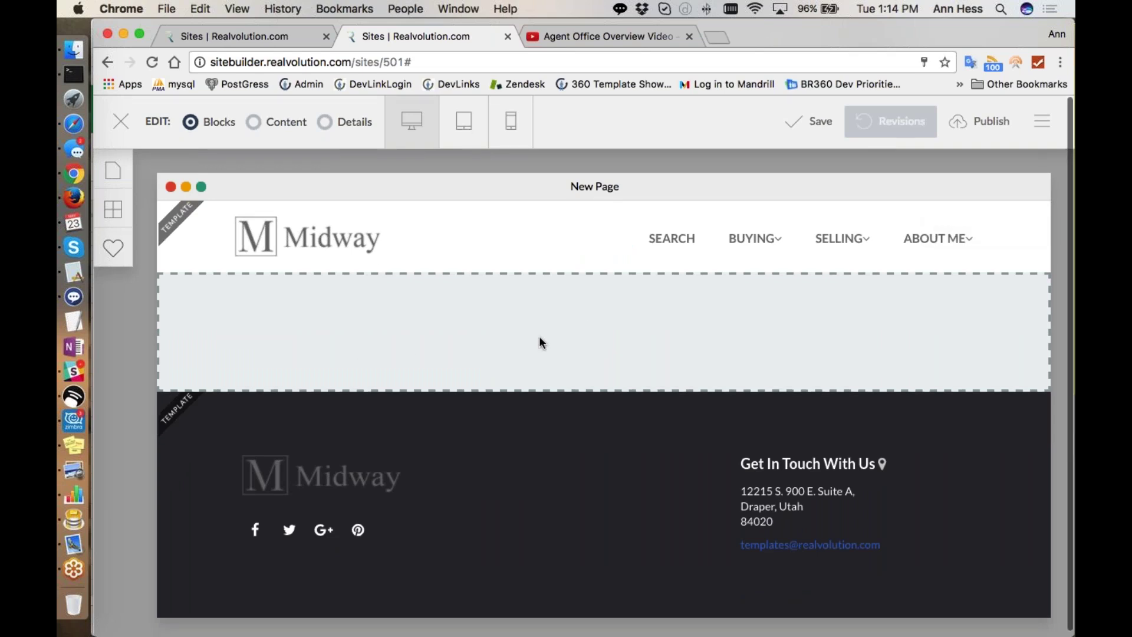
# Add the blue "Find a Place" property search block between the header and footer of New Page.
pyautogui.click(116, 210)
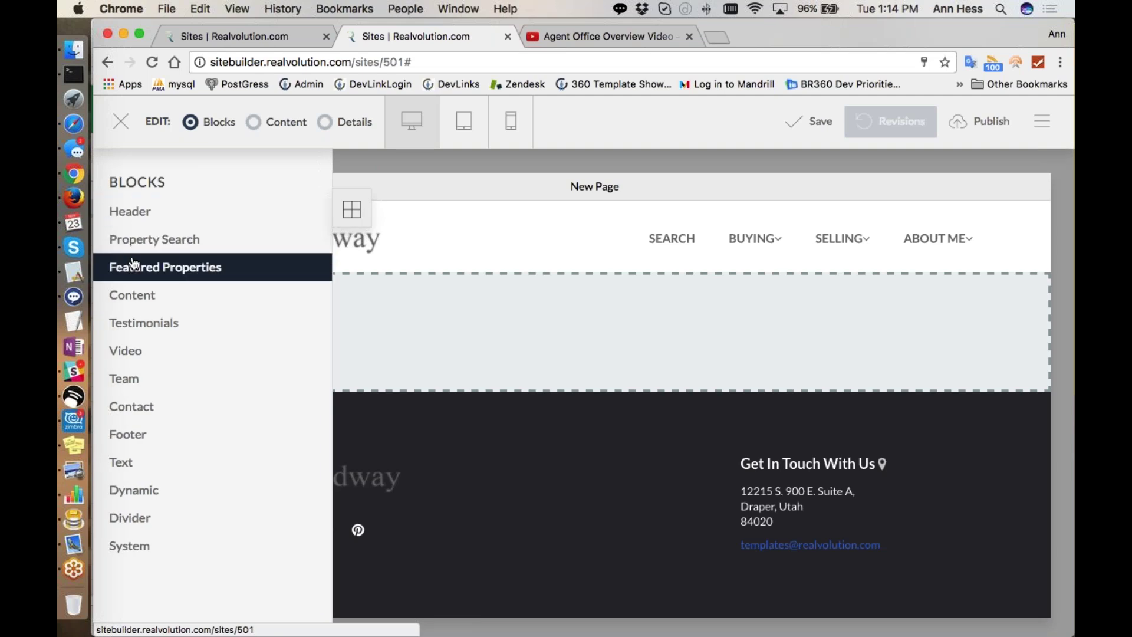
pyautogui.click(158, 246)
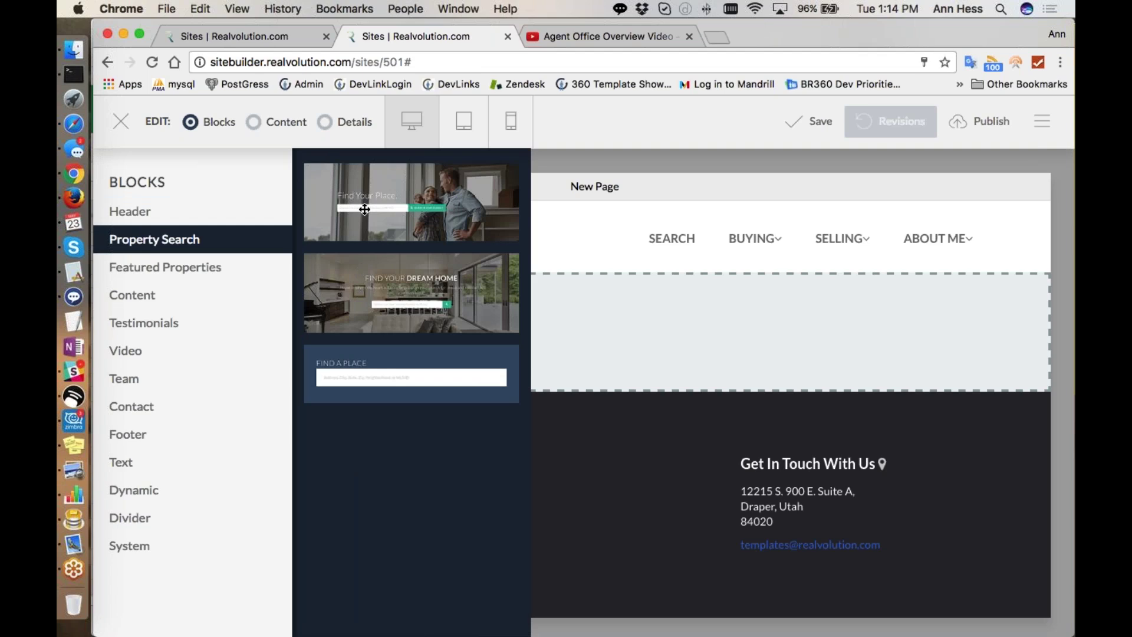
pyautogui.moveTo(396, 370); pyautogui.dragTo(613, 318)
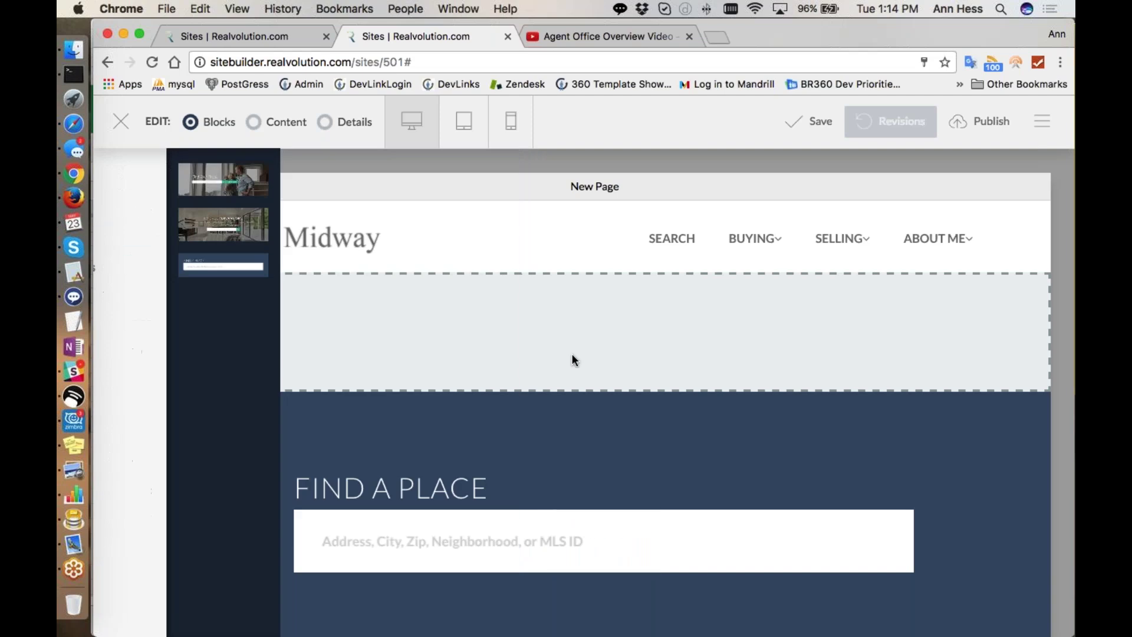
pyautogui.scroll(-3, 556, 420)
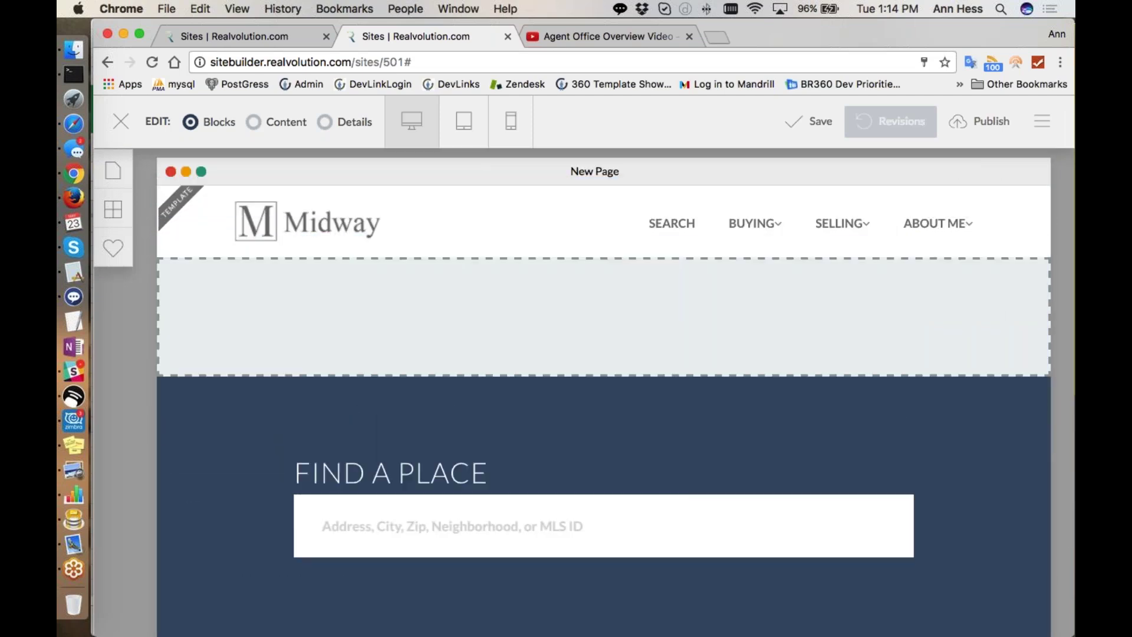
pyautogui.scroll(-5, 603, 390)
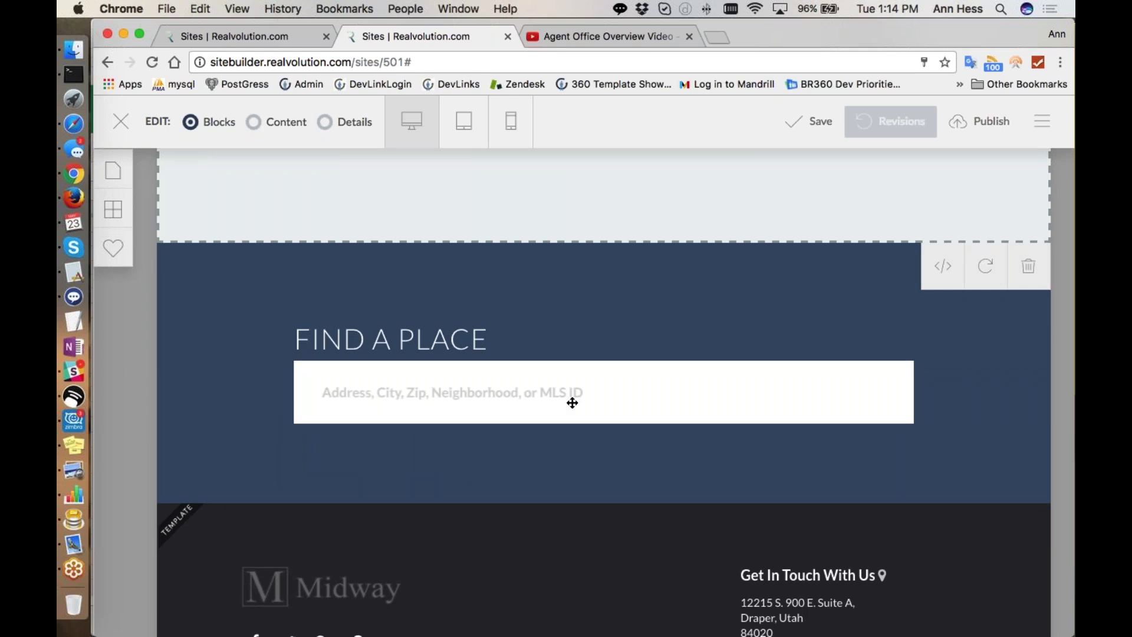
pyautogui.scroll(2, 572, 403)
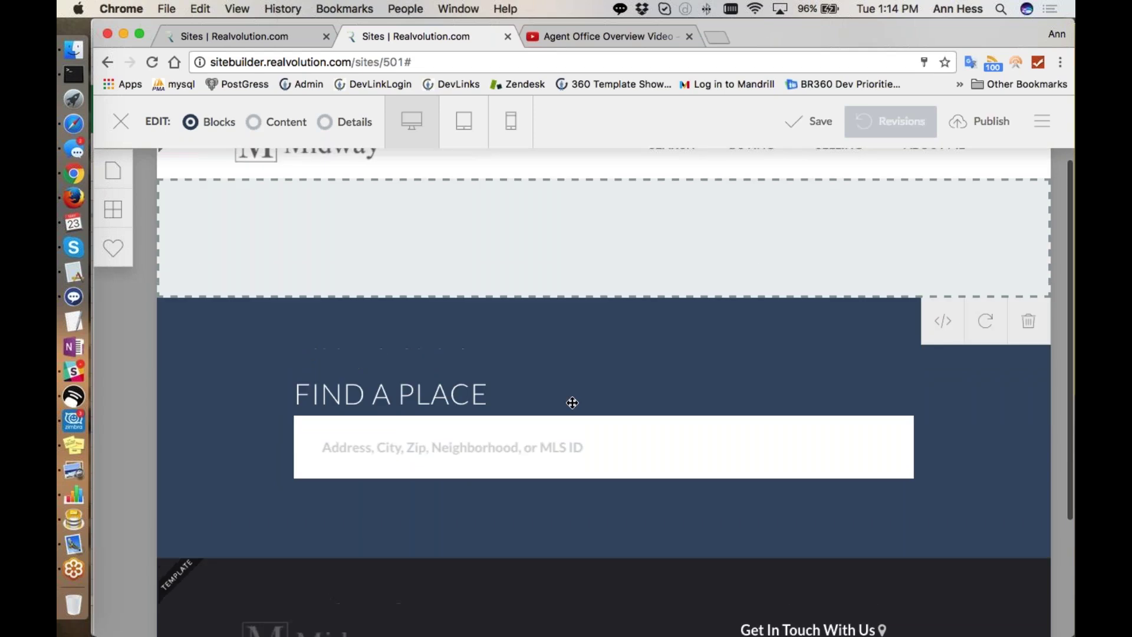
# Add the single-row, three-listing featured properties block above the "Find a Place" search block.
pyautogui.click(113, 209)
pyautogui.click(147, 267)
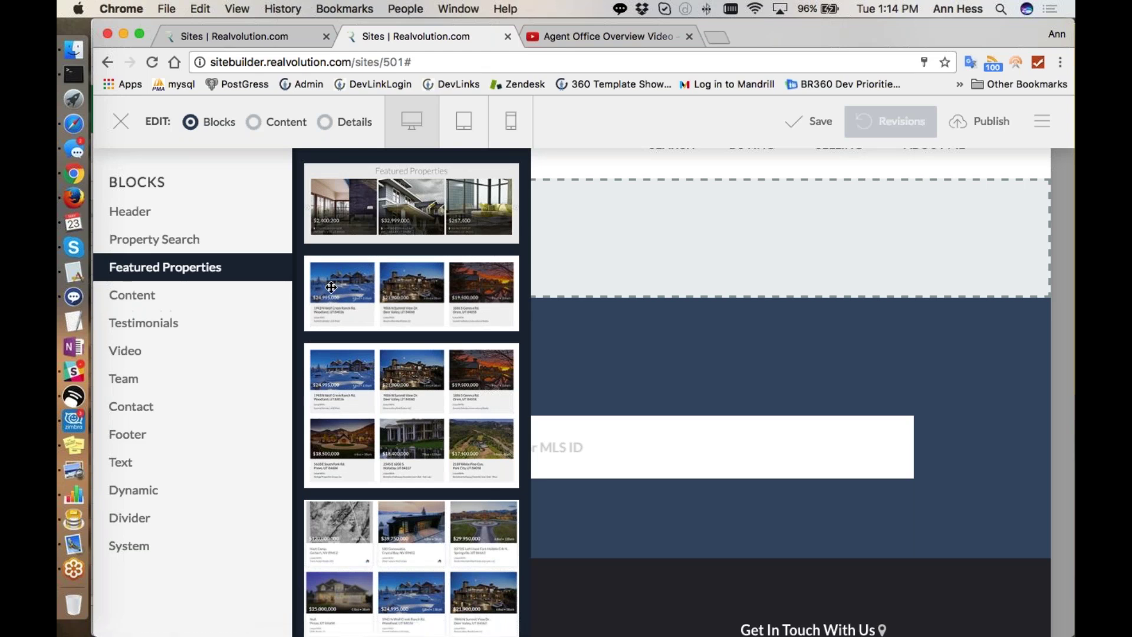
pyautogui.moveTo(331, 287); pyautogui.dragTo(265, 233)
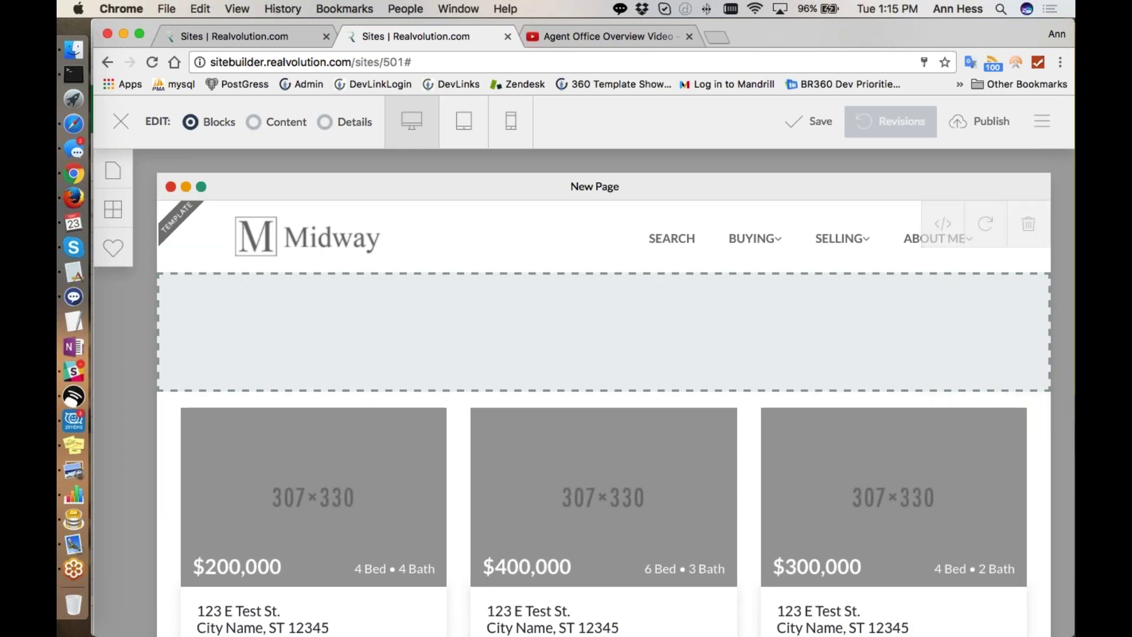
pyautogui.scroll(-3, 283, 260)
pyautogui.scroll(-2, 590, 389)
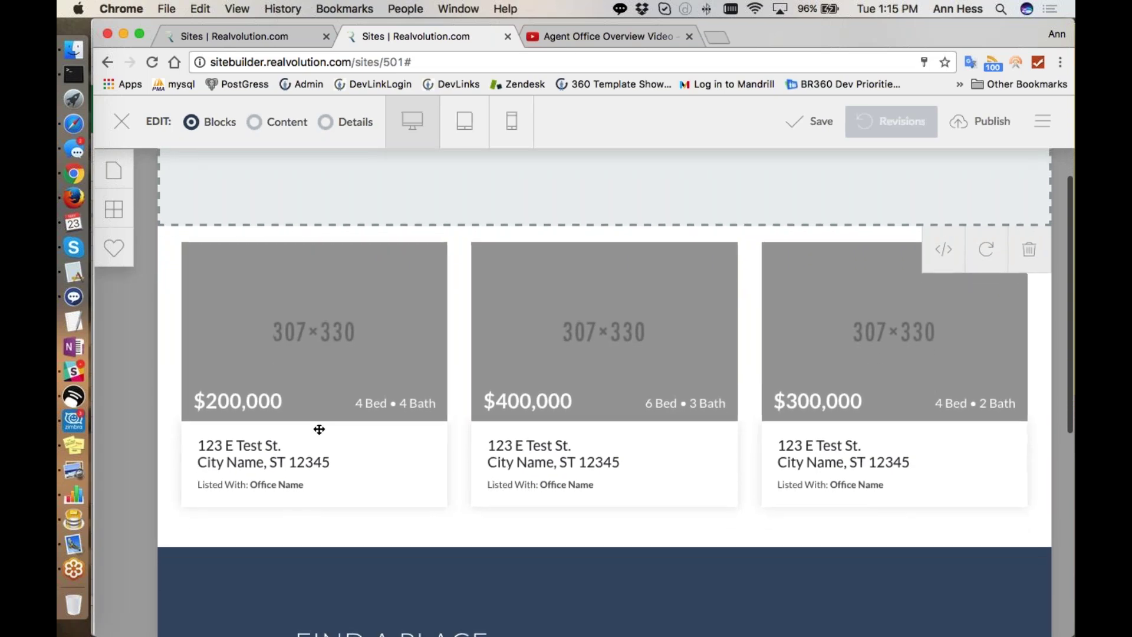
# Open the featured properties block's detail settings, check the filter options and set the property type to Residential.
pyautogui.click(331, 121)
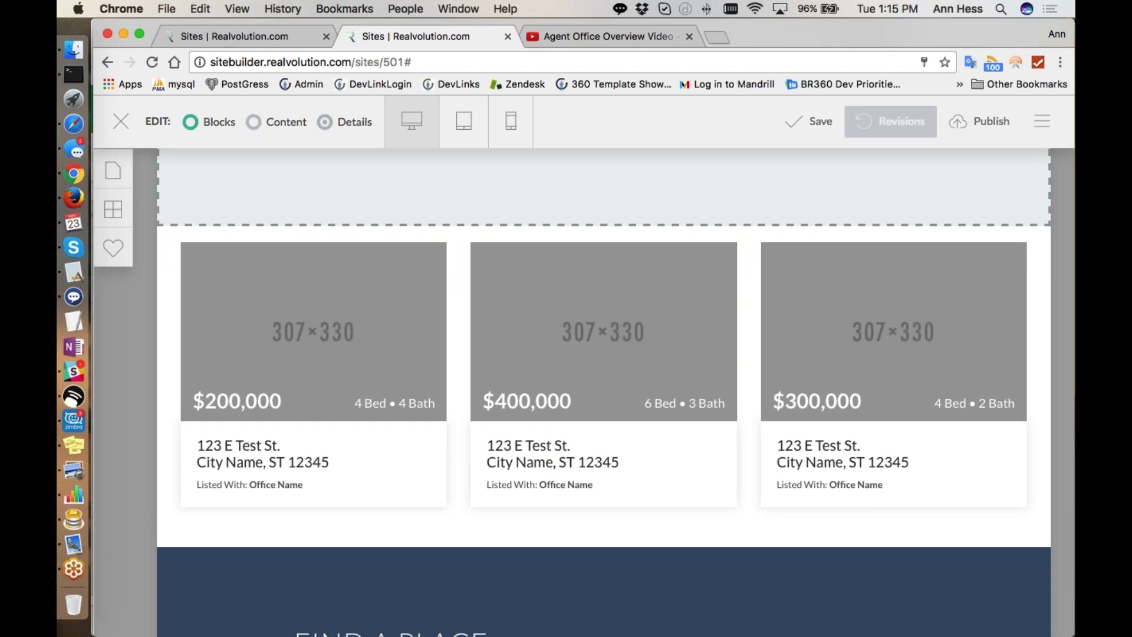
pyautogui.click(342, 304)
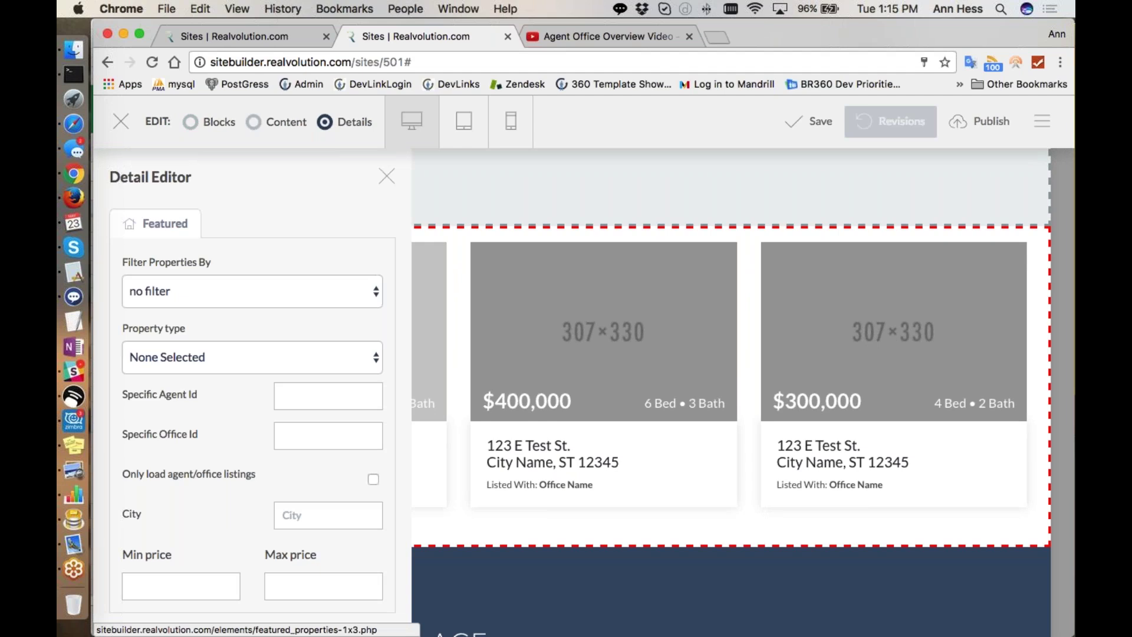
pyautogui.click(374, 296)
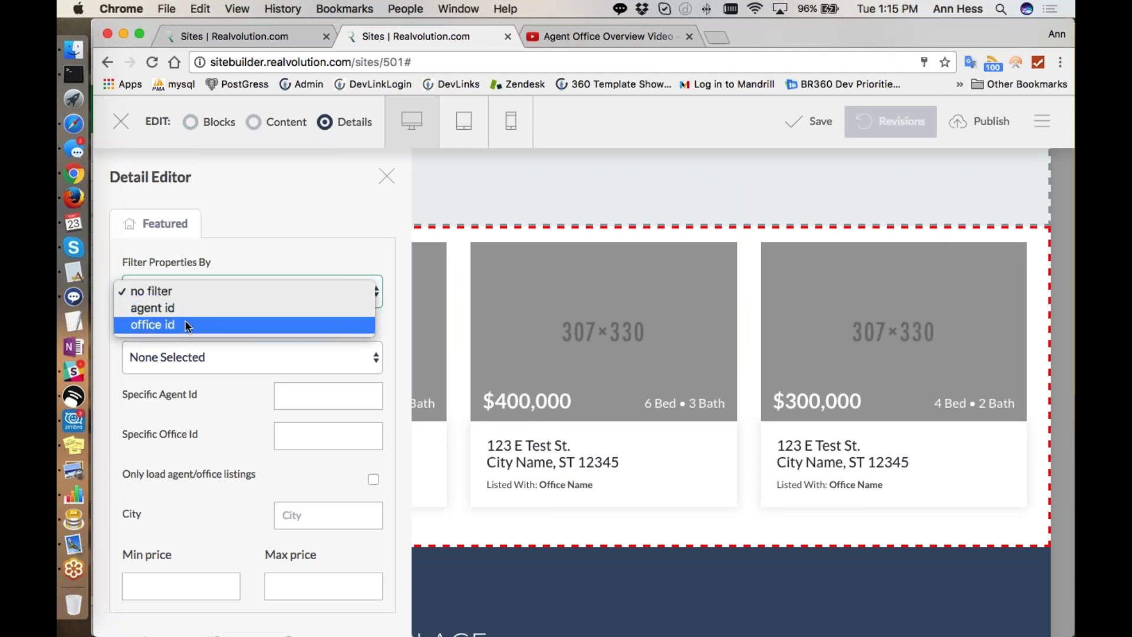
pyautogui.click(272, 236)
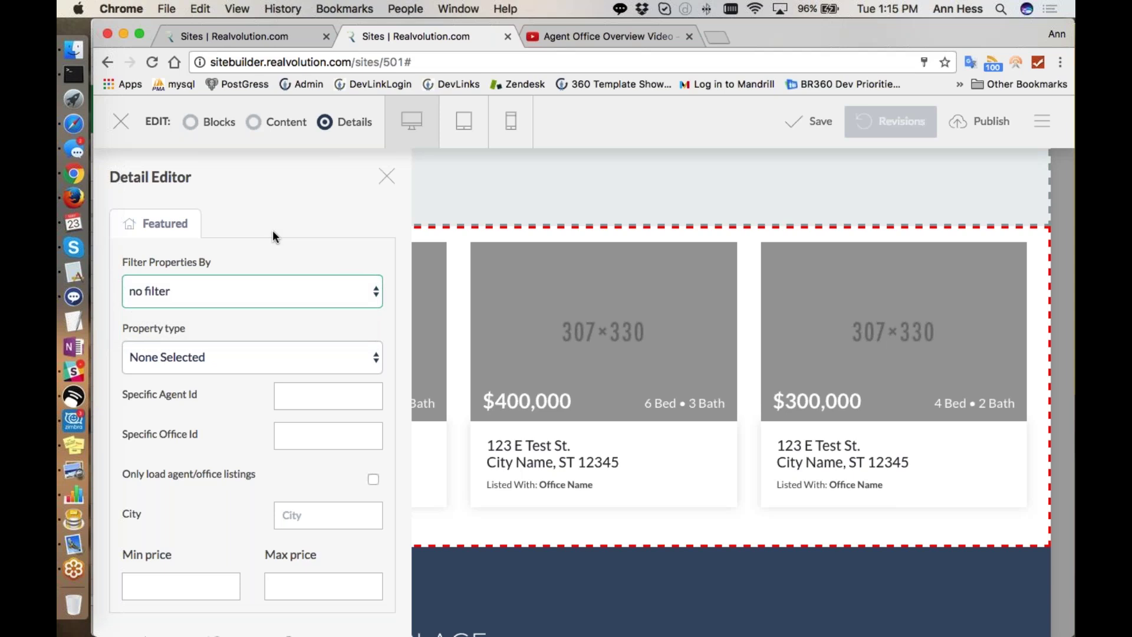
pyautogui.click(375, 358)
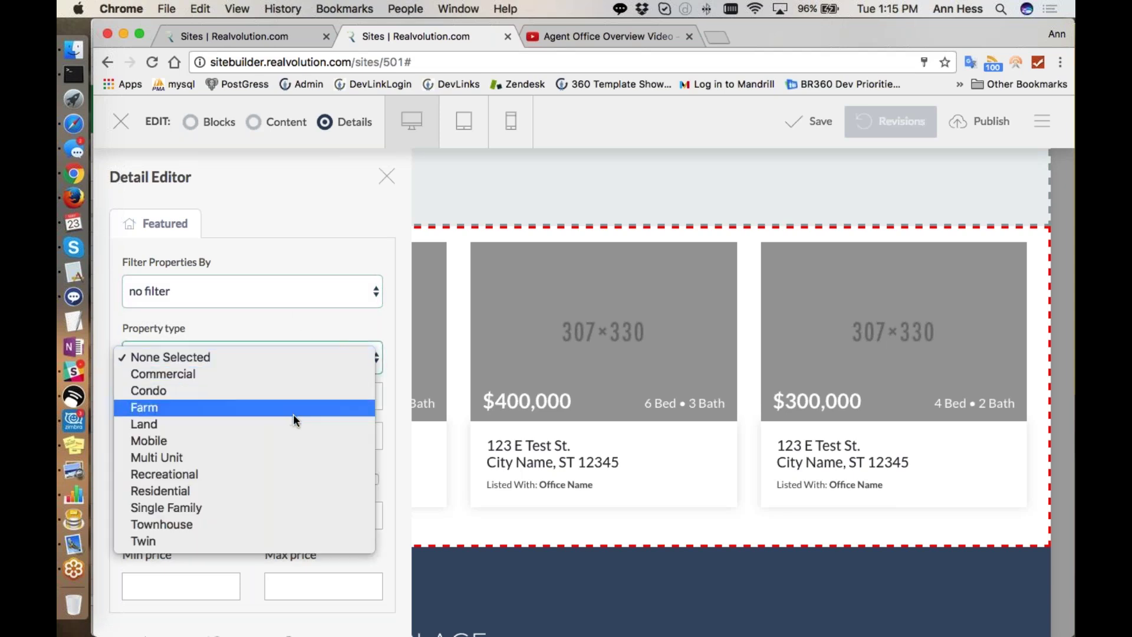
pyautogui.click(278, 483)
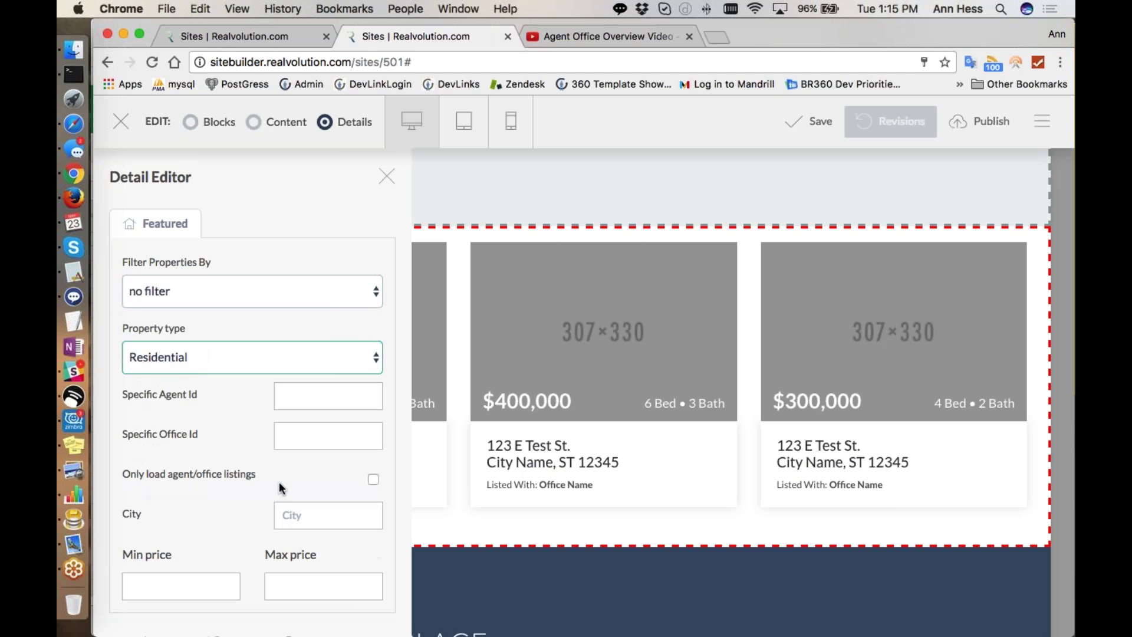
# Limit the featured properties to the city Salt Lake City (UT) with a maximum price of 500000, apply, and close the detail settings.
pyautogui.rightClick(306, 515)
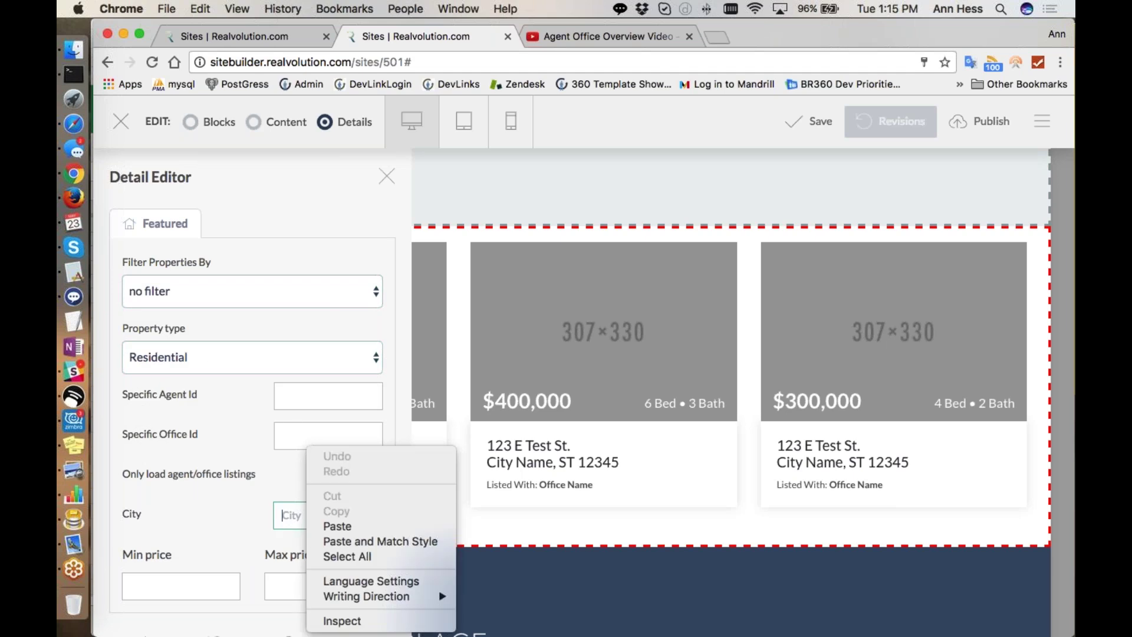
pyautogui.press('Escape')
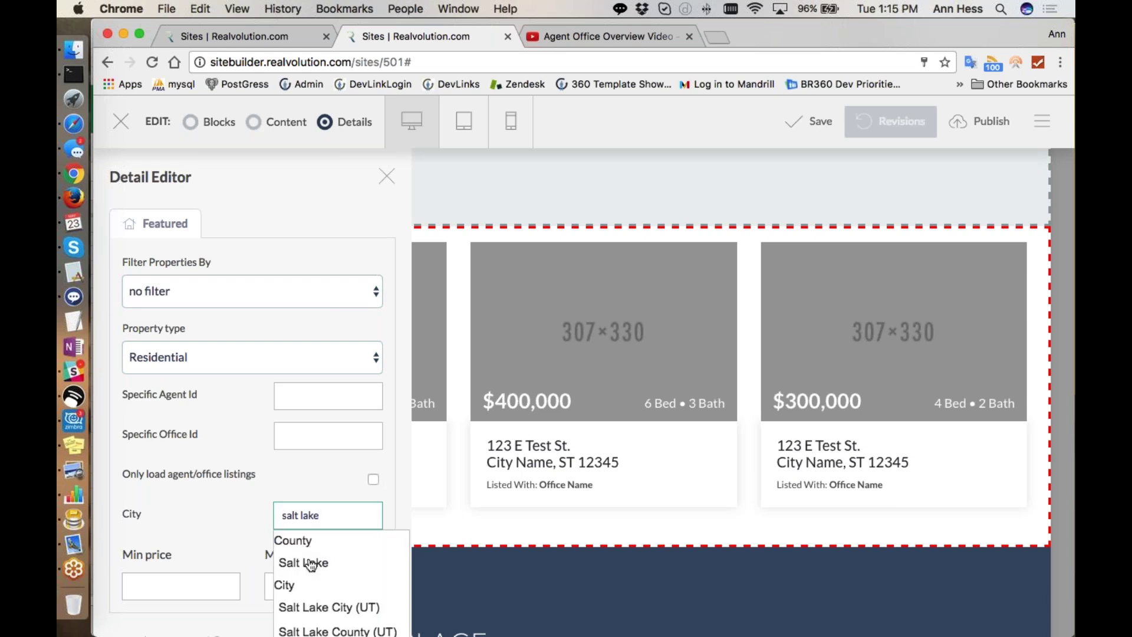
pyautogui.click(326, 609)
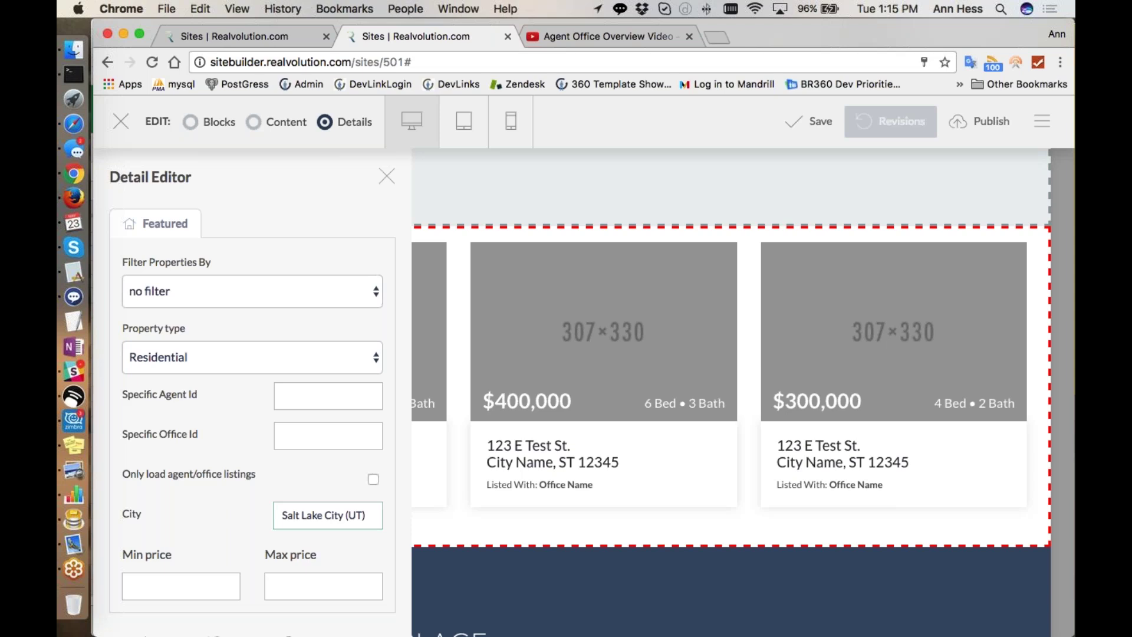
pyautogui.scroll(-3, 318, 530)
pyautogui.click(319, 547)
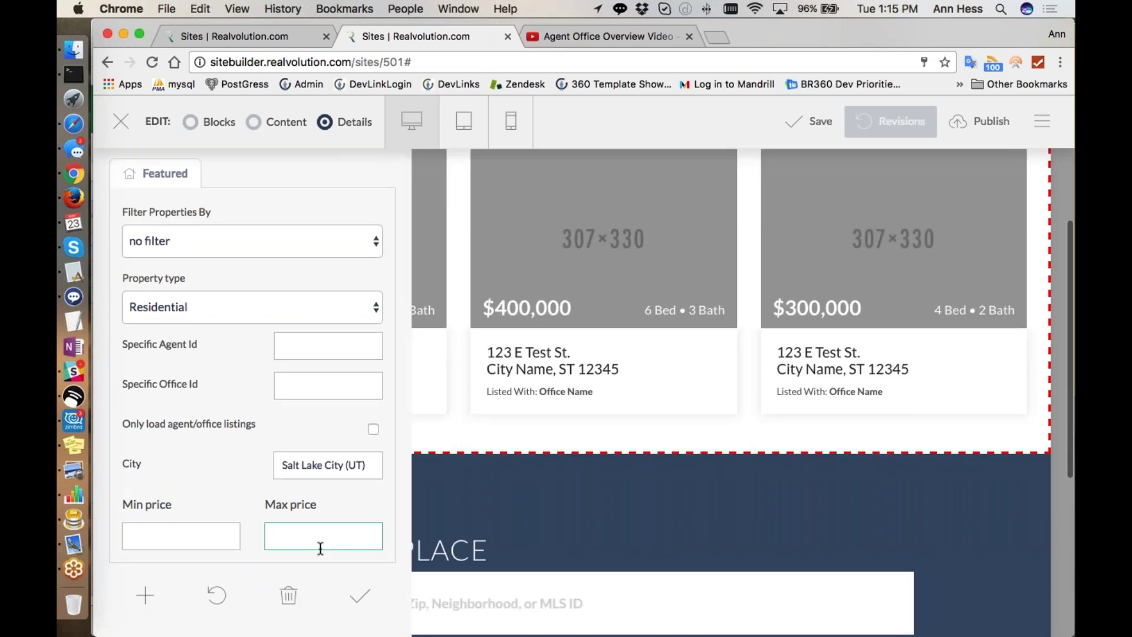
pyautogui.write('500000')
pyautogui.scroll(1, 320, 548)
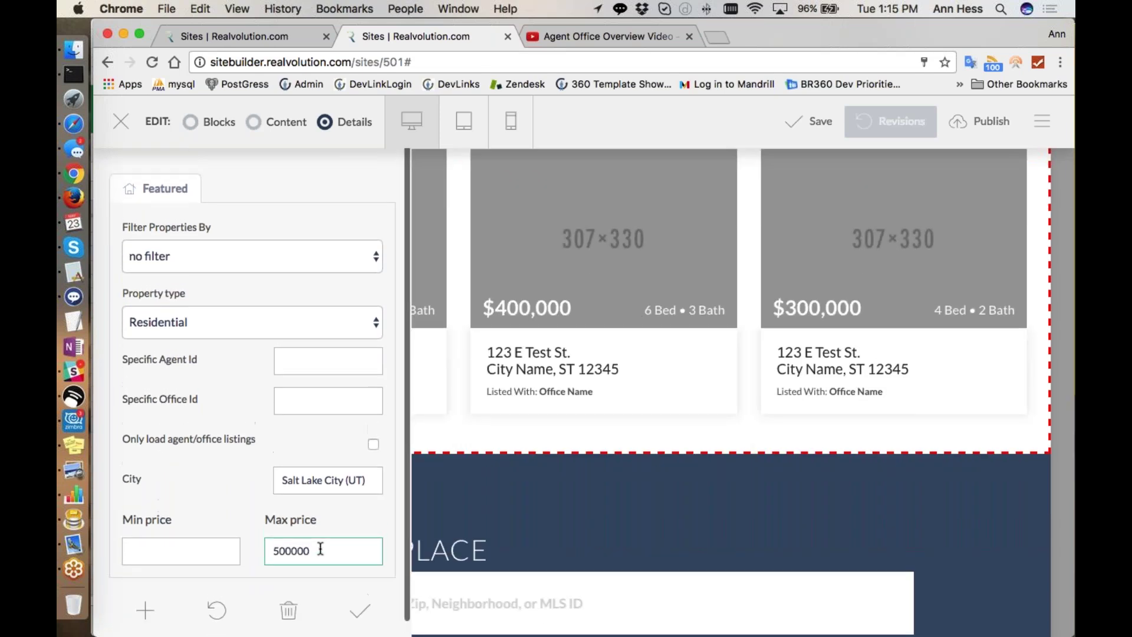
pyautogui.click(358, 633)
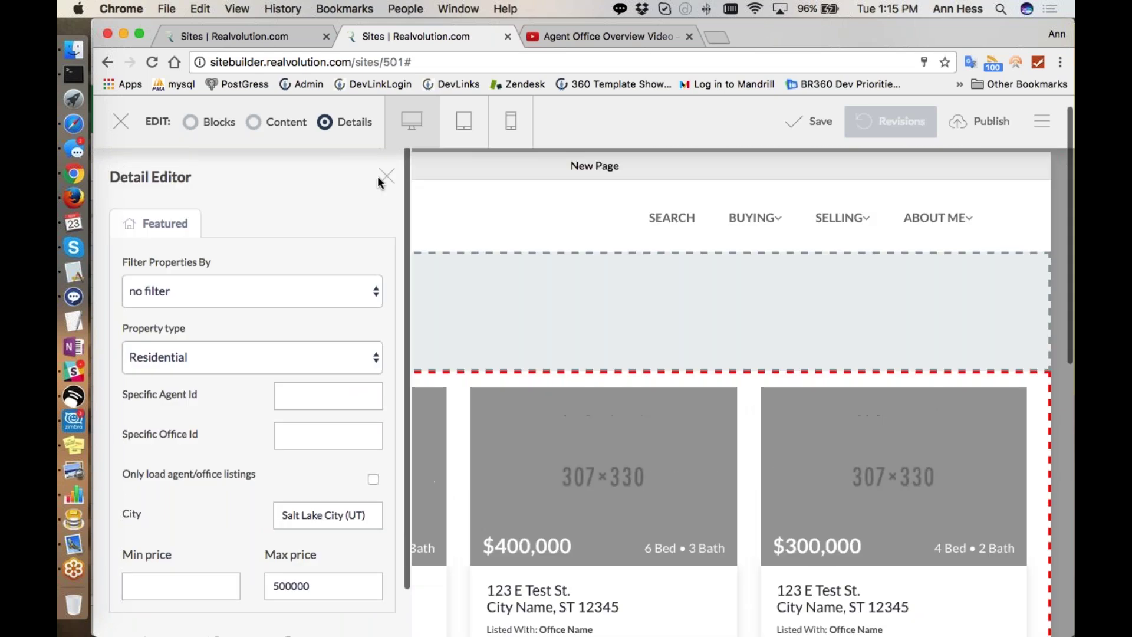
pyautogui.click(380, 176)
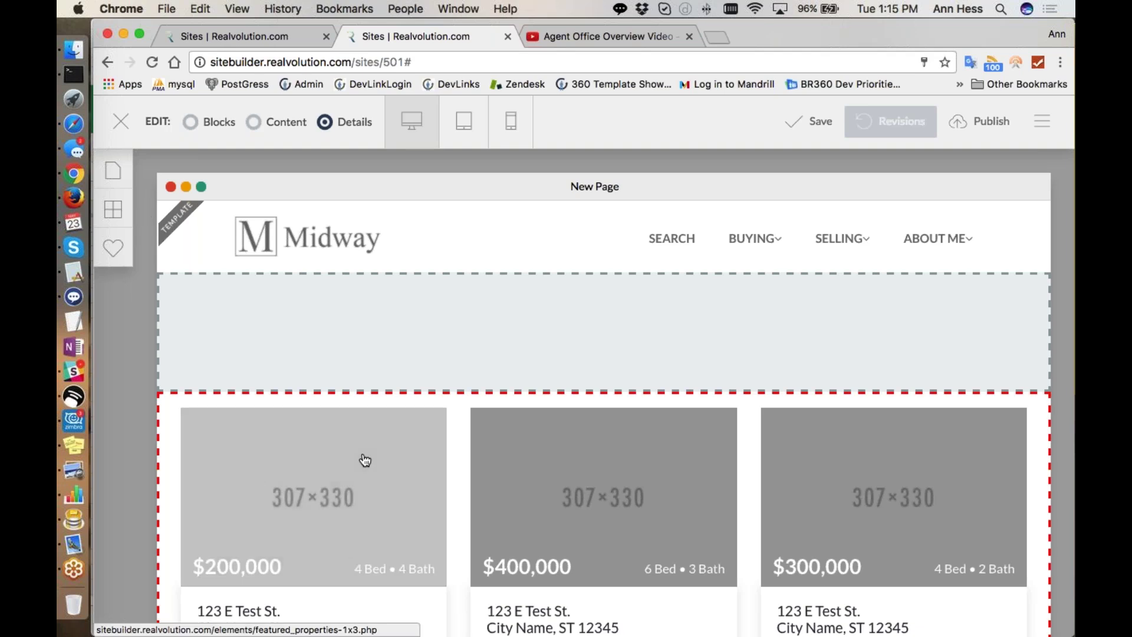
# Place the plain white Centered Title content block directly below the Midway header on New Page.
pyautogui.scroll(-2, 365, 460)
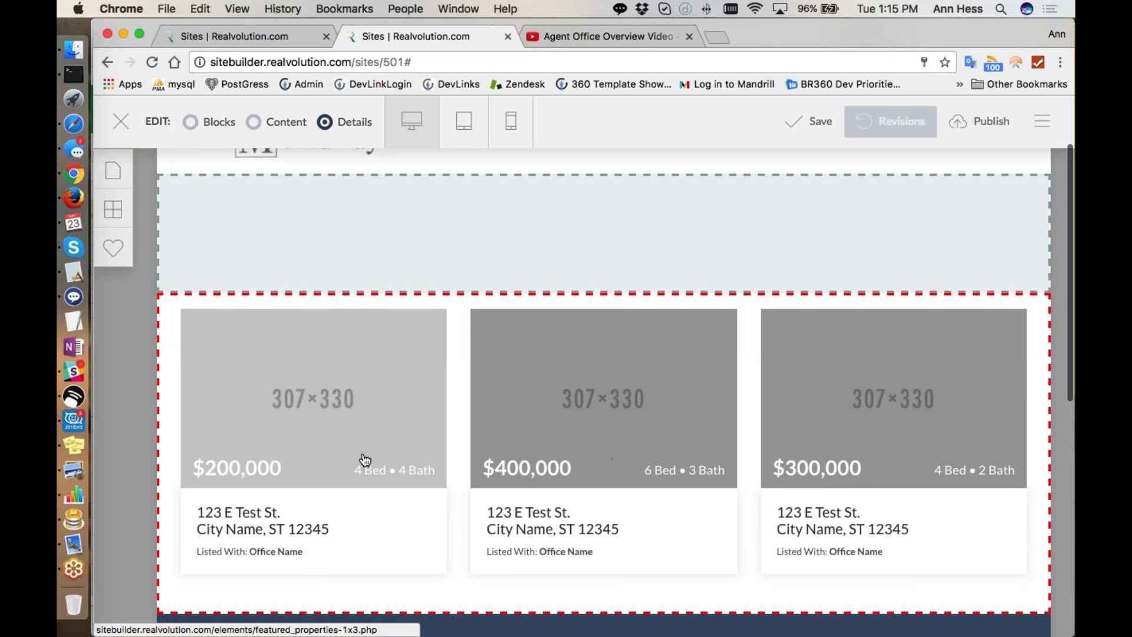
pyautogui.scroll(-6, 365, 460)
pyautogui.scroll(-2, 365, 460)
pyautogui.scroll(10, 365, 460)
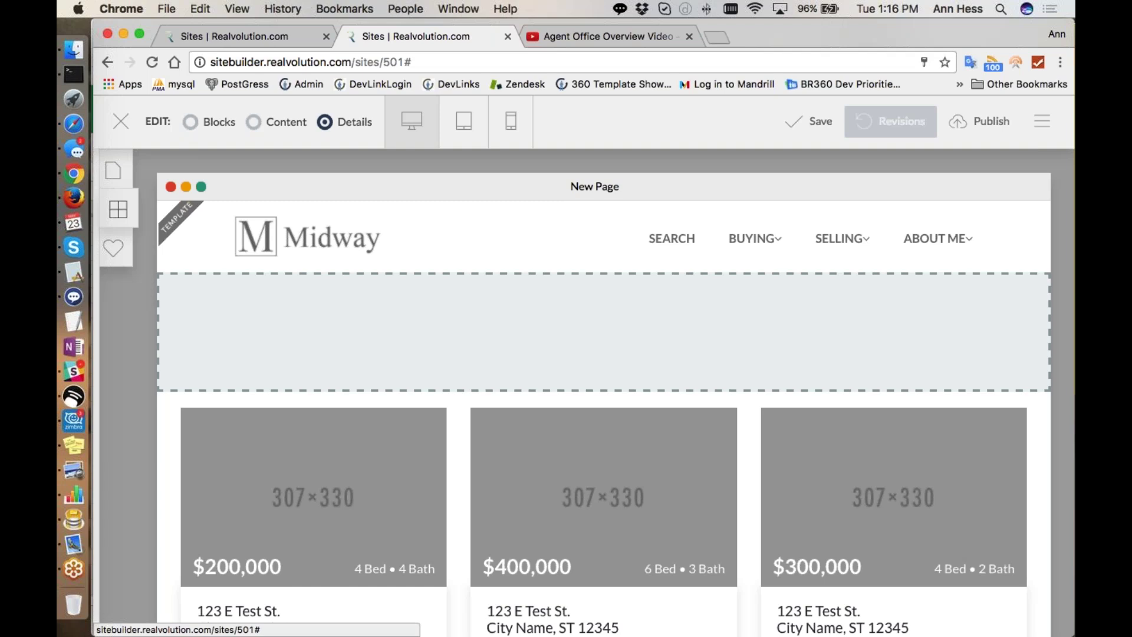
pyautogui.click(113, 209)
pyautogui.click(142, 300)
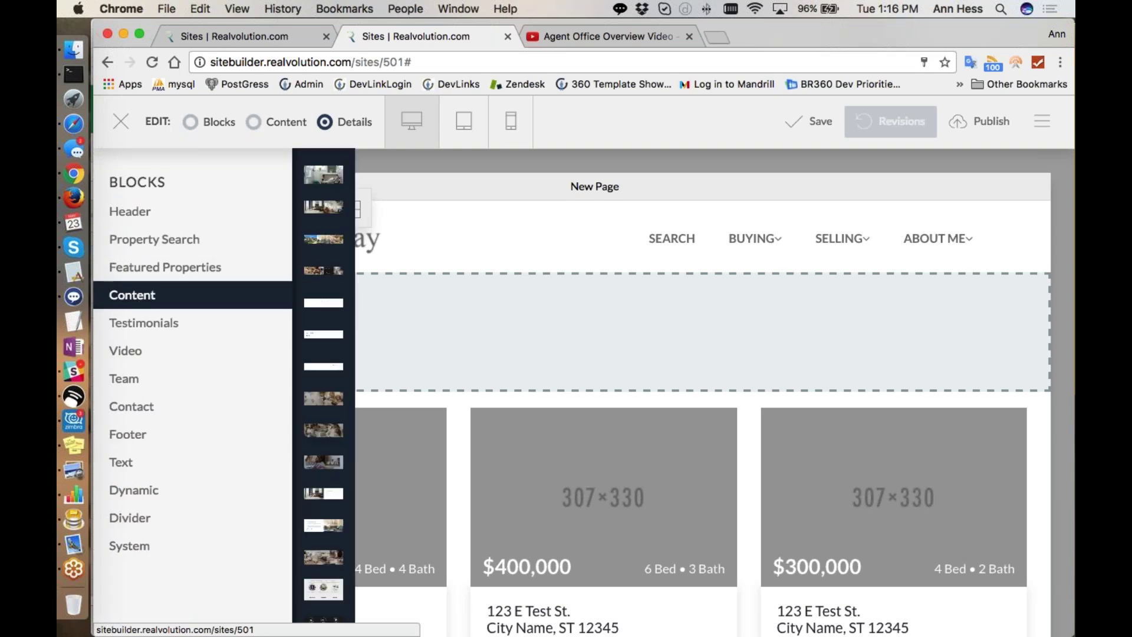
pyautogui.scroll(-10, 348, 392)
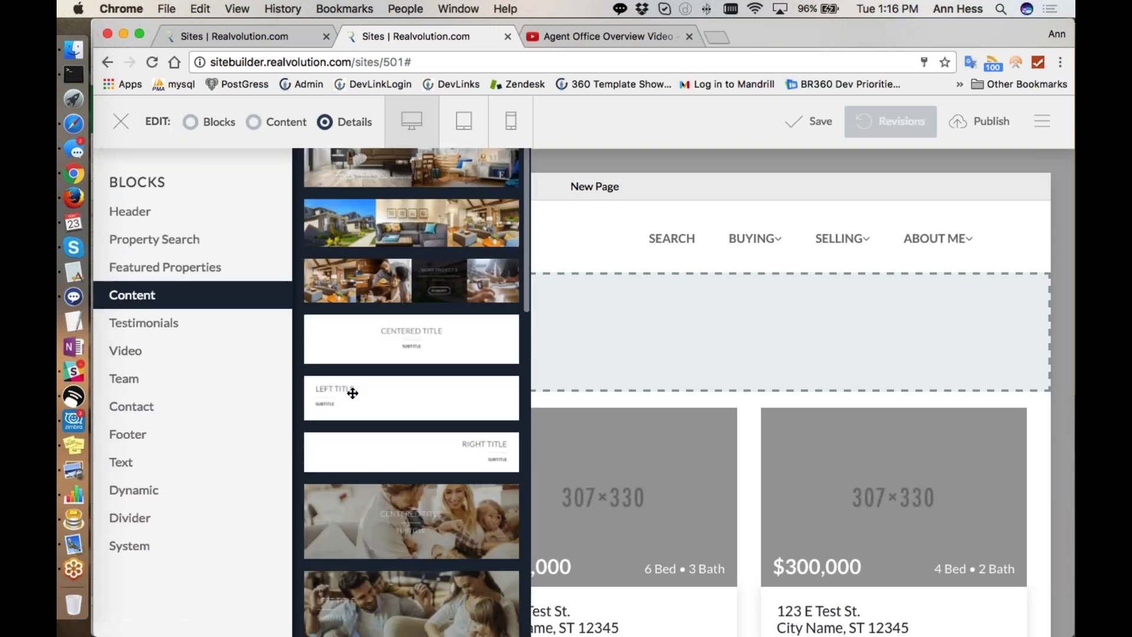
pyautogui.scroll(-10, 353, 393)
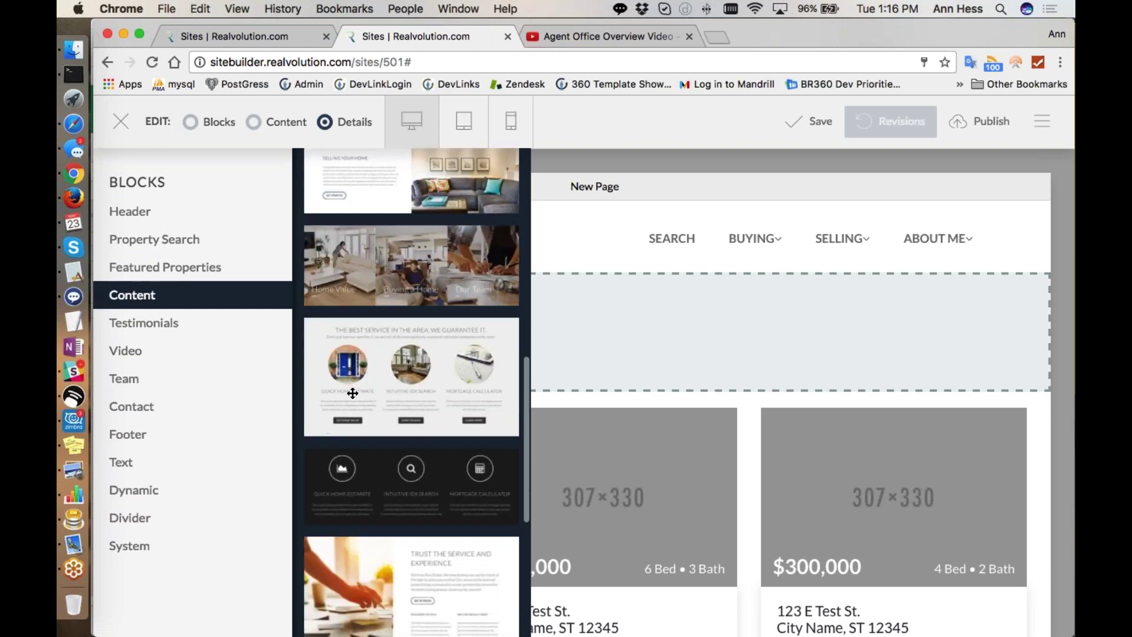
pyautogui.scroll(7, 352, 393)
pyautogui.scroll(6, 352, 392)
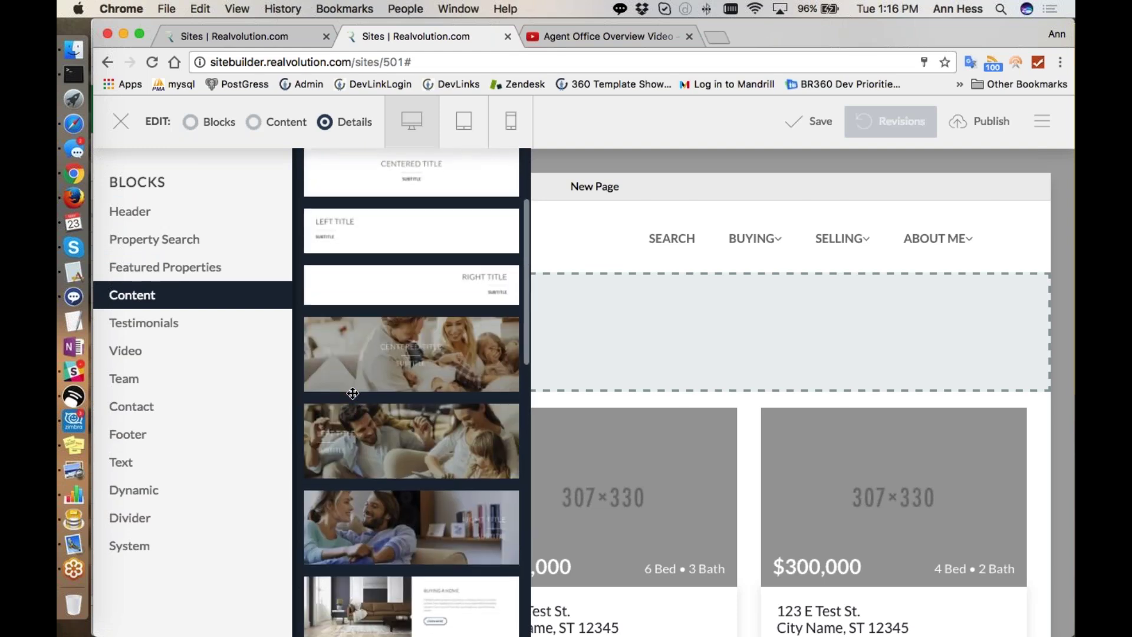
pyautogui.moveTo(416, 220); pyautogui.dragTo(532, 351)
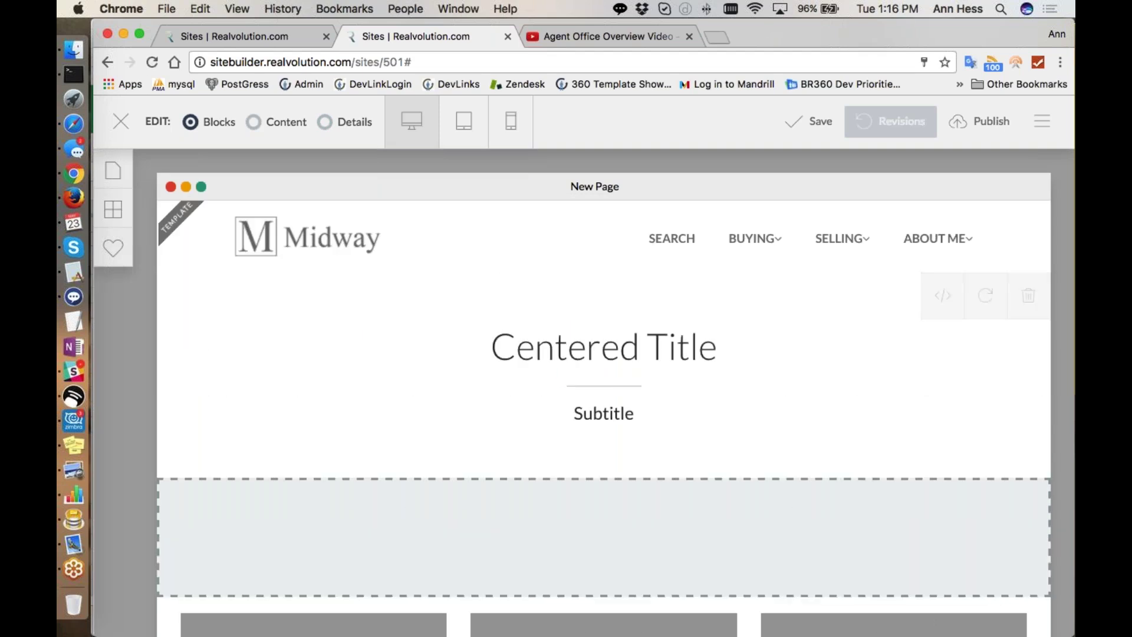
# Replace the block's centered title text with "Homes in Salt Lake City" and update the content.
pyautogui.click(254, 124)
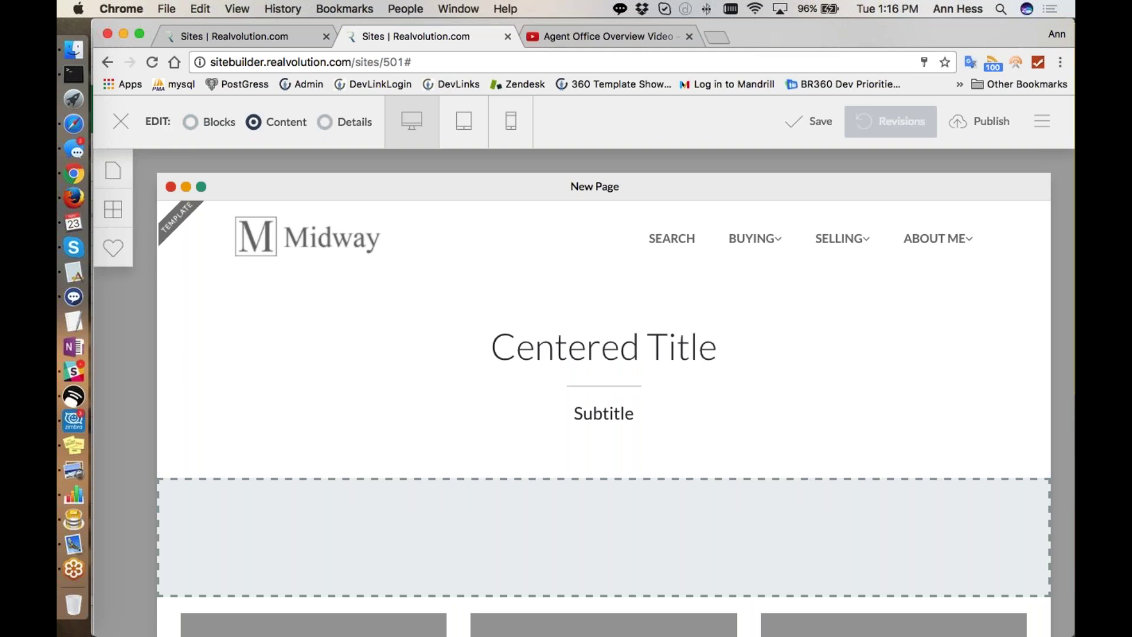
pyautogui.click(604, 347)
pyautogui.moveTo(702, 331); pyautogui.dragTo(372, 312)
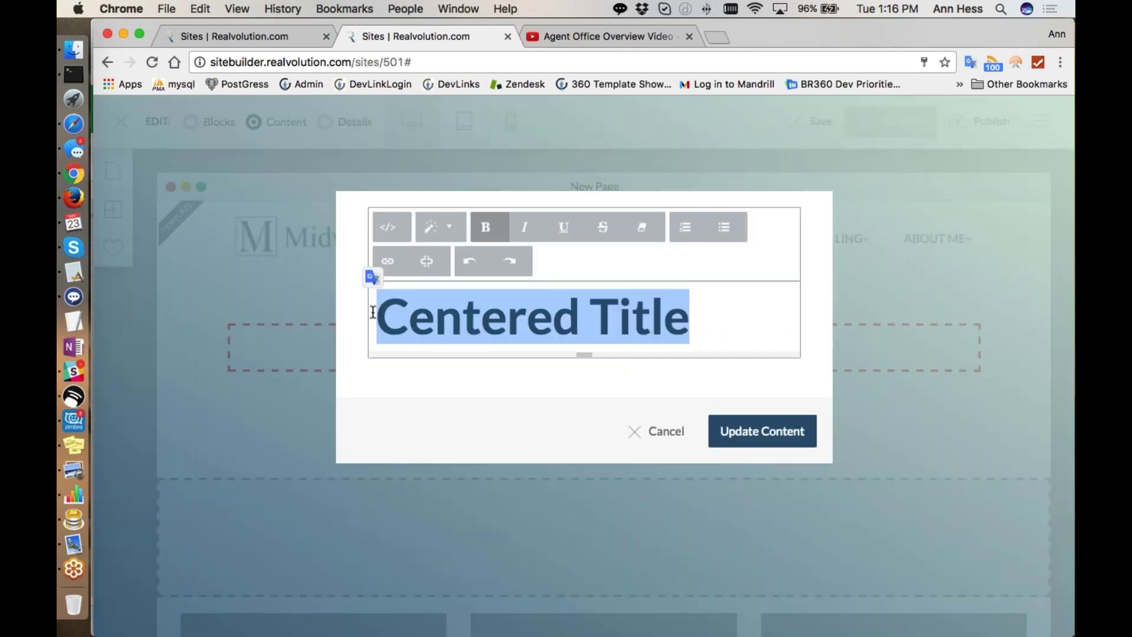
pyautogui.write('Homes in ')
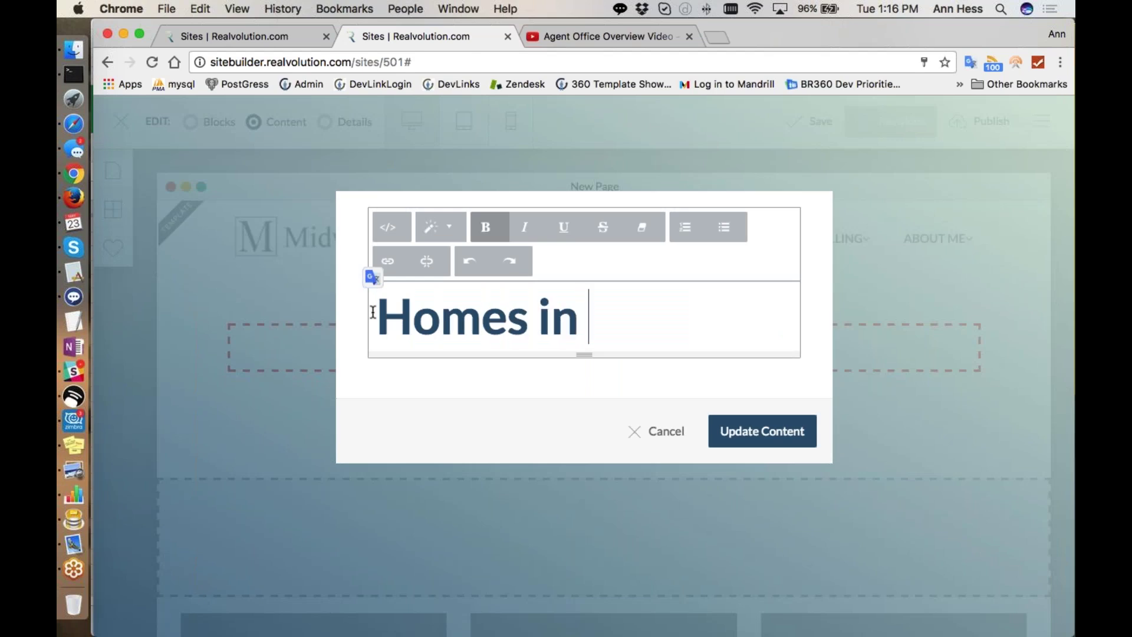
pyautogui.write('Salt lake')
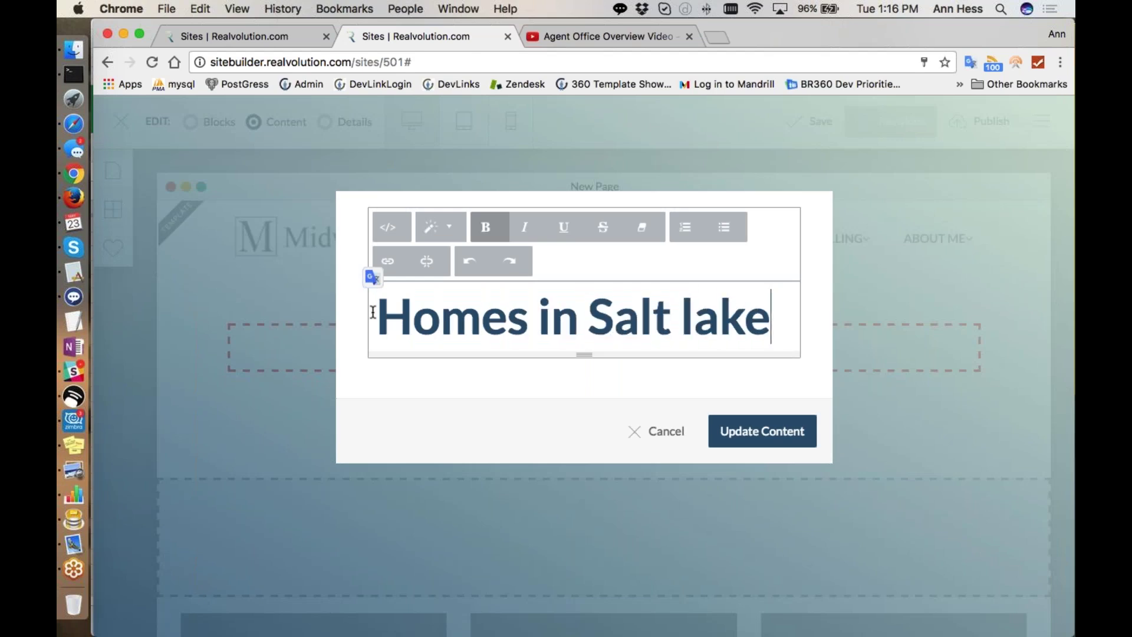
pyautogui.press('BackSpace')
pyautogui.press('BackSpace')
pyautogui.press('BackSpace')
pyautogui.press('BackSpace')
pyautogui.write('Lake City')
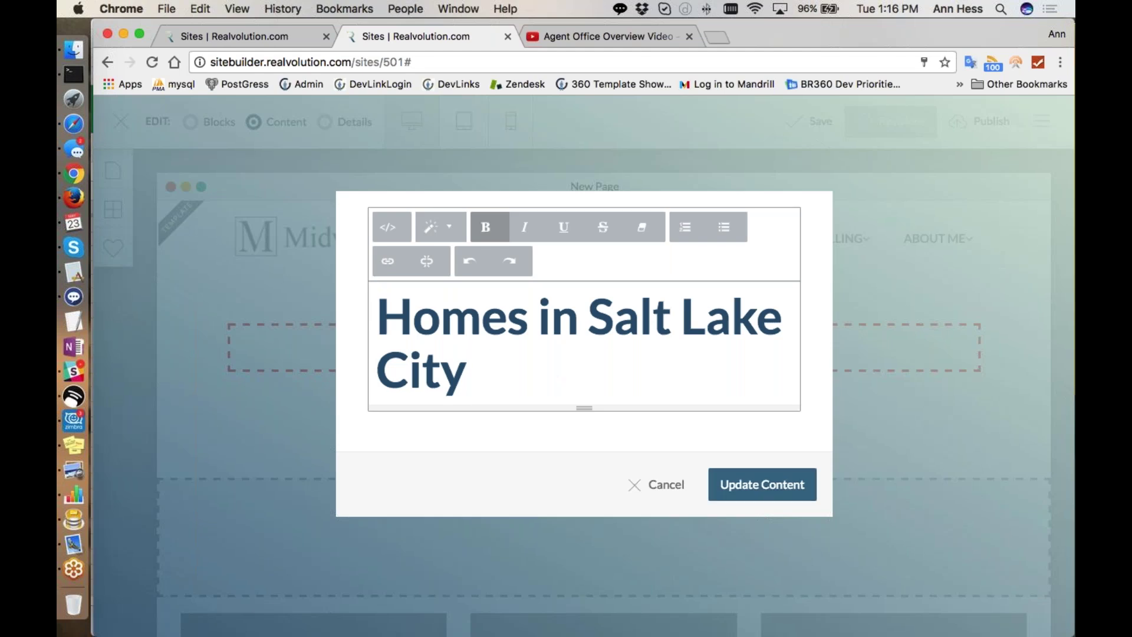
pyautogui.click(762, 485)
# Delete the "Subtitle" text under the Homes in Salt Lake City title and update the content.
pyautogui.click(577, 416)
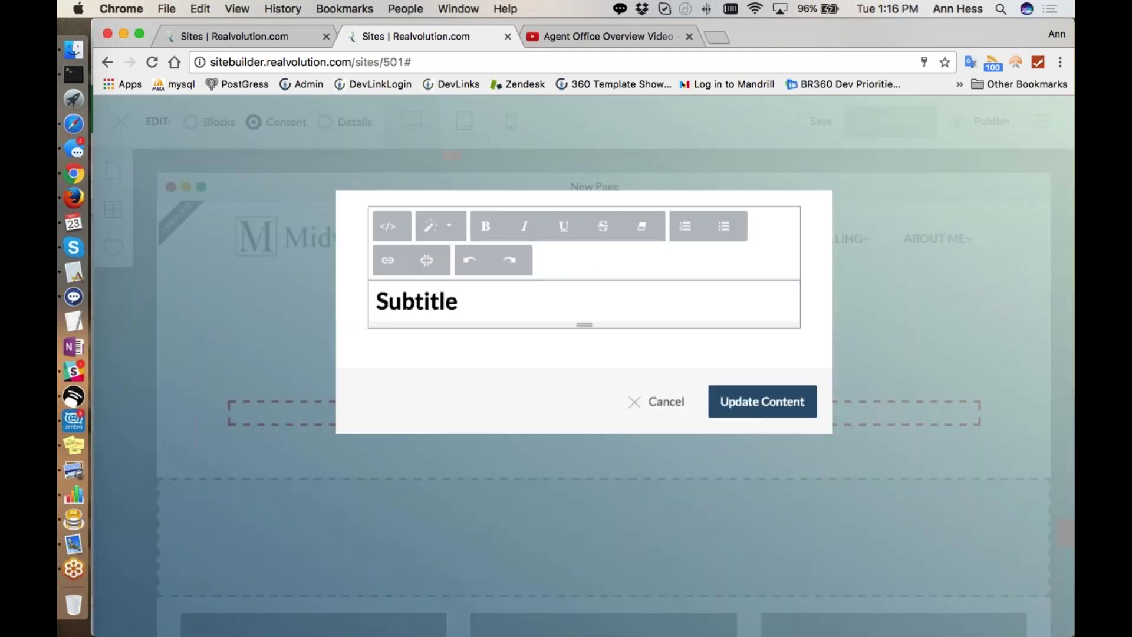
pyautogui.moveTo(461, 301); pyautogui.dragTo(352, 289)
pyautogui.press('BackSpace')
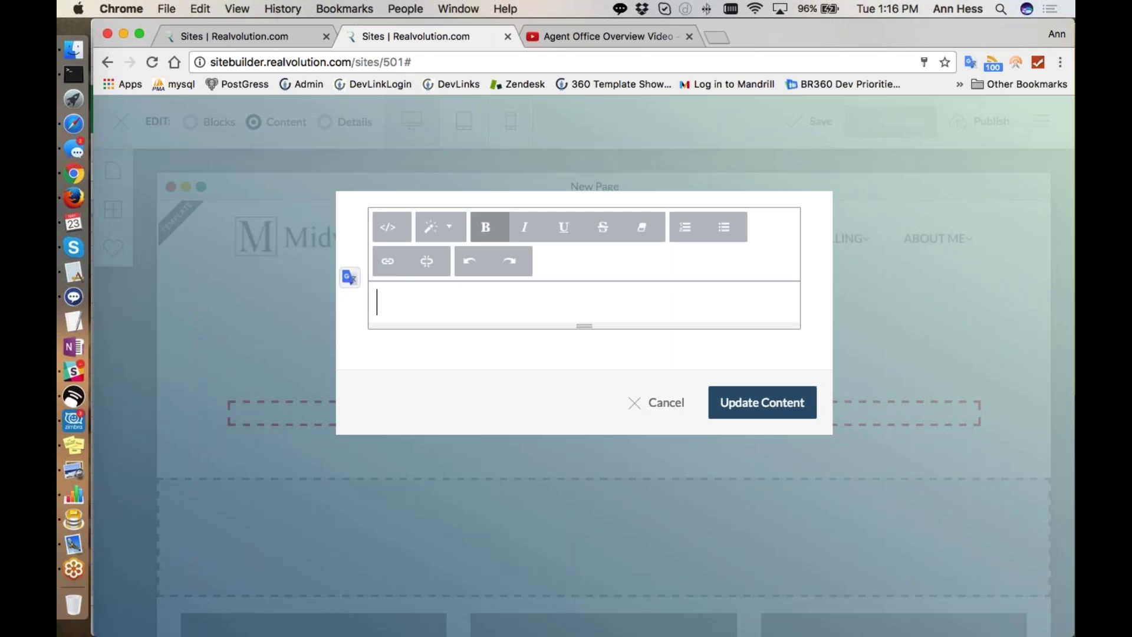
pyautogui.click(762, 402)
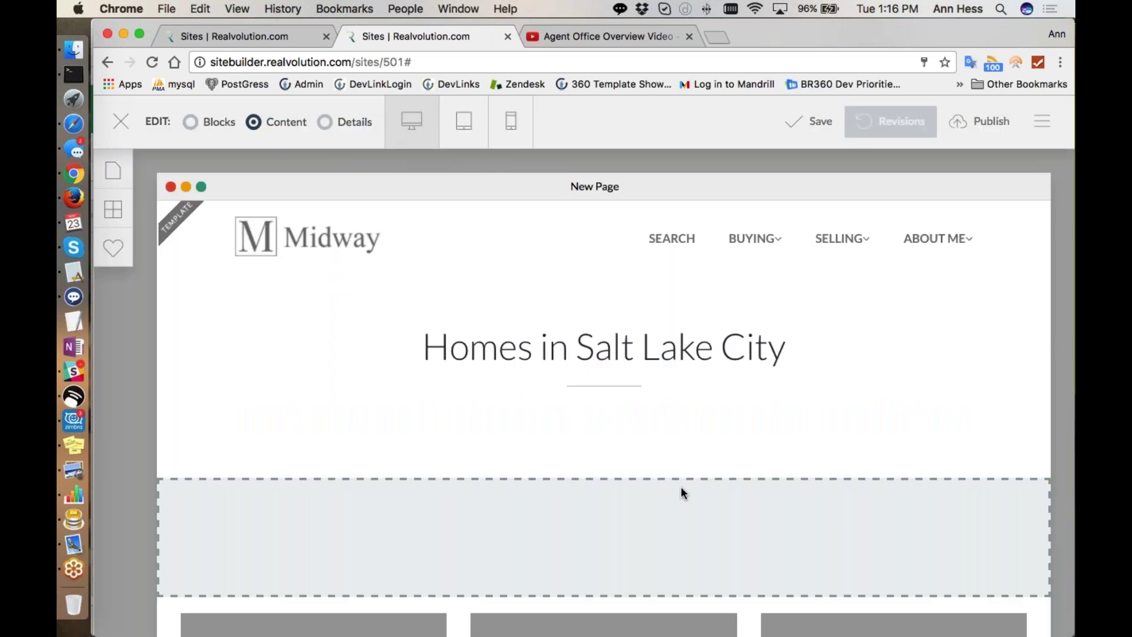
# Place the black testimonial block with the italic first-time home buyers quote between the dashed area and the featured properties.
pyautogui.scroll(-2, 681, 486)
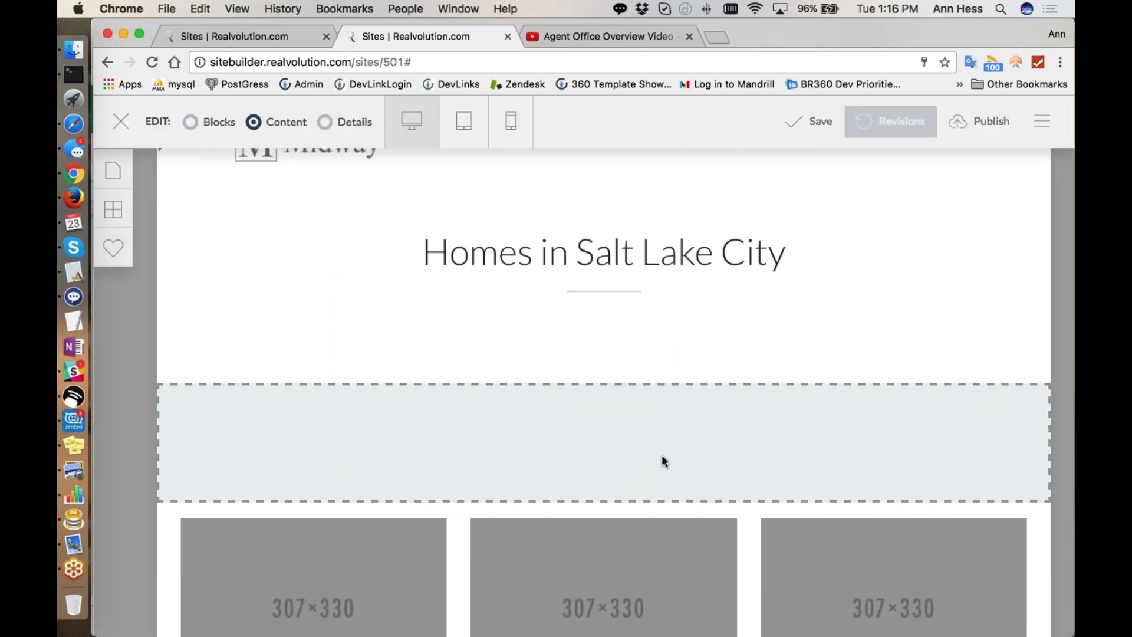
pyautogui.scroll(-3, 621, 339)
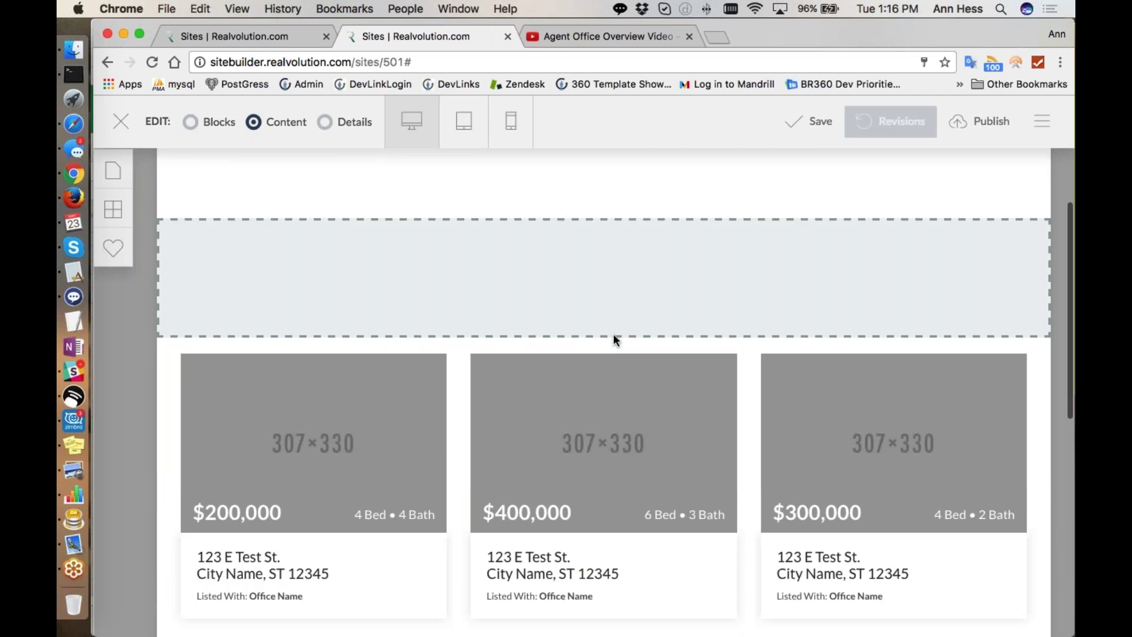
pyautogui.click(118, 217)
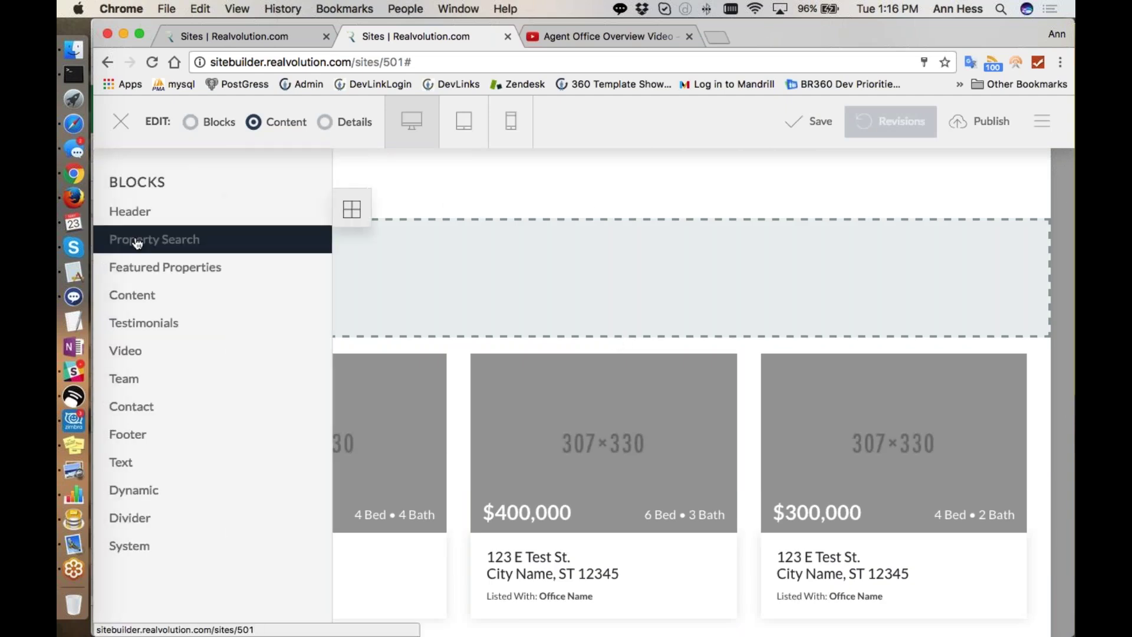
pyautogui.click(144, 322)
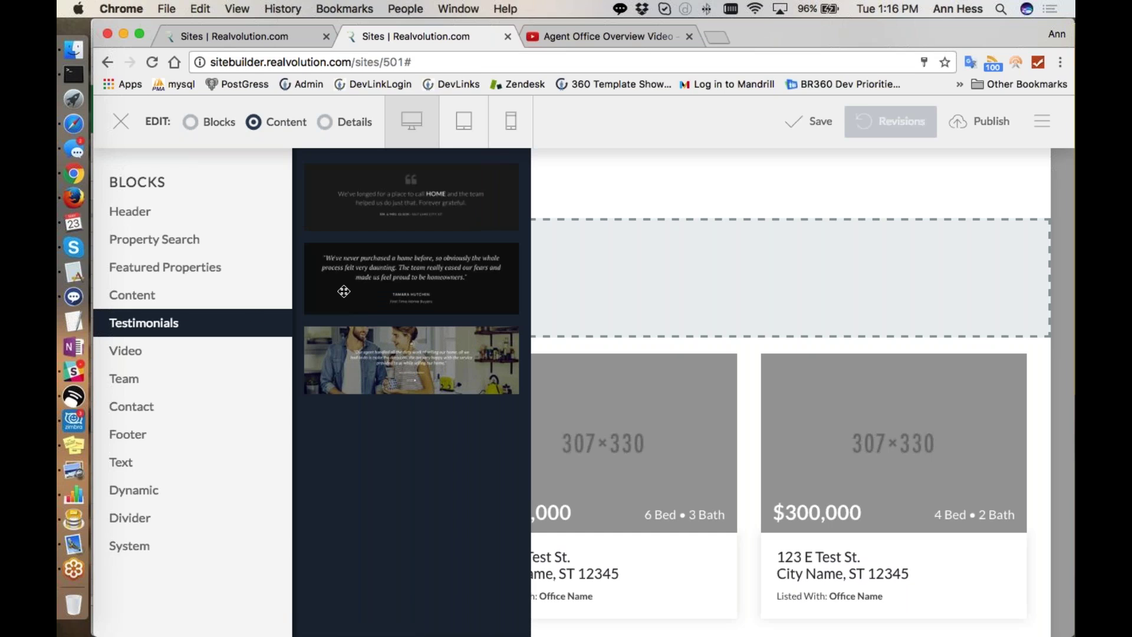
pyautogui.moveTo(344, 287); pyautogui.dragTo(555, 376)
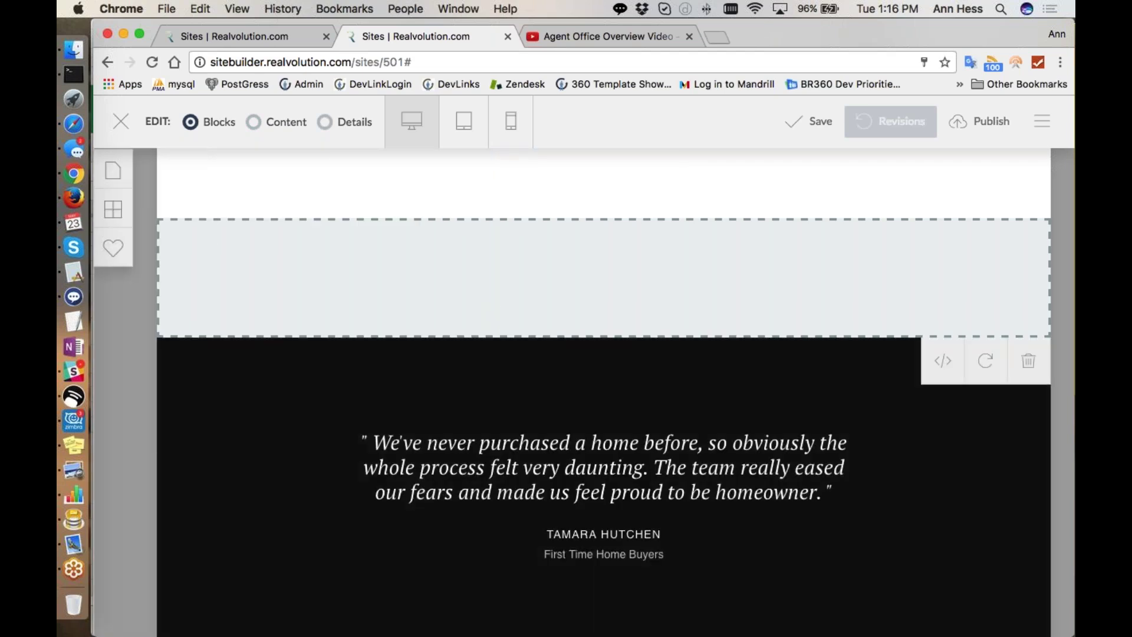
# Open the testimonial block's quote in the content editor to view its text, and cancel without updating.
pyautogui.click(254, 122)
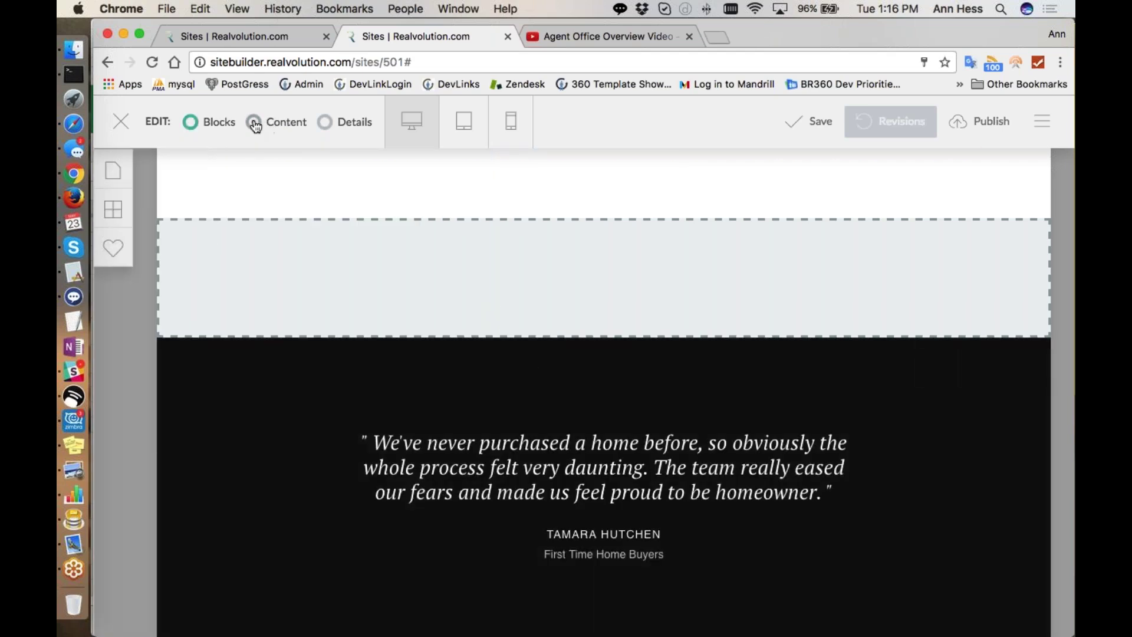
pyautogui.click(576, 478)
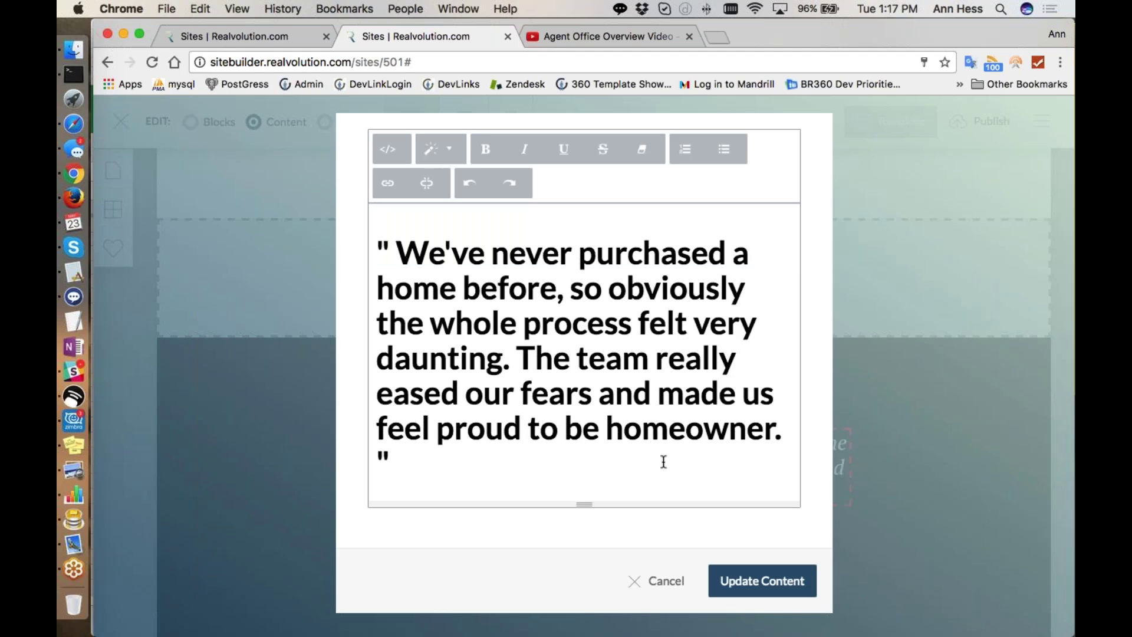
pyautogui.click(660, 581)
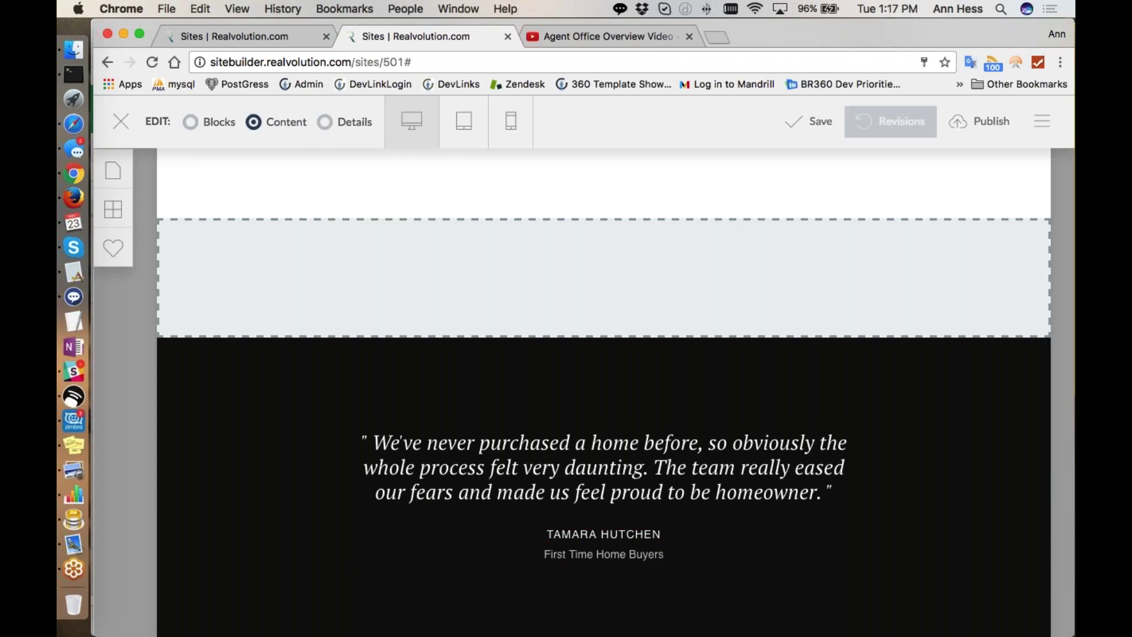
# Place the "See What our Buyers and Sellers Think of Us" video block directly below the Homes in Salt Lake City title block.
pyautogui.click(113, 210)
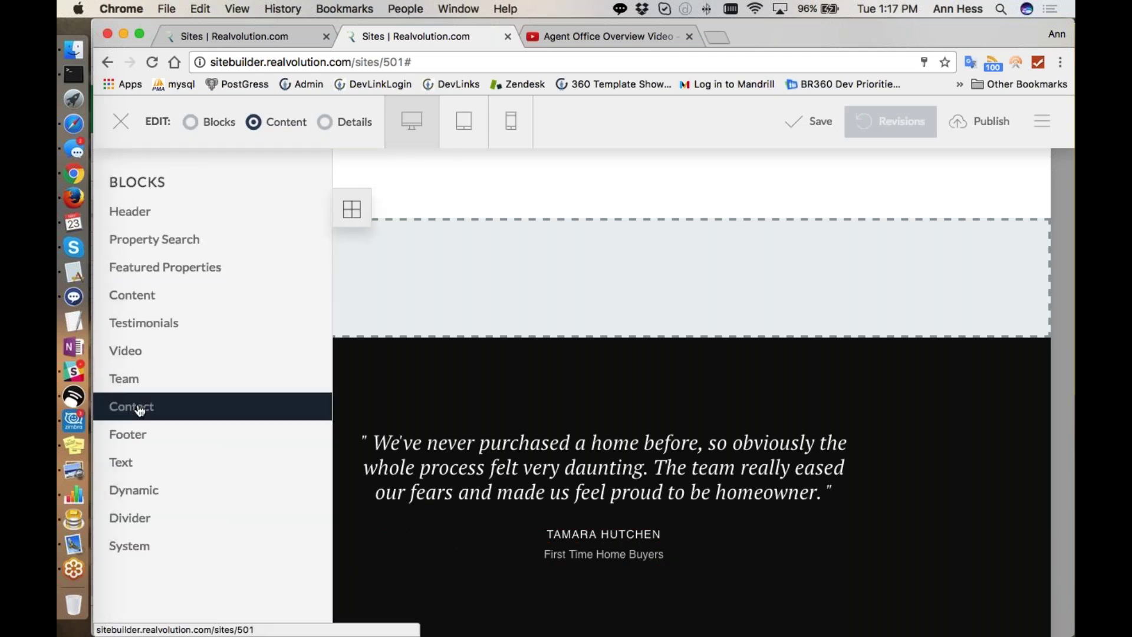
pyautogui.click(140, 348)
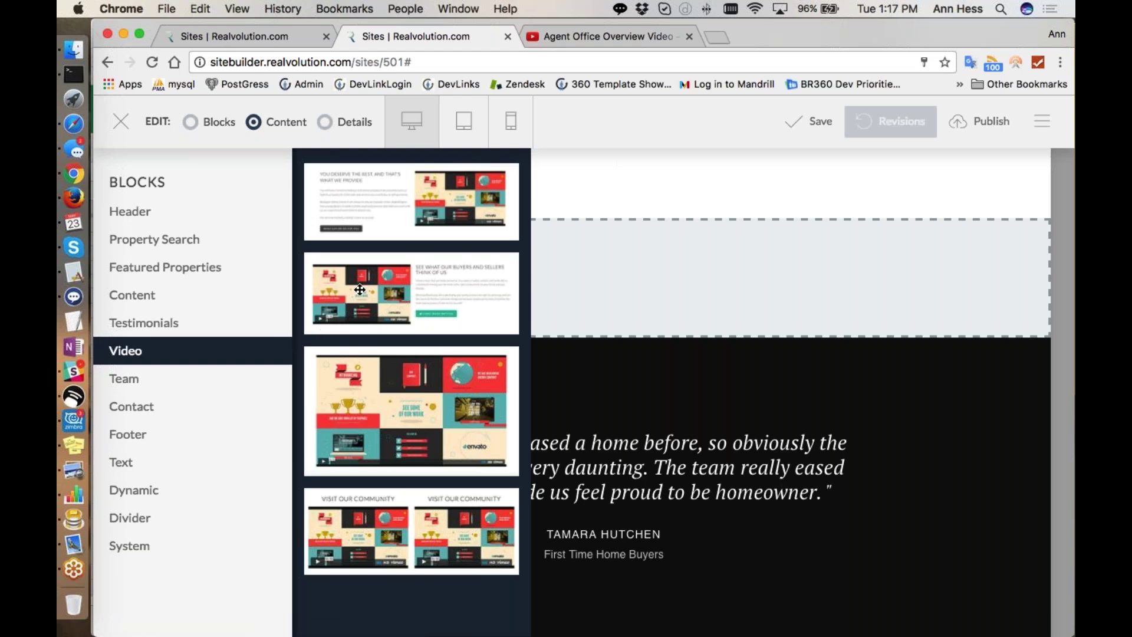
pyautogui.moveTo(360, 289); pyautogui.dragTo(530, 319)
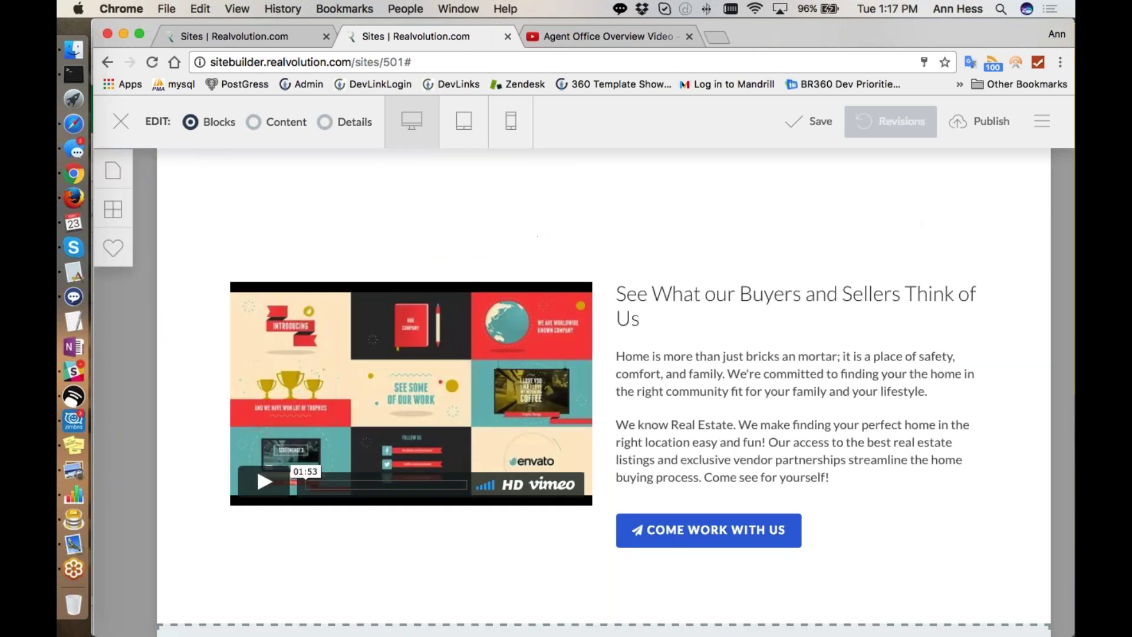
# Switch to YouTube, copy the Agent Office Overview Video's ID from its web address, and return to the site builder.
pyautogui.click(590, 37)
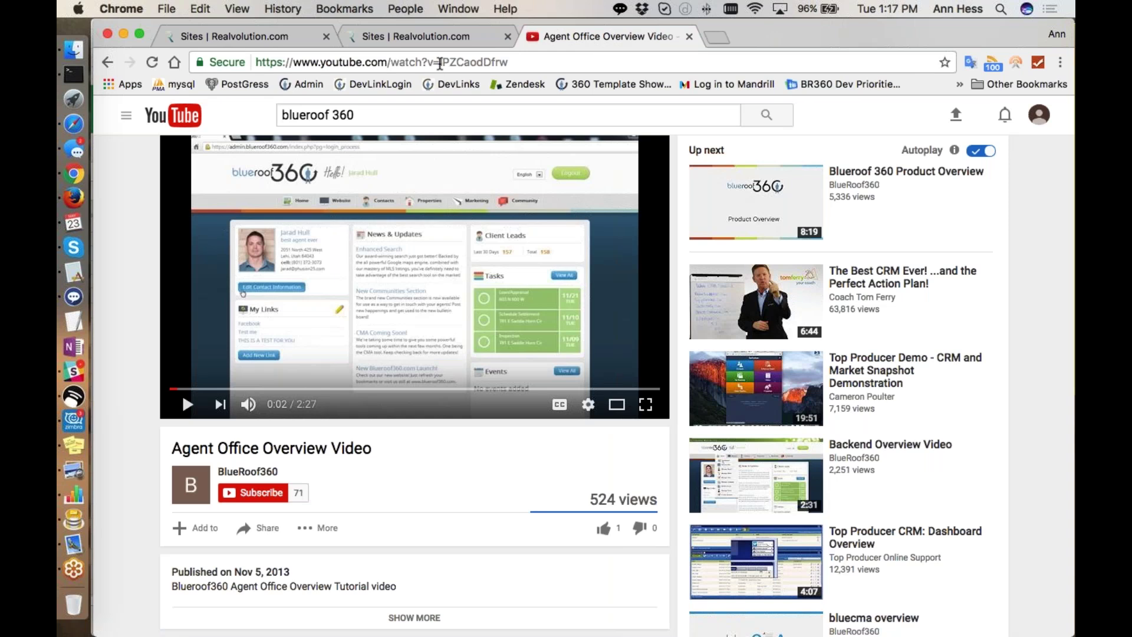
pyautogui.moveTo(439, 63); pyautogui.dragTo(508, 61)
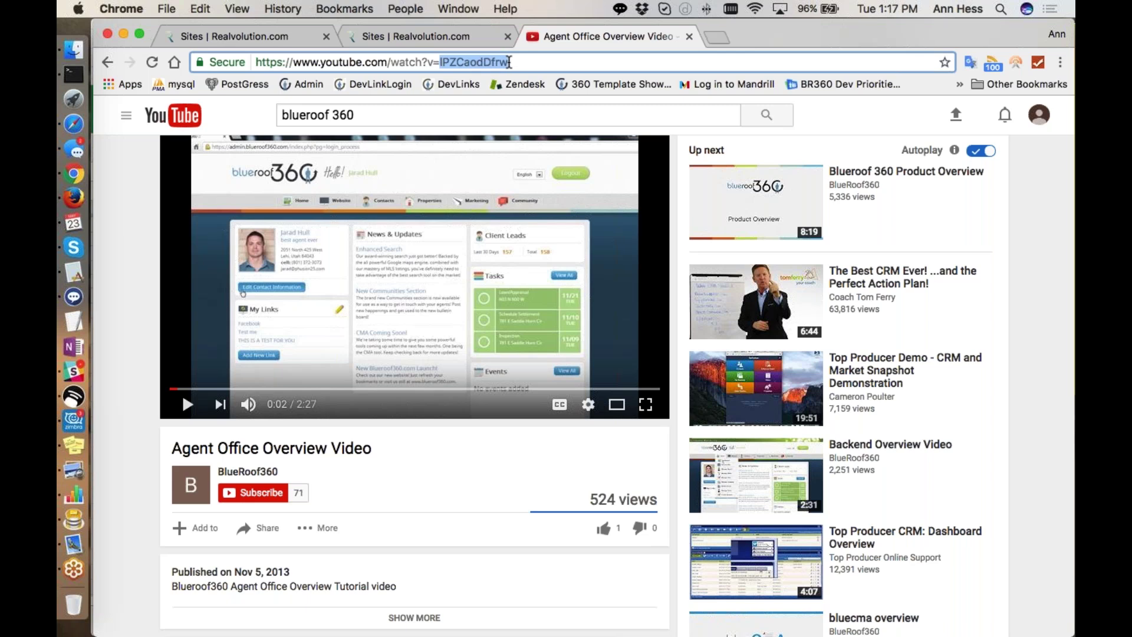
pyautogui.press('super+c')
pyautogui.click(430, 37)
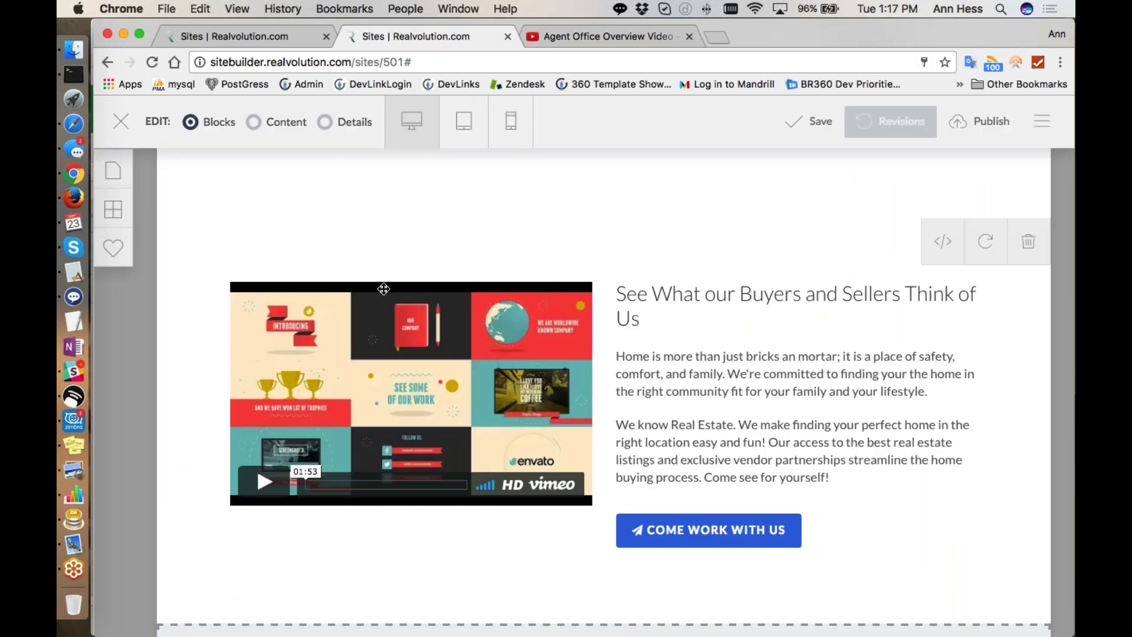
# Set the video block's Youtube Video ID to the copied IPZCaodDfrw, save it, and close the Detail Editor.
pyautogui.click(325, 122)
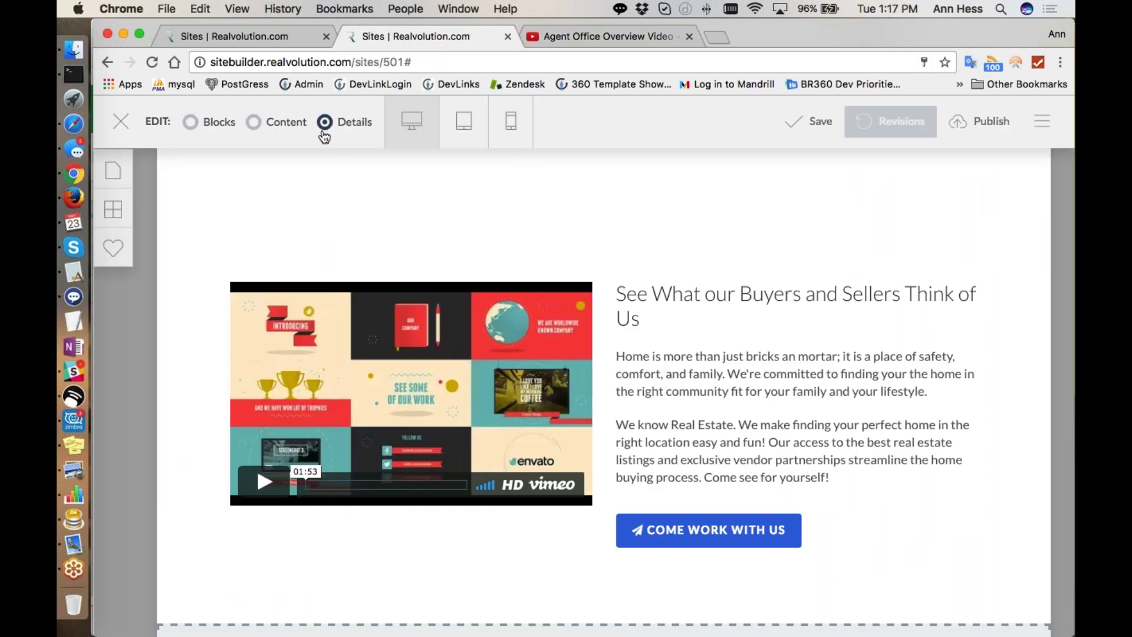
pyautogui.click(357, 333)
pyautogui.click(156, 344)
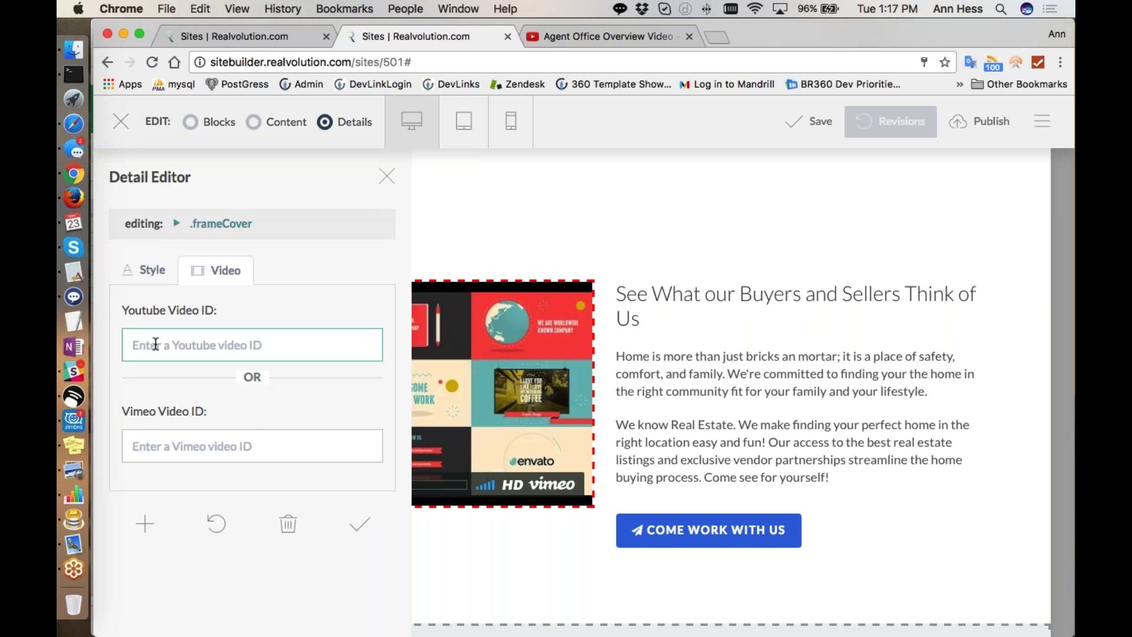
pyautogui.press('super+v')
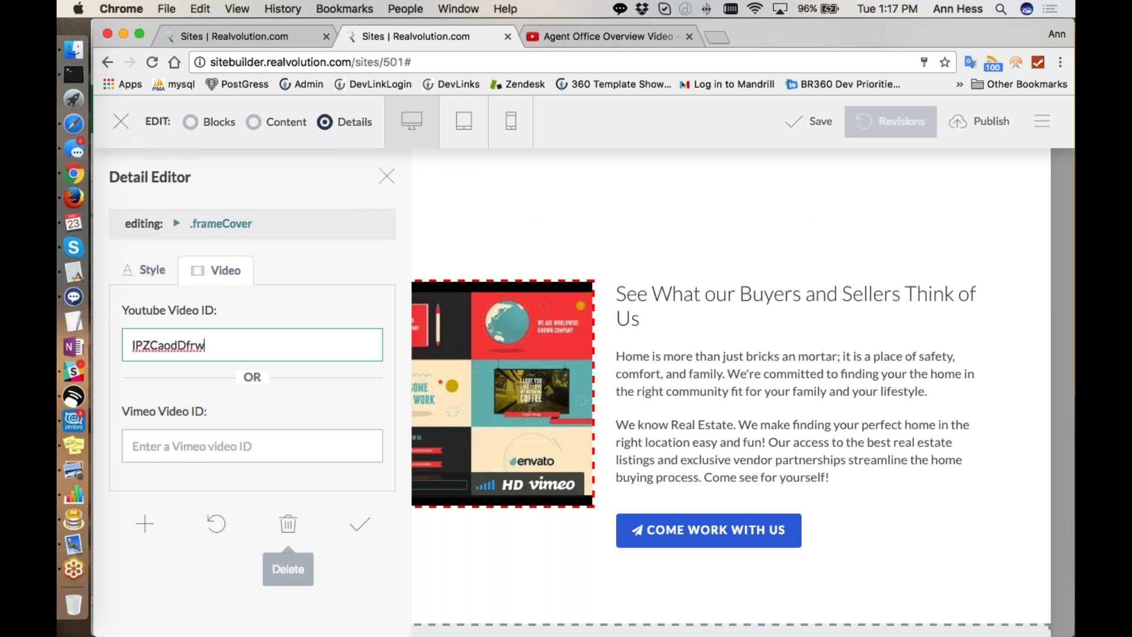
pyautogui.rightClick(352, 515)
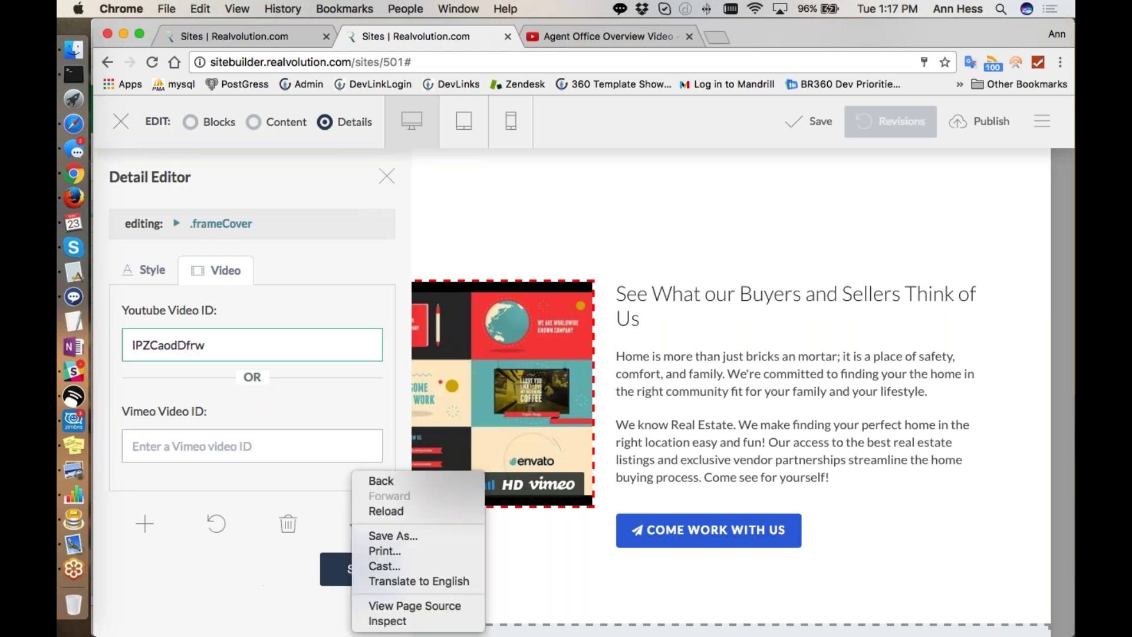
pyautogui.click(338, 501)
pyautogui.click(359, 522)
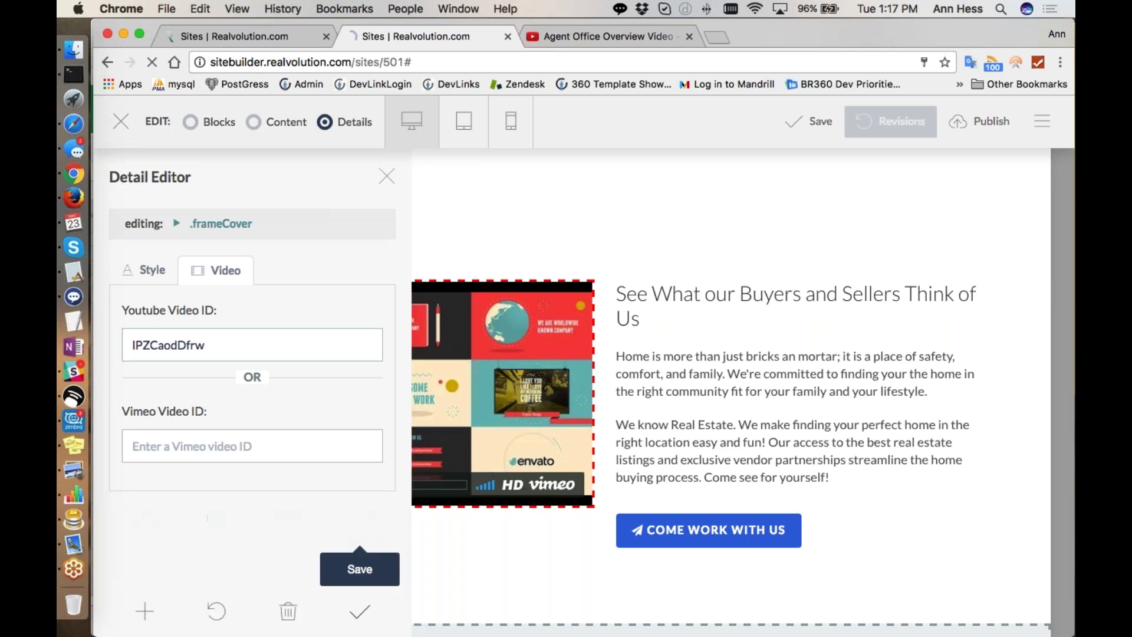
pyautogui.click(387, 177)
# Replace the heading beside the video with "Watch my new video" and update the content.
pyautogui.scroll(-5, 412, 378)
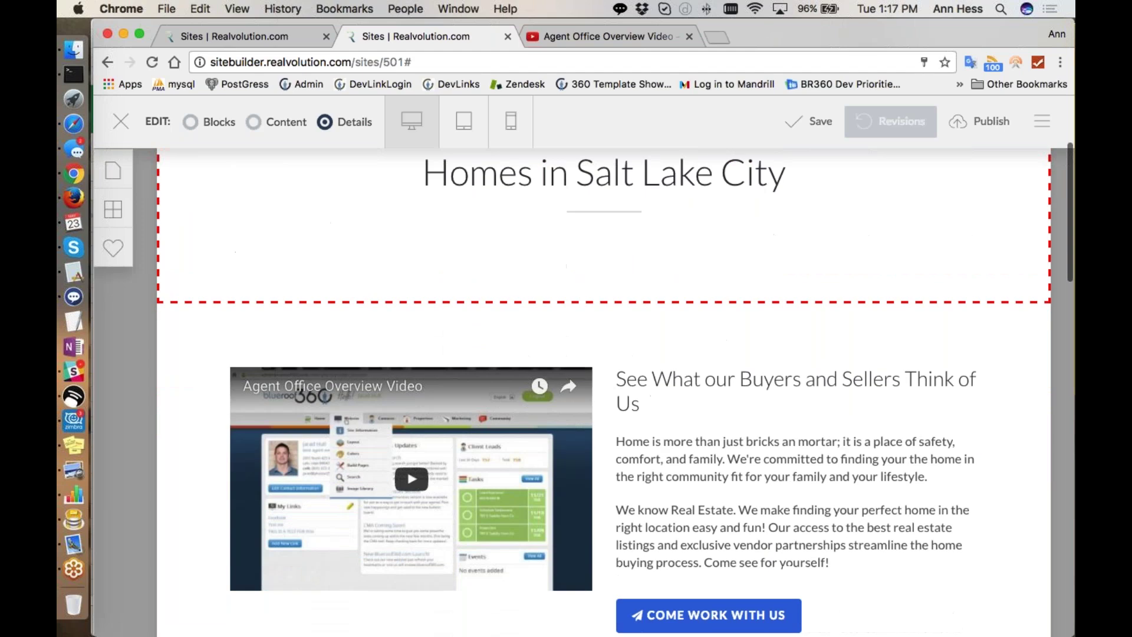
pyautogui.scroll(-1, 728, 243)
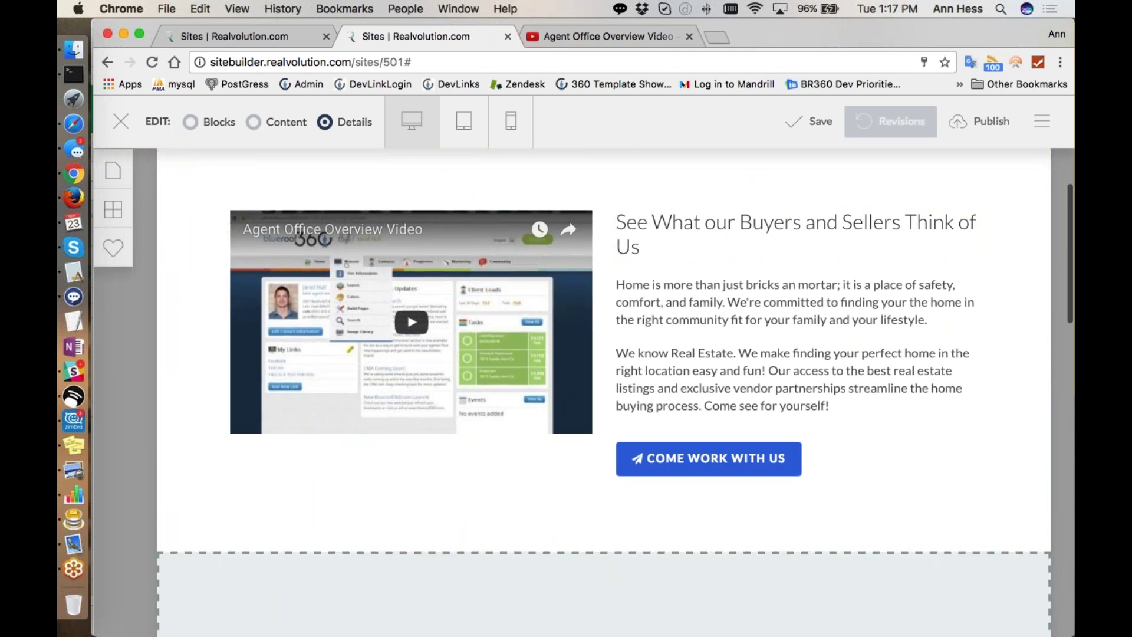
pyautogui.click(253, 122)
pyautogui.click(773, 235)
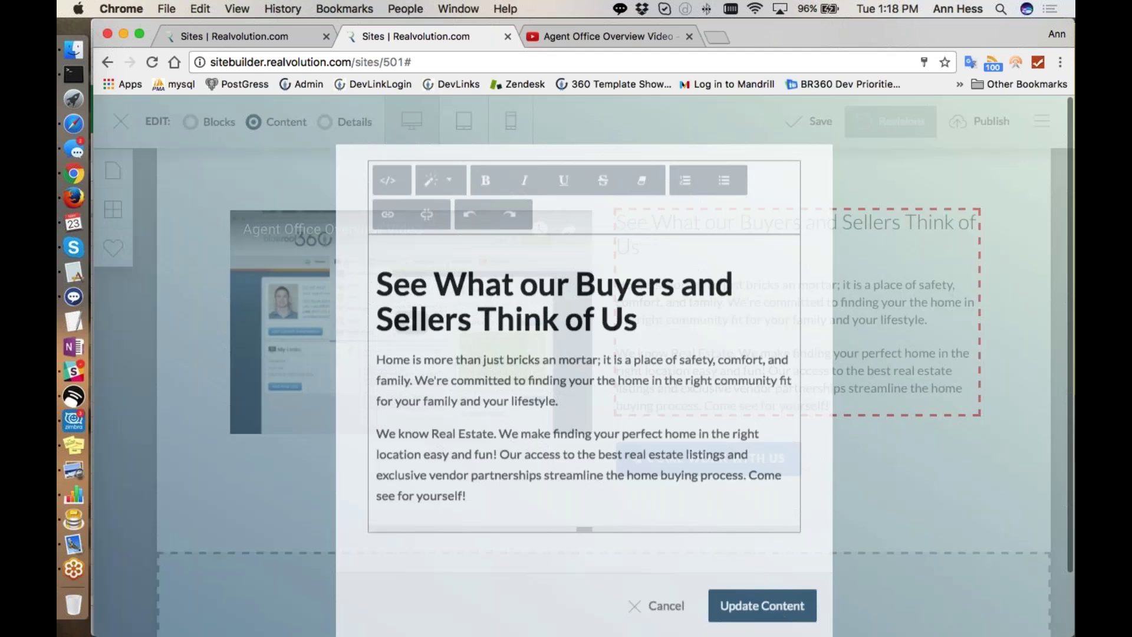
pyautogui.moveTo(643, 384); pyautogui.dragTo(352, 314)
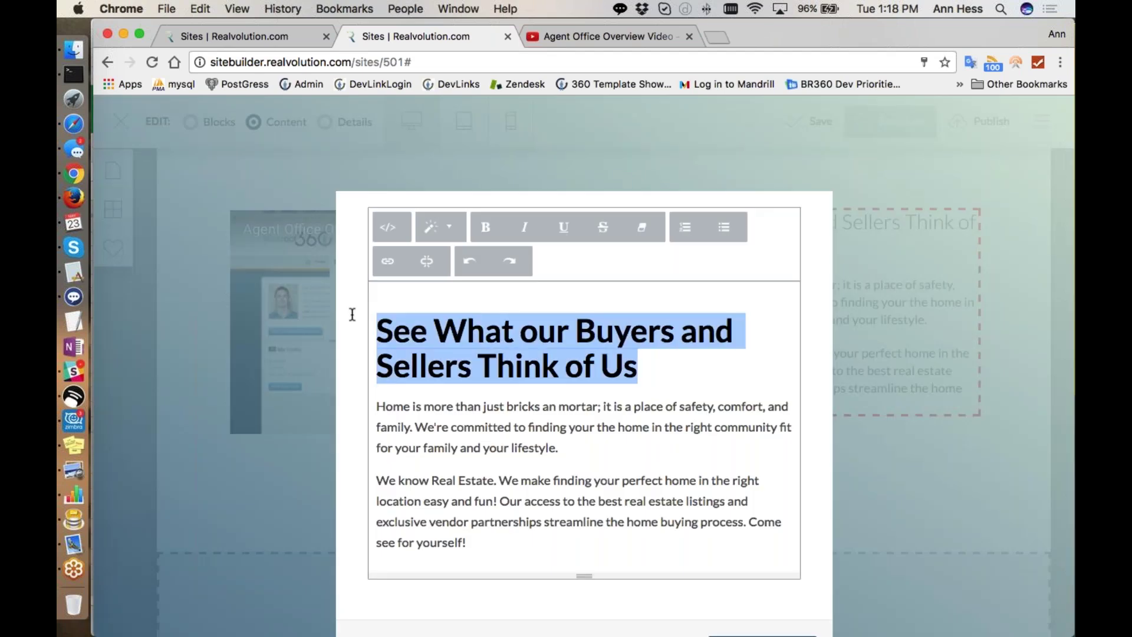
pyautogui.write('Watch m')
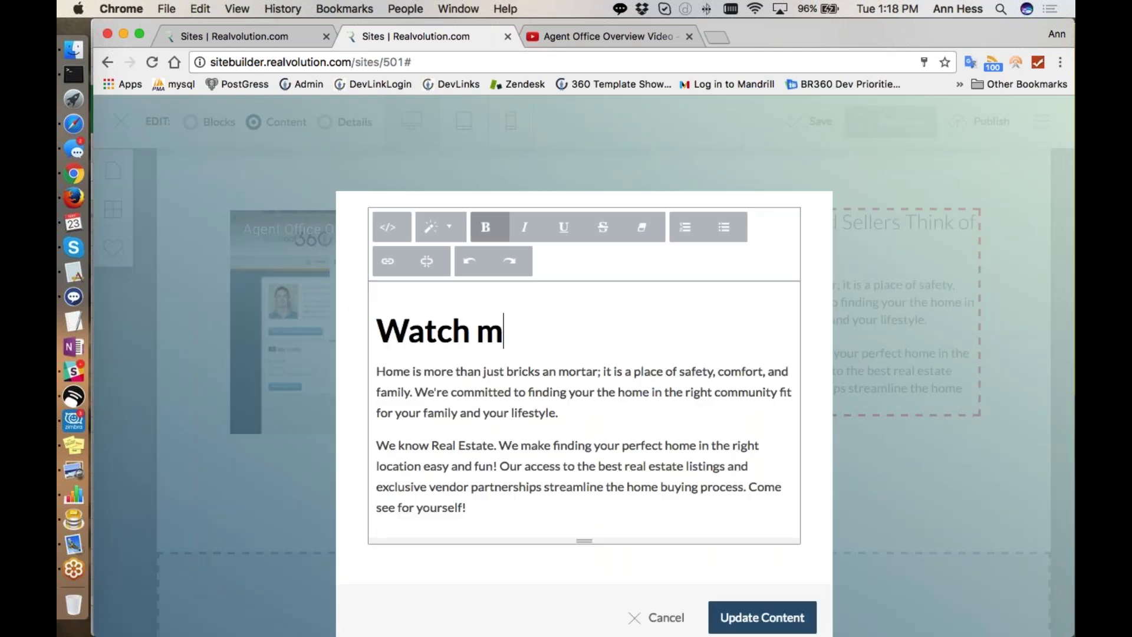
pyautogui.write('y new video')
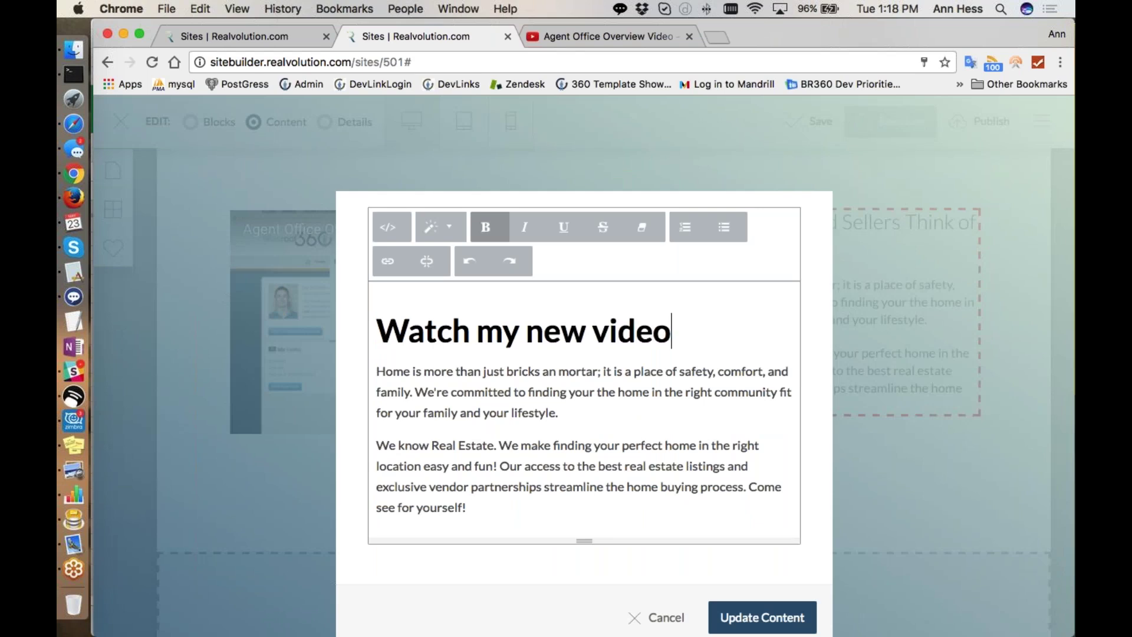
pyautogui.click(763, 617)
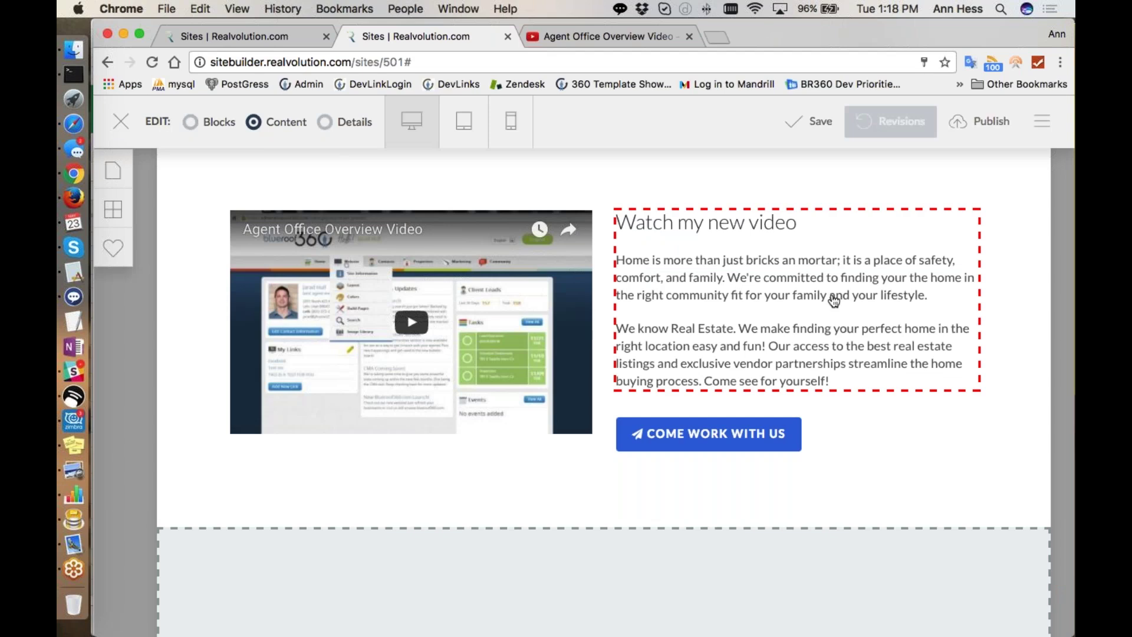
# Place the team block with four agent profiles in a row between the title block and the video block.
pyautogui.scroll(-2, 834, 300)
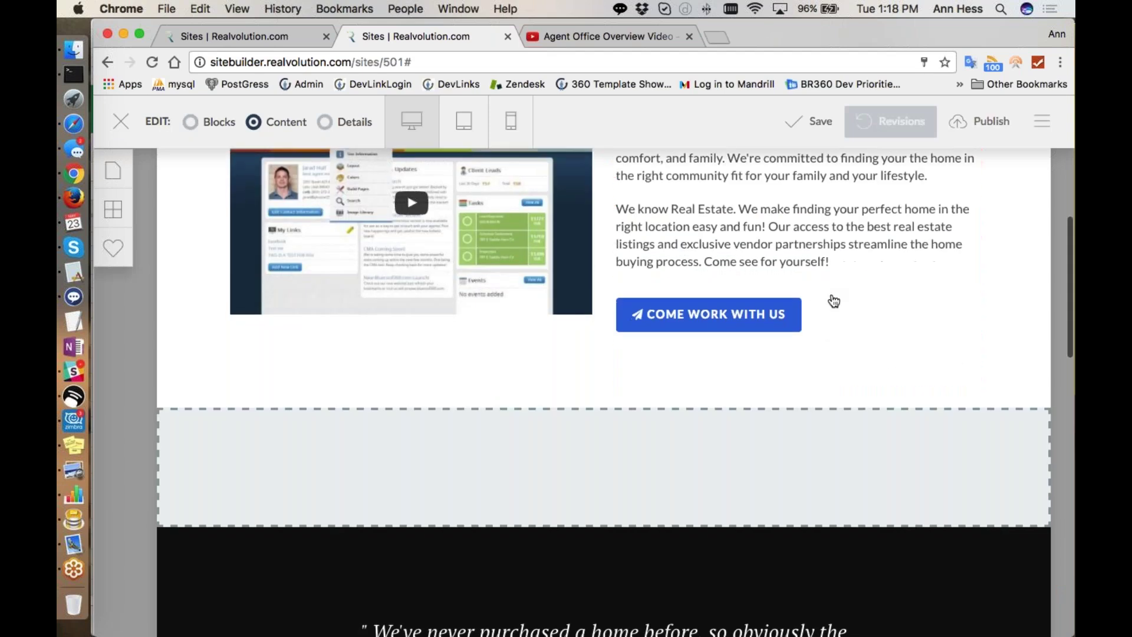
pyautogui.scroll(6, 834, 300)
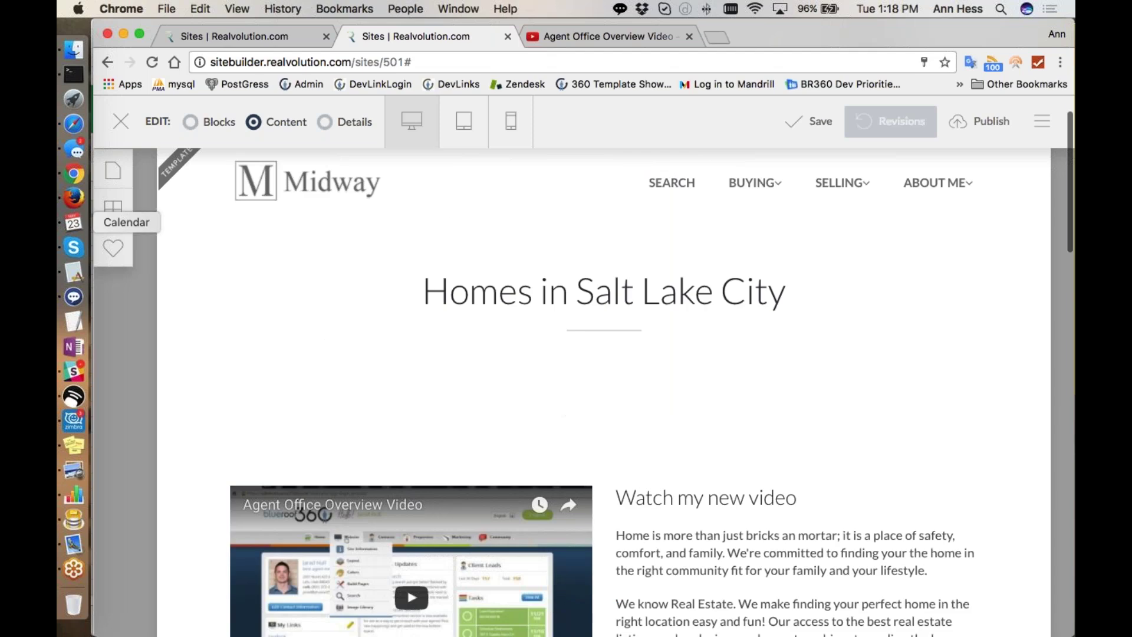
pyautogui.click(113, 209)
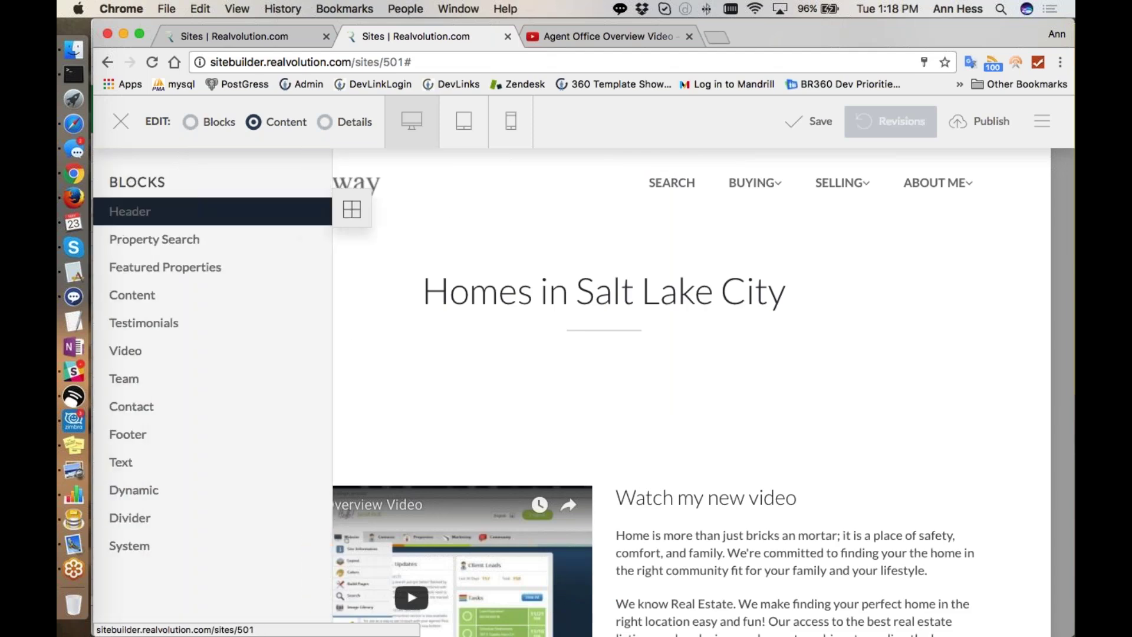
pyautogui.click(157, 384)
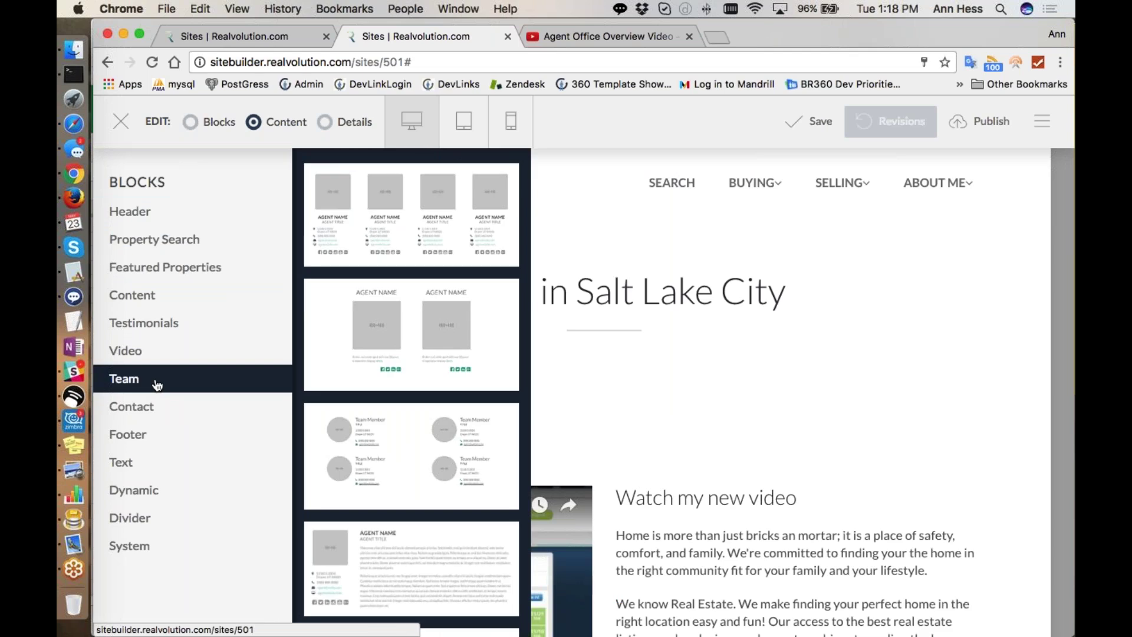
pyautogui.moveTo(360, 229); pyautogui.dragTo(470, 476)
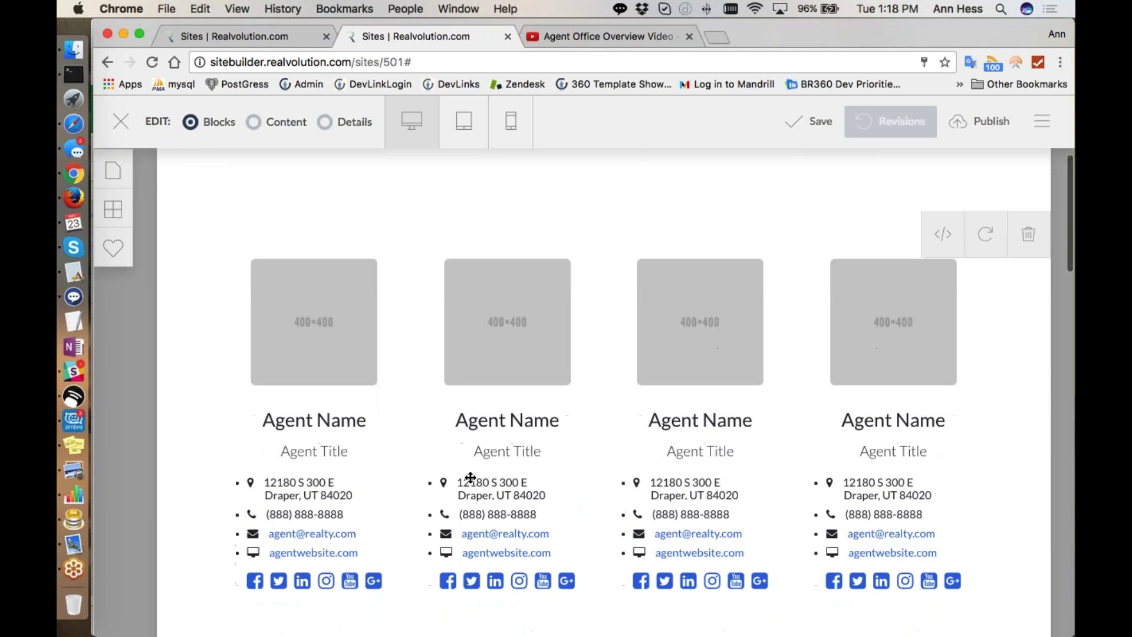
# Open the first agent's placeholder photo in the Detail Editor, view its image path and library options, and close the editor.
pyautogui.click(326, 125)
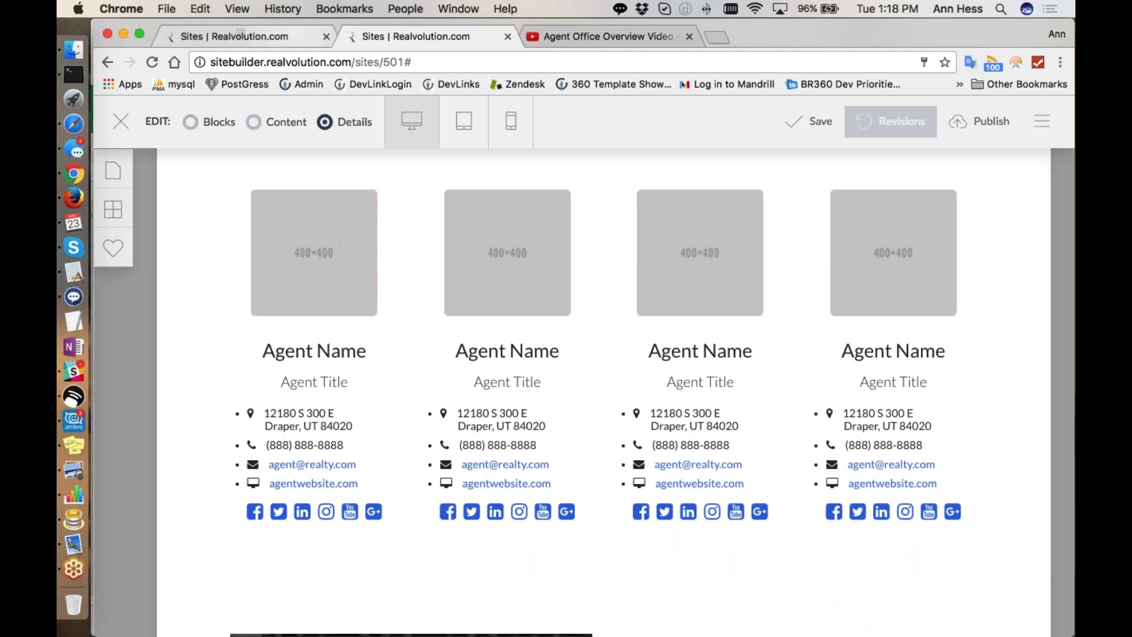
pyautogui.click(317, 230)
pyautogui.scroll(-1, 742, 391)
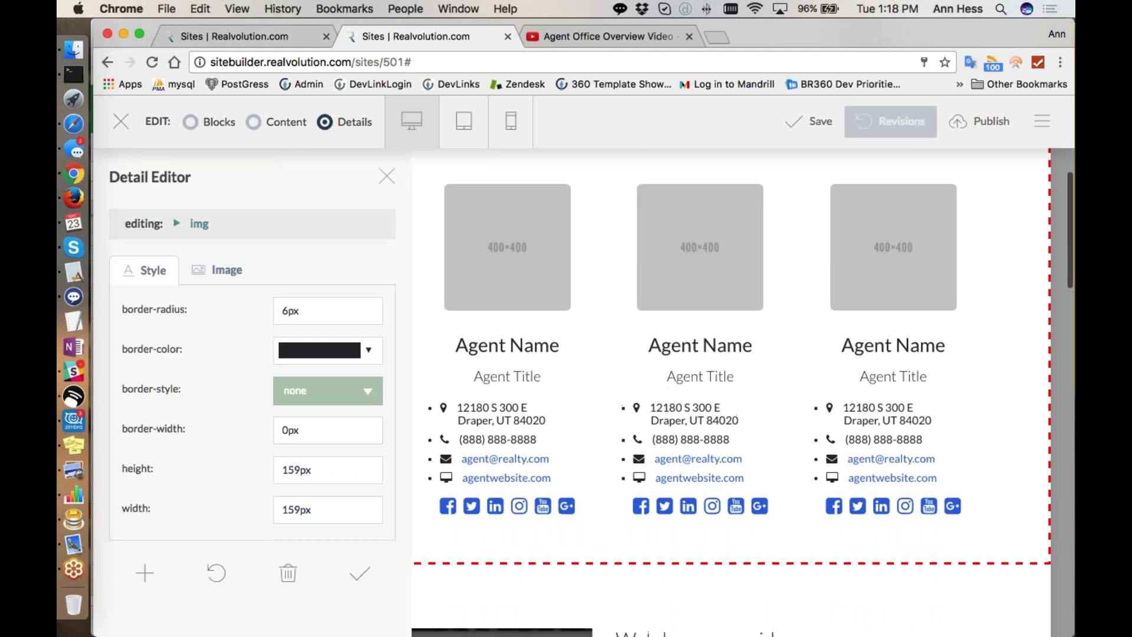
pyautogui.click(219, 270)
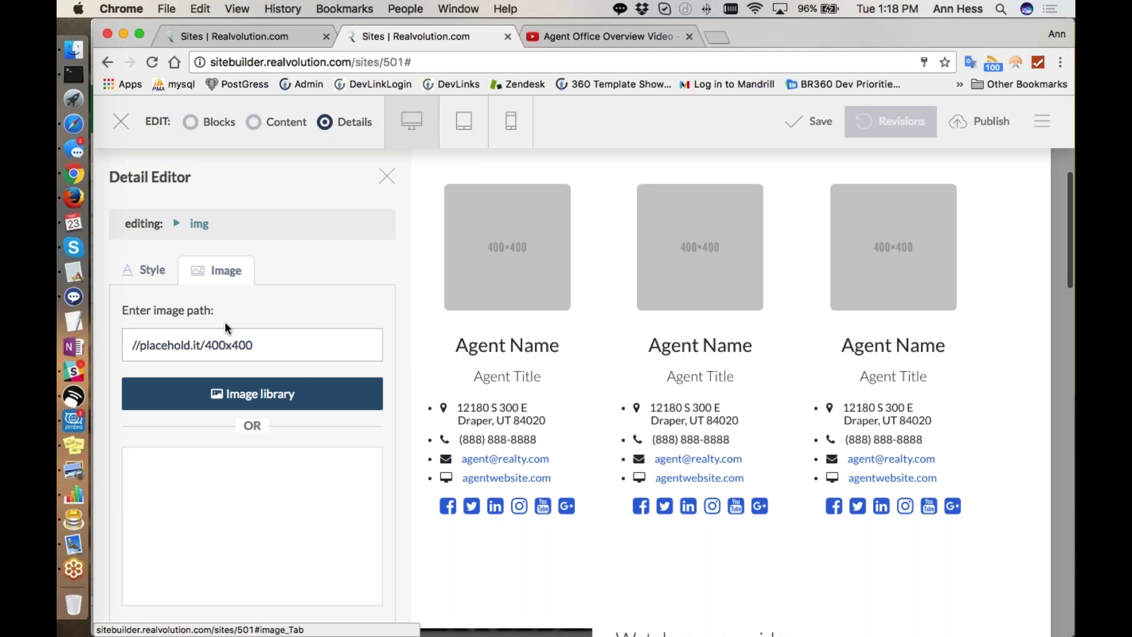
pyautogui.click(387, 176)
# Examine the link settings and icon choices for the first agent's Facebook icon, and close the Detail Editor without changes.
pyautogui.scroll(-8, 377, 283)
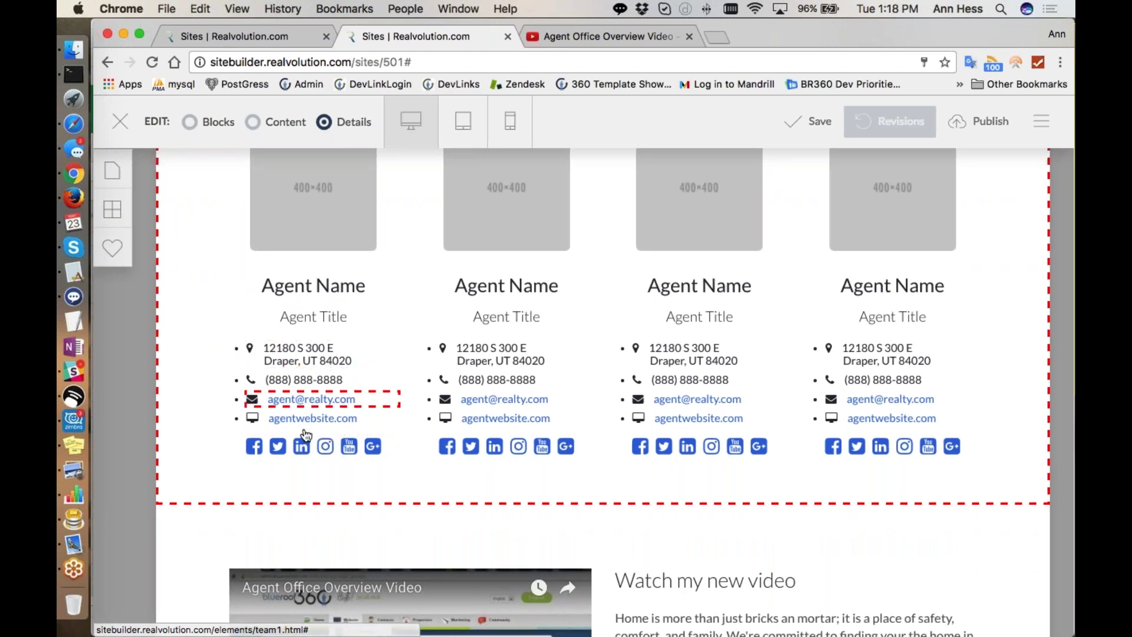
pyautogui.click(261, 450)
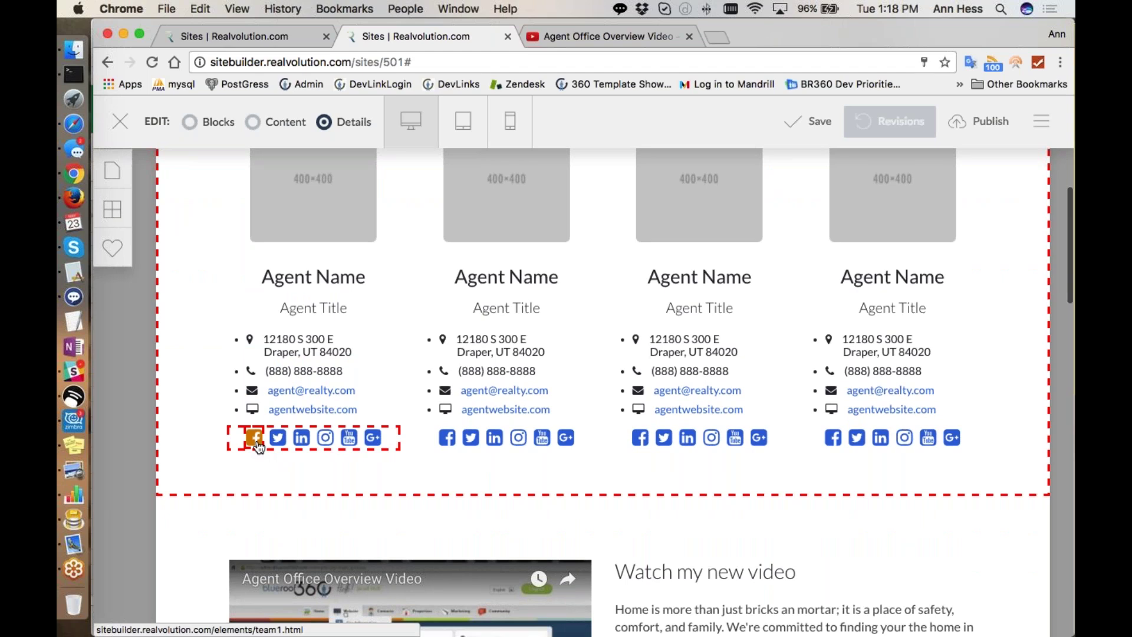
pyautogui.click(217, 270)
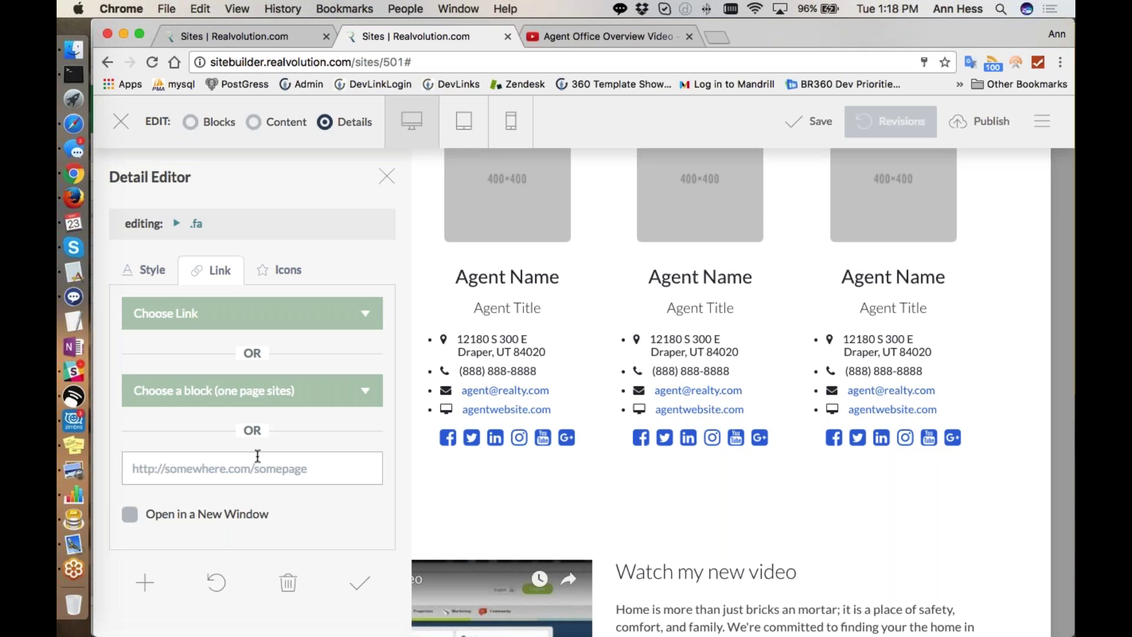
pyautogui.click(281, 270)
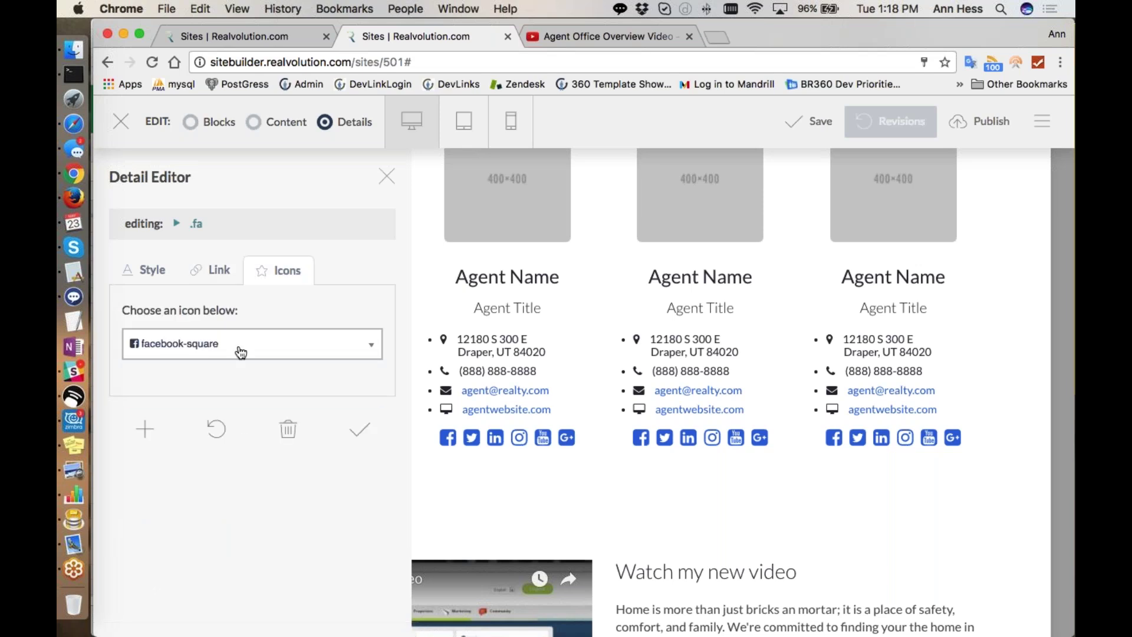
pyautogui.click(371, 345)
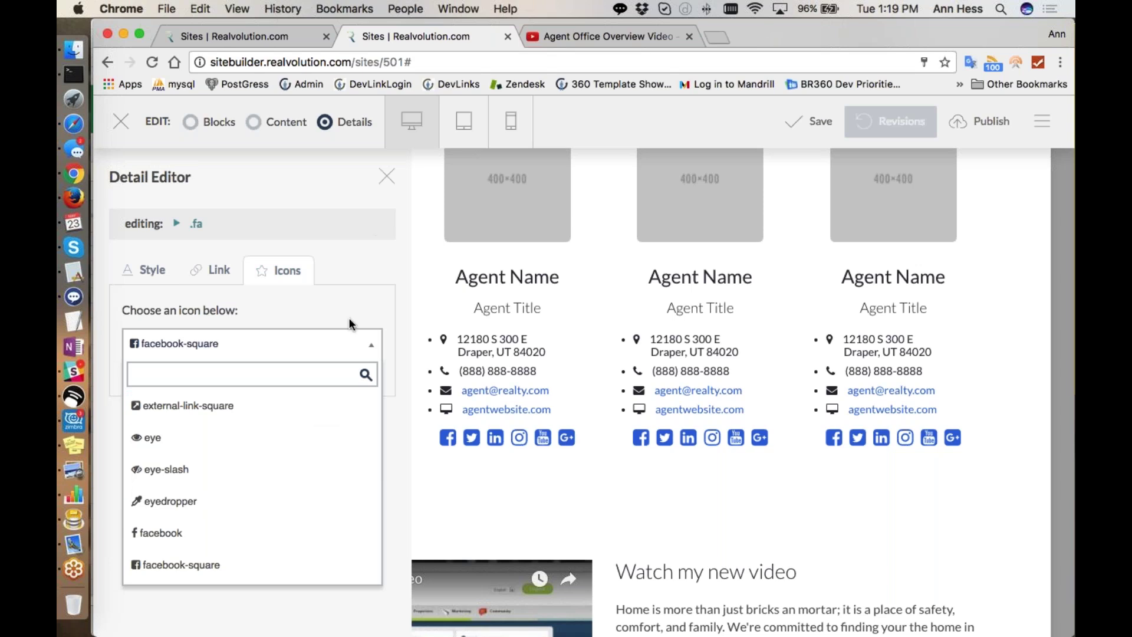
pyautogui.click(387, 231)
pyautogui.click(387, 176)
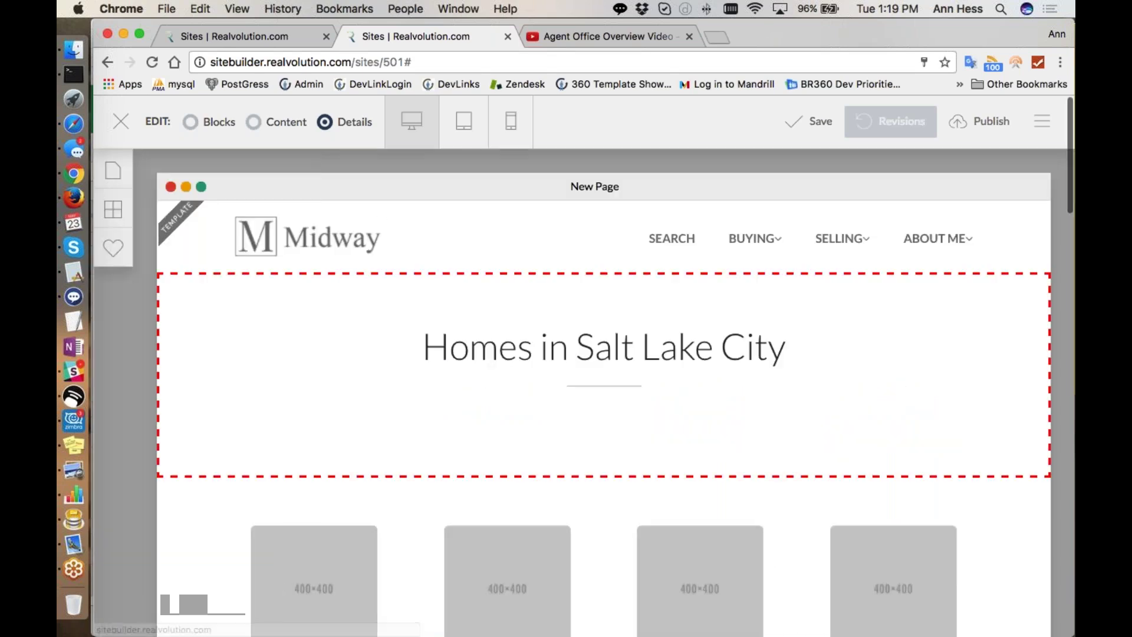
# Place the white "Get in Touch" contact form block between the title block and the team block.
pyautogui.scroll(-5, 404, 422)
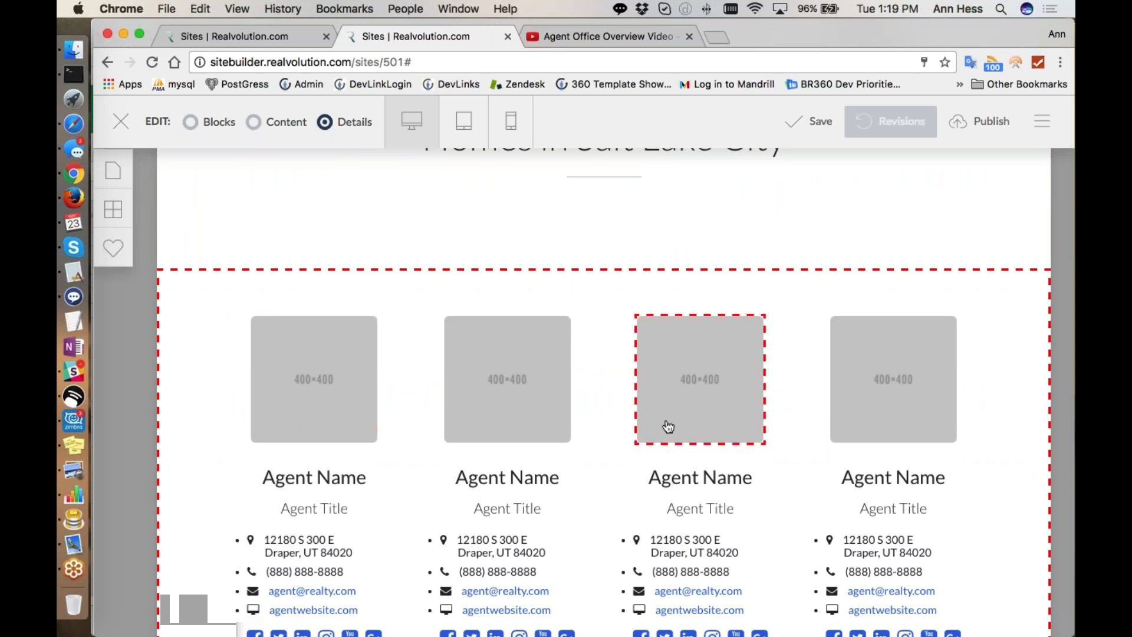
pyautogui.click(113, 209)
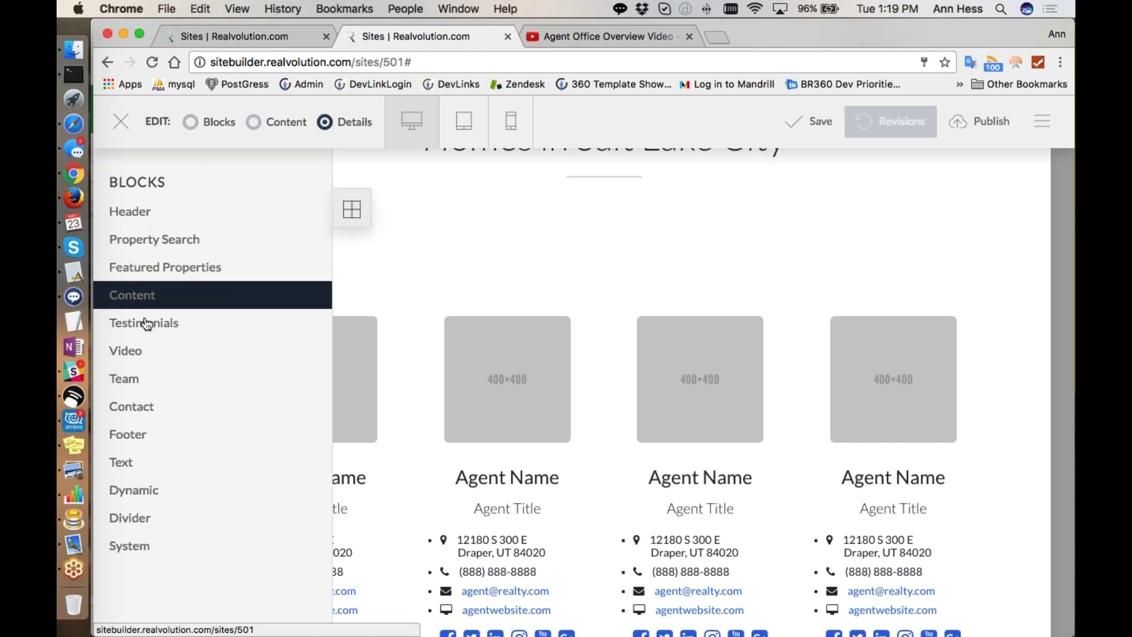
pyautogui.click(152, 415)
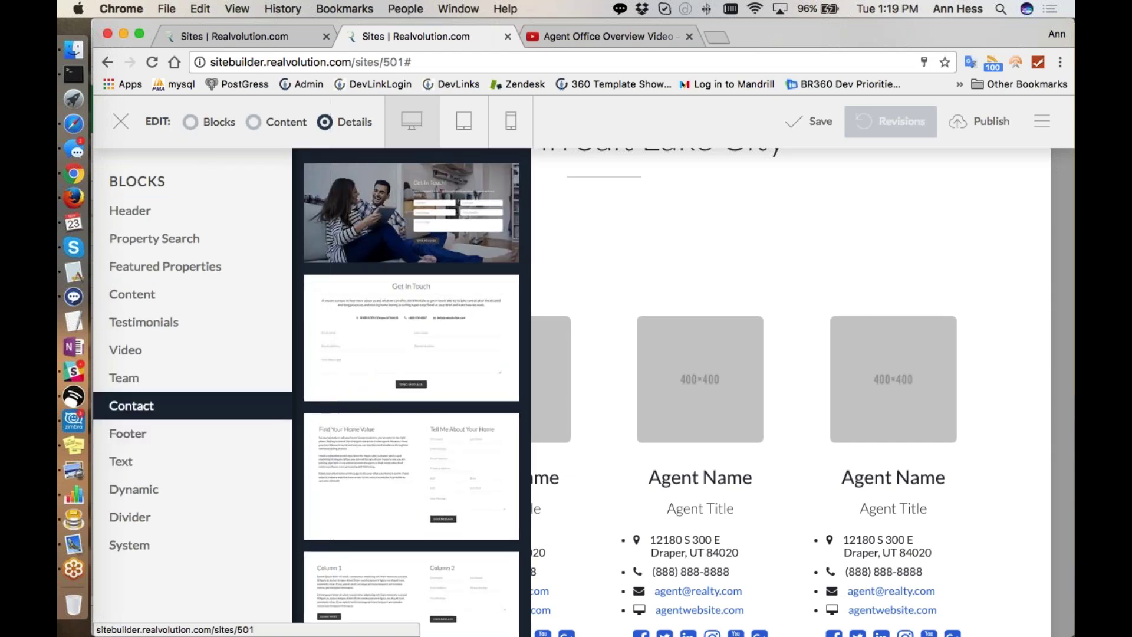
pyautogui.moveTo(341, 345); pyautogui.dragTo(539, 374)
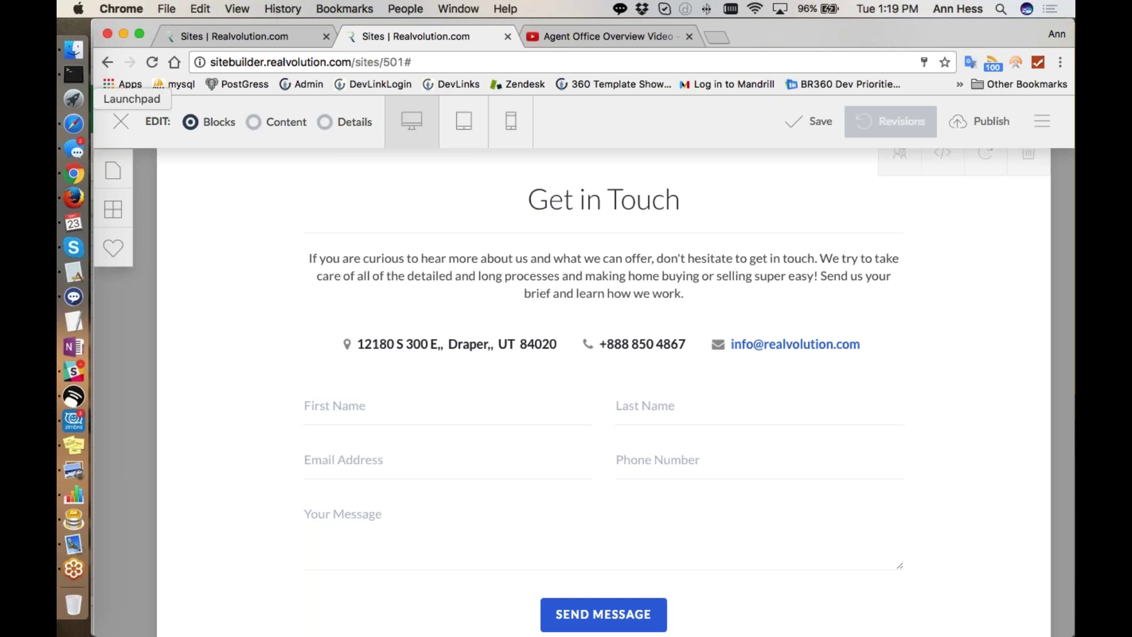
# Browse the available footer blocks and the saved favorite blocks.
pyautogui.click(113, 212)
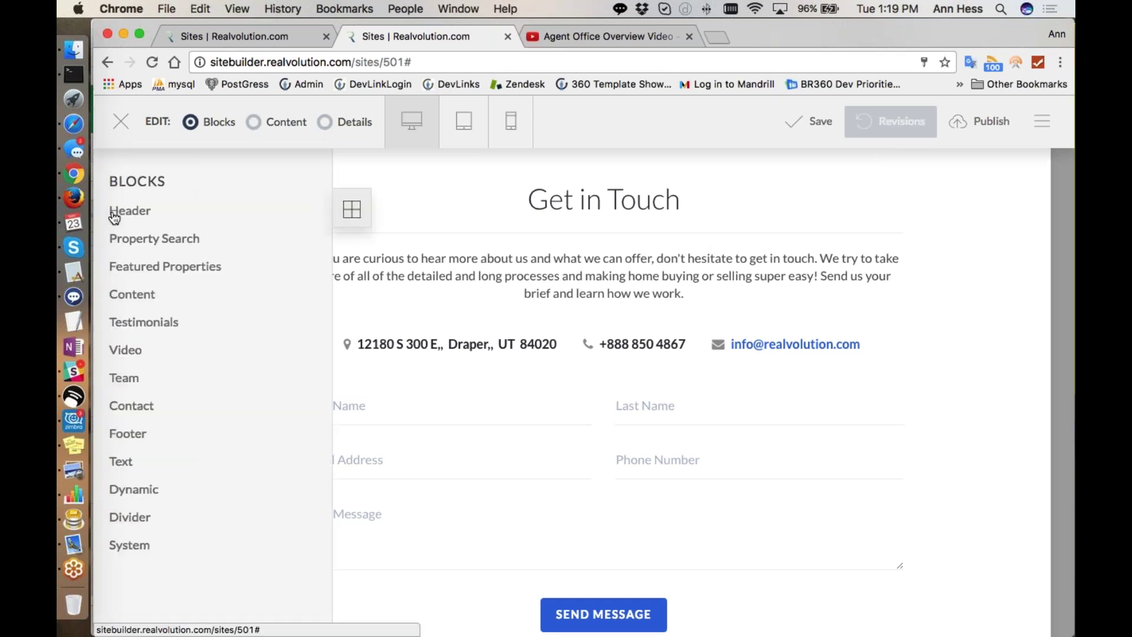
pyautogui.click(153, 439)
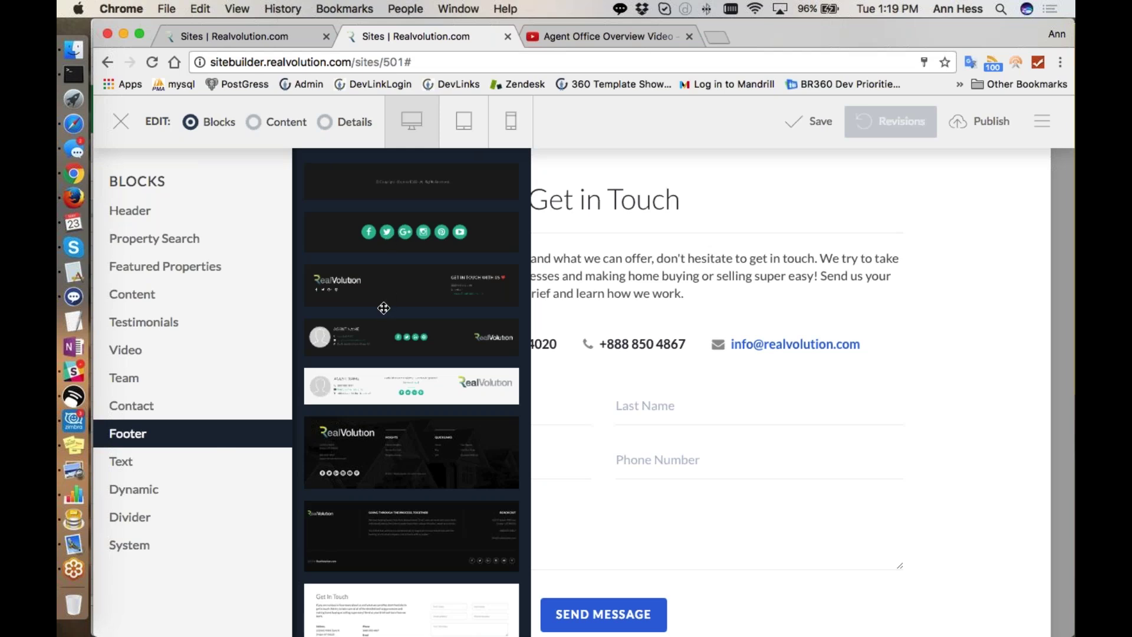
pyautogui.scroll(-1, 383, 308)
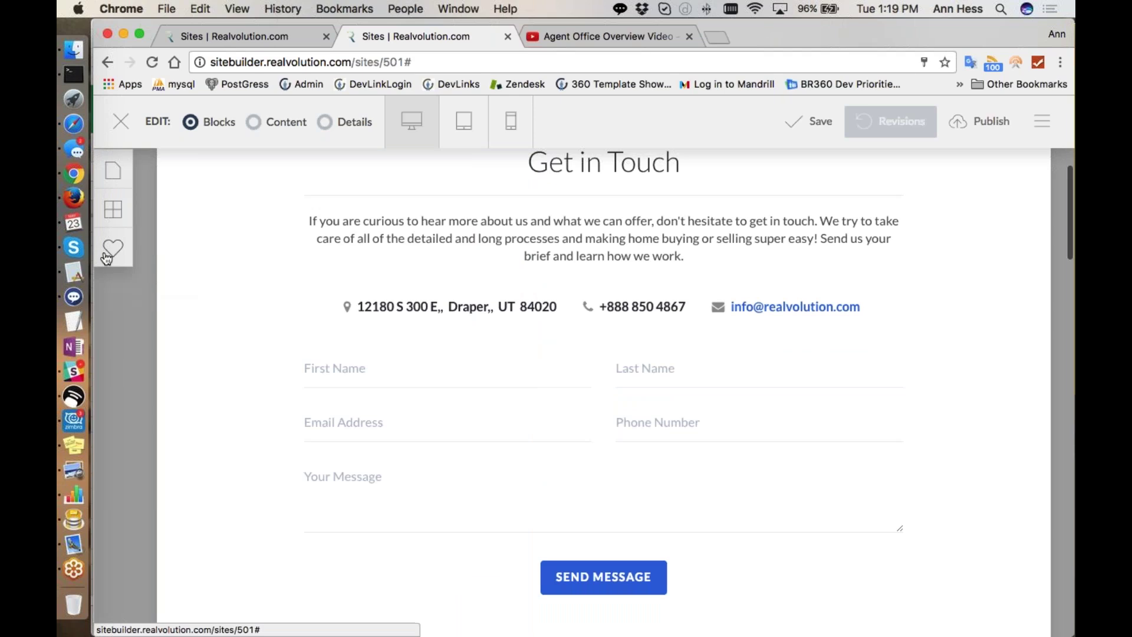
pyautogui.click(106, 258)
pyautogui.scroll(-2, 171, 499)
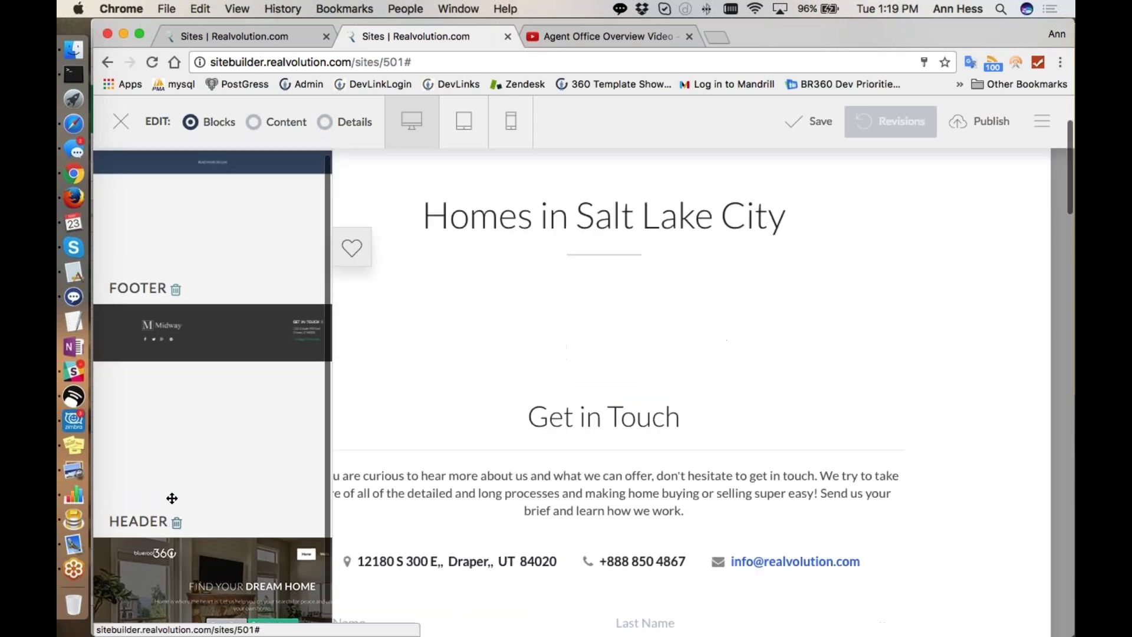
pyautogui.scroll(2, 171, 499)
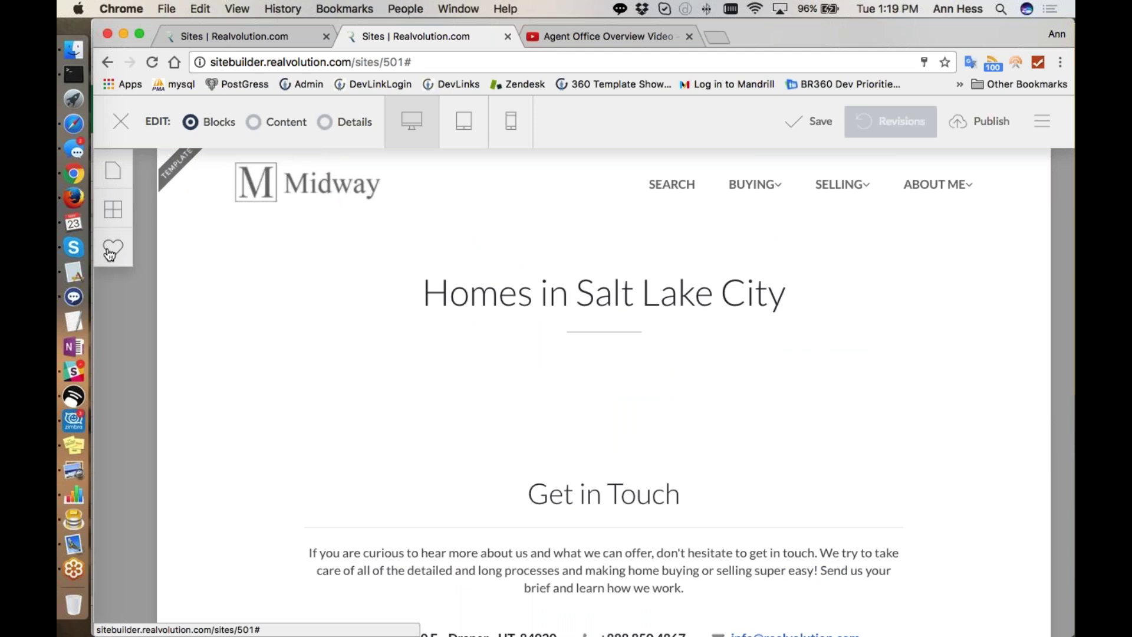
# Place the light-colored footer block with the agent photo directly below the "Homes in Salt Lake City" title block.
pyautogui.click(112, 210)
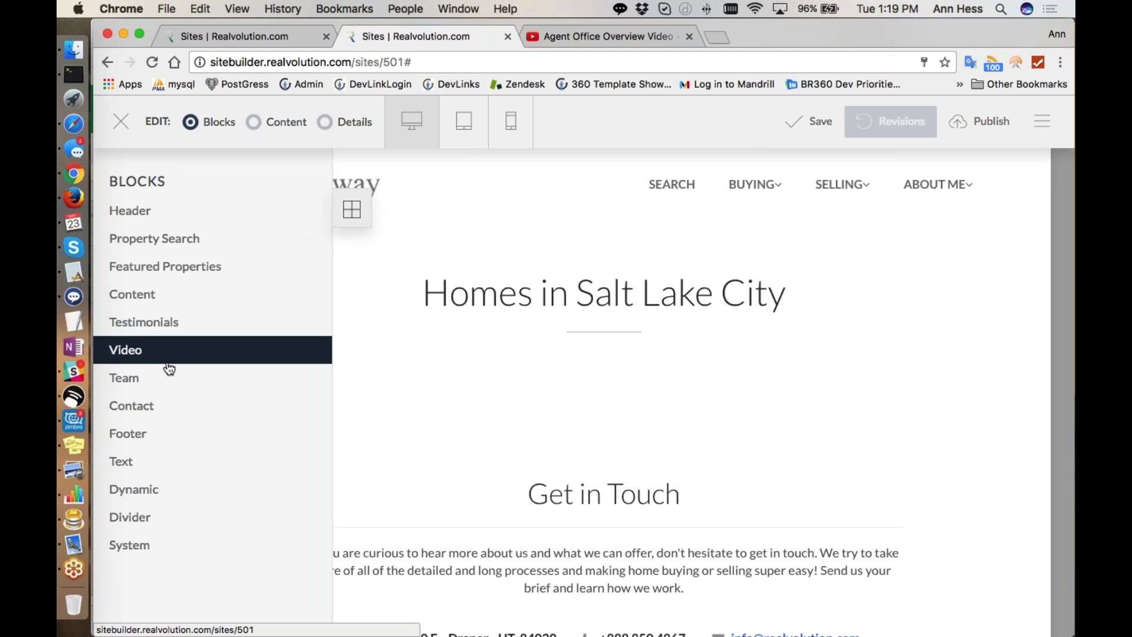
pyautogui.moveTo(207, 434)
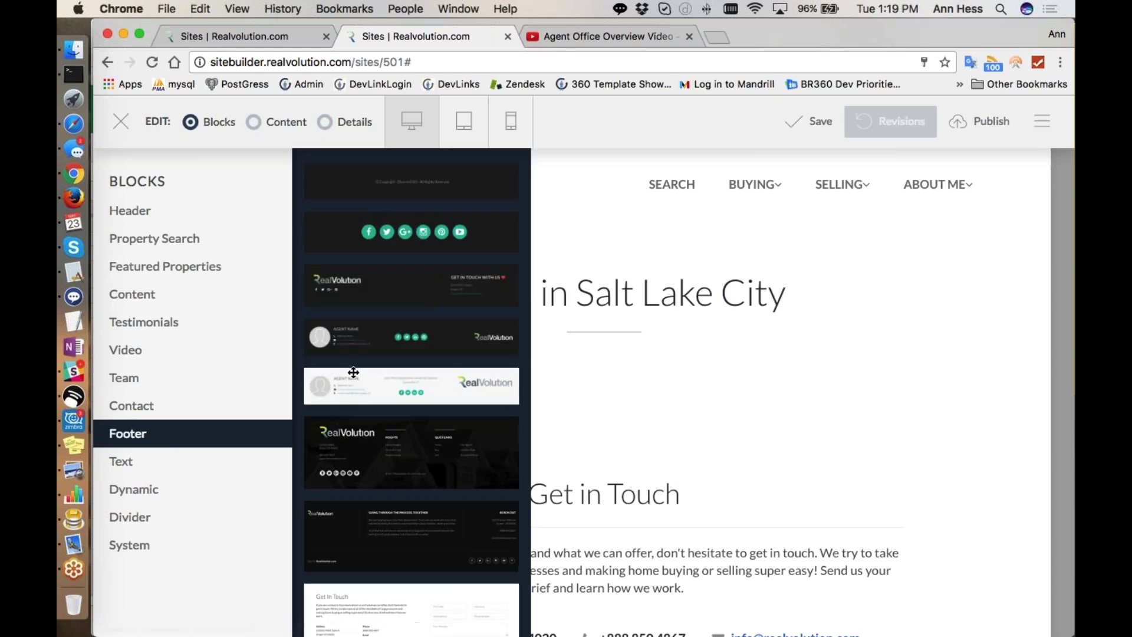
pyautogui.moveTo(321, 396); pyautogui.dragTo(195, 472)
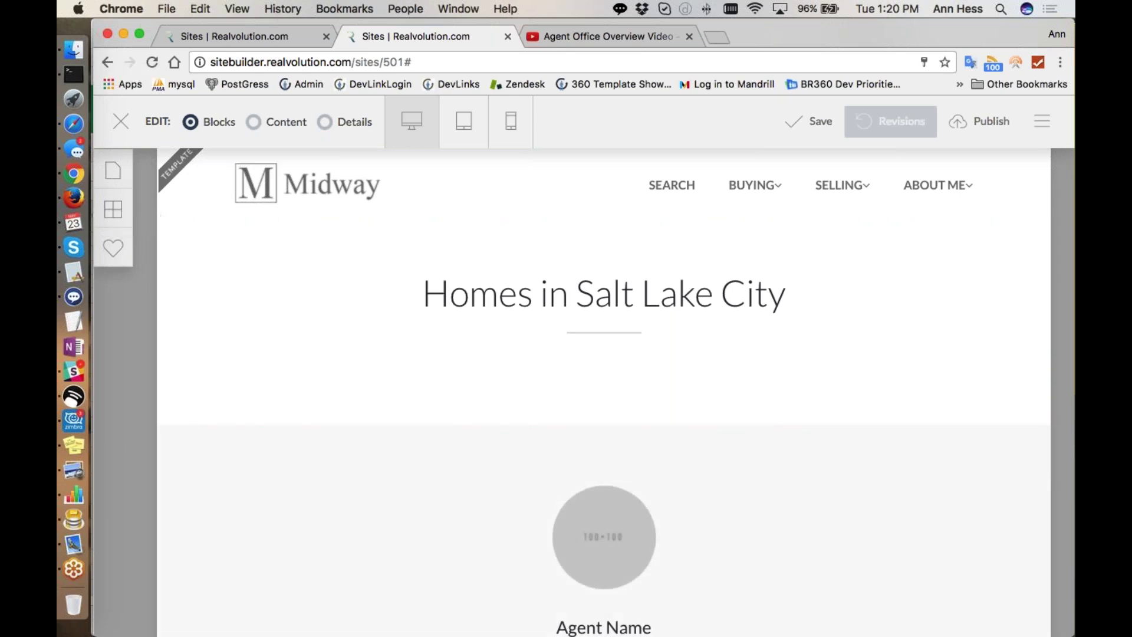
# Place the text block with one wide column and an image beside it below the title block, and switch to detail editing.
pyautogui.click(123, 209)
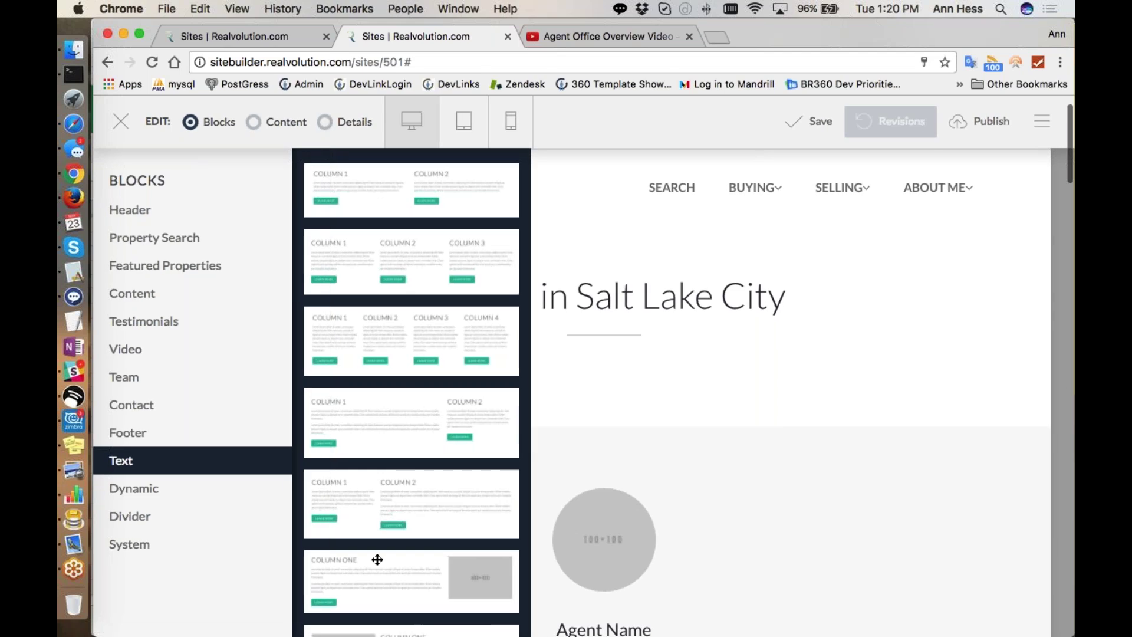
pyautogui.moveTo(378, 572); pyautogui.dragTo(560, 476)
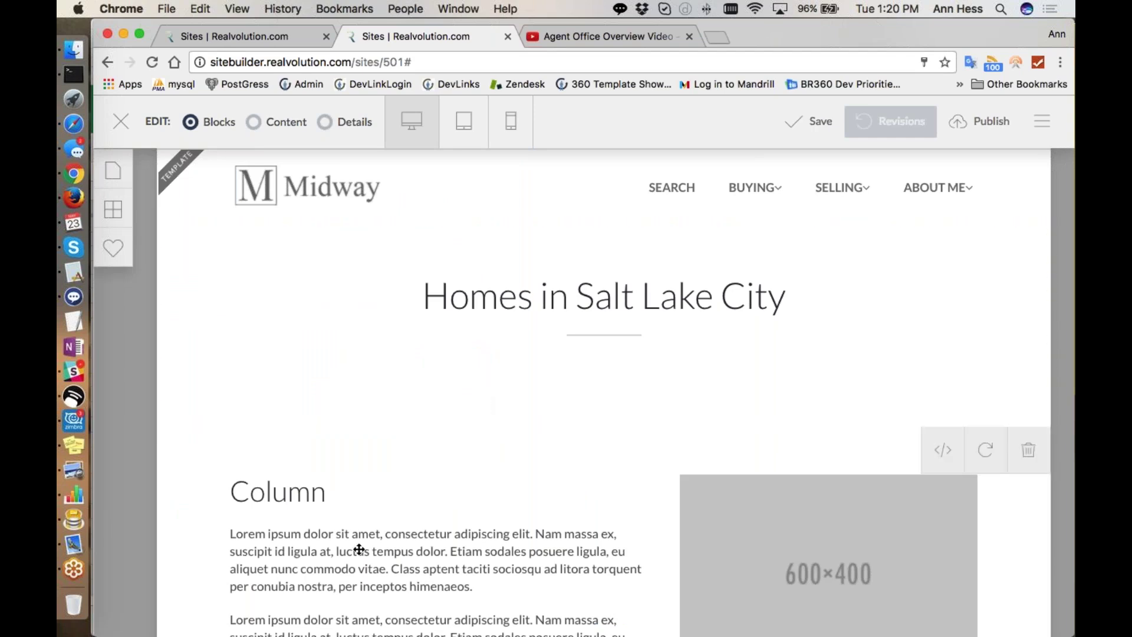
pyautogui.scroll(-5, 354, 539)
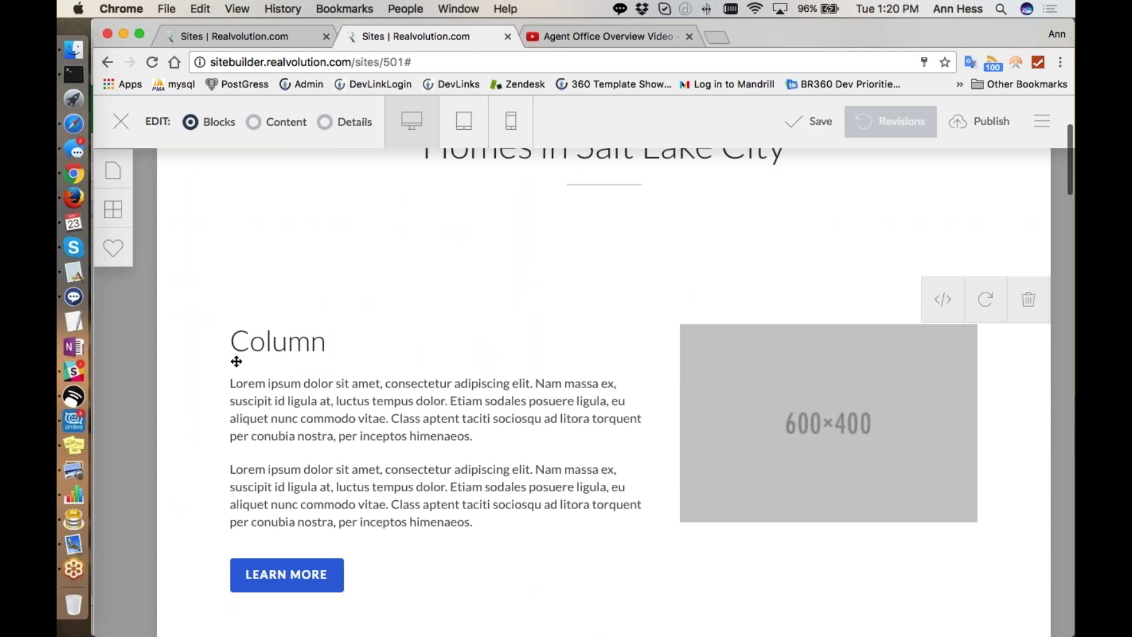
pyautogui.click(254, 122)
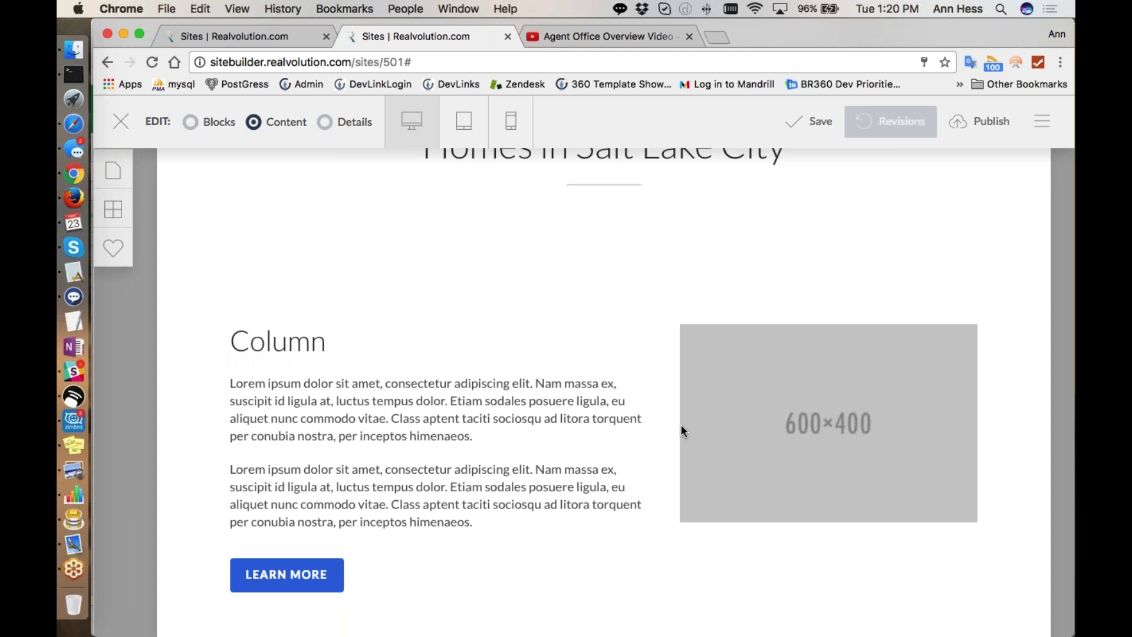
pyautogui.click(327, 123)
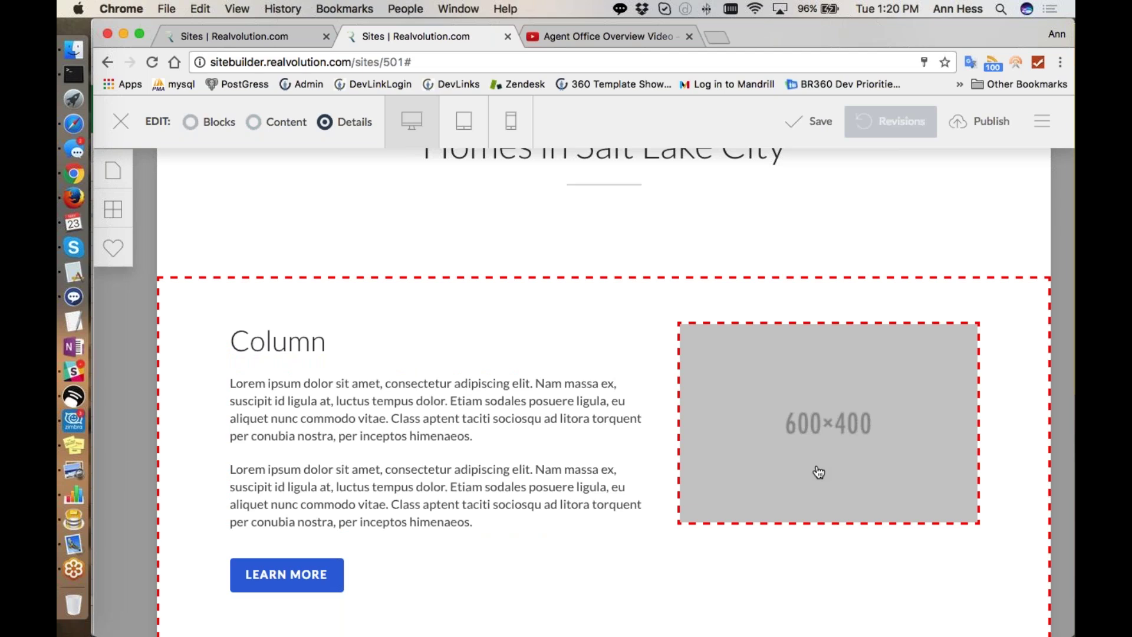
# Place the blank white divider block as a spacer between the title block and the column block.
pyautogui.click(112, 209)
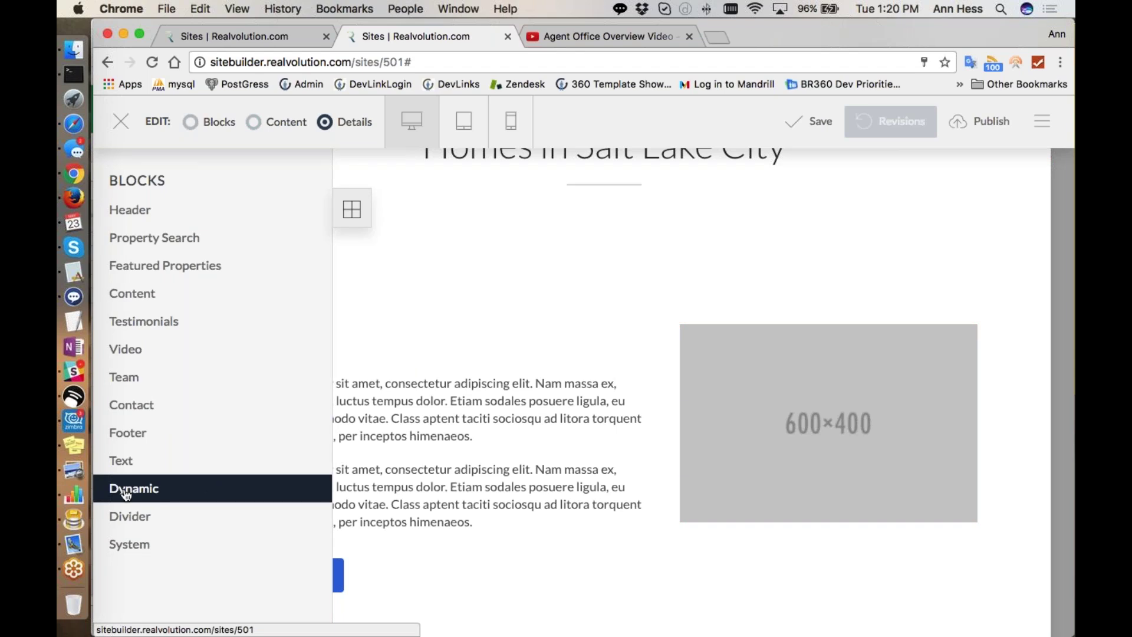
pyautogui.click(123, 515)
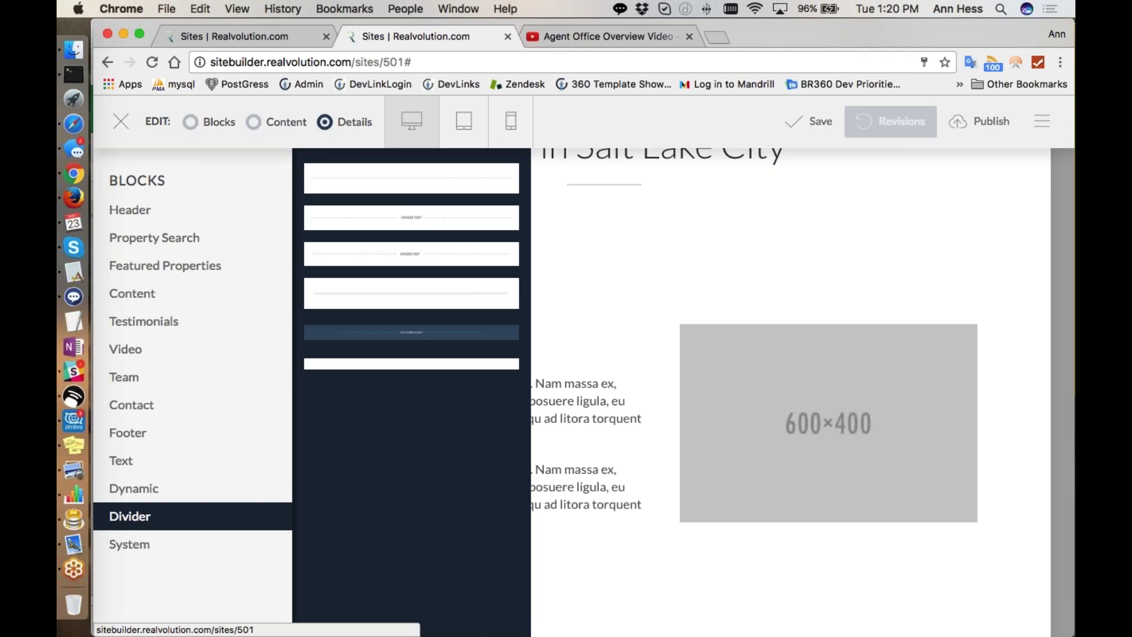
pyautogui.moveTo(384, 358); pyautogui.dragTo(535, 328)
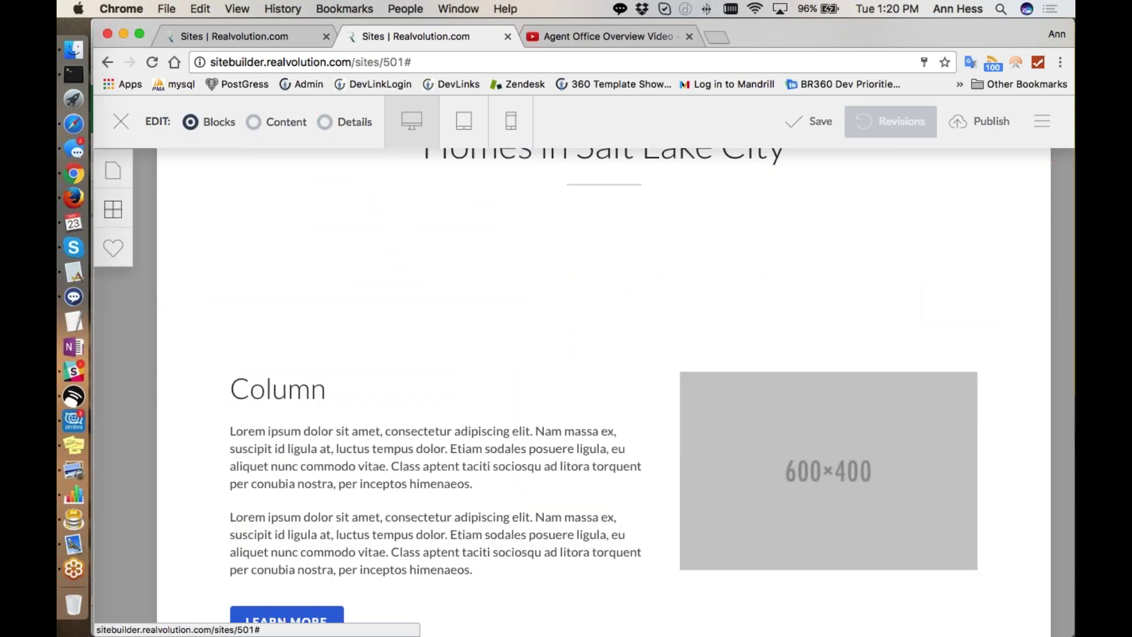
pyautogui.click(113, 209)
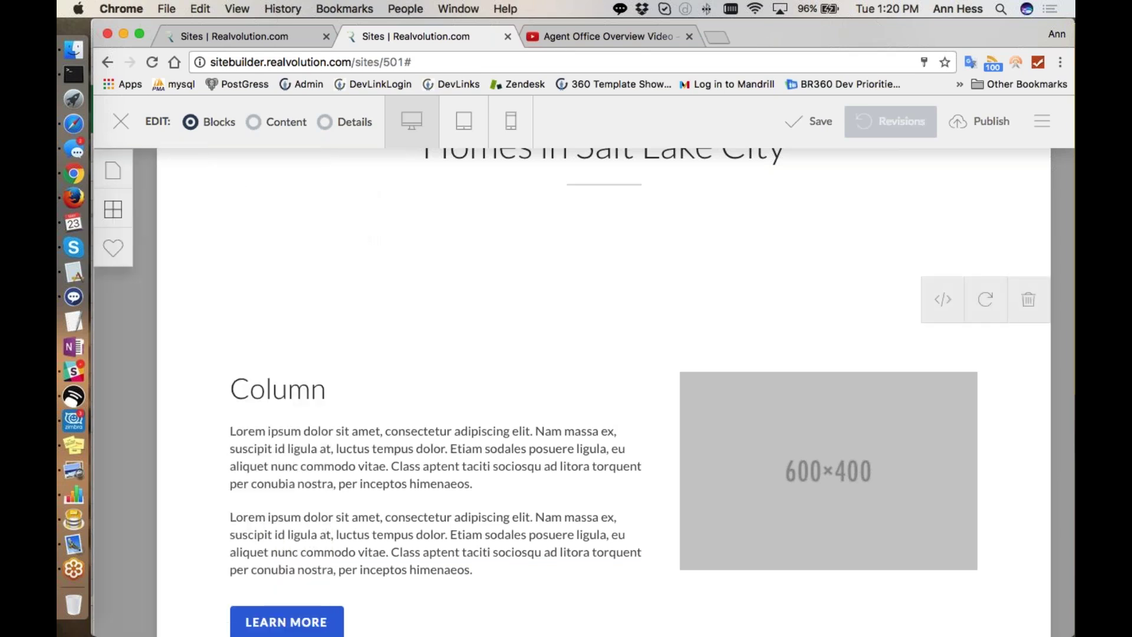
pyautogui.scroll(5, 602, 354)
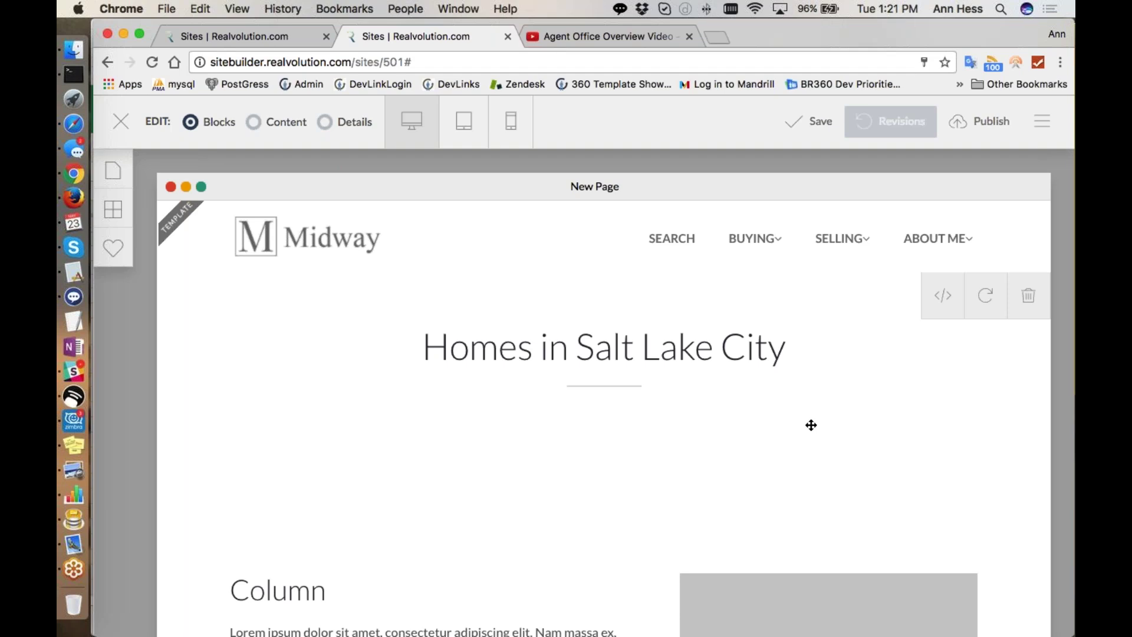
# Open the column block's HTML source, look through the code, and save it unchanged.
pyautogui.scroll(-5, 812, 425)
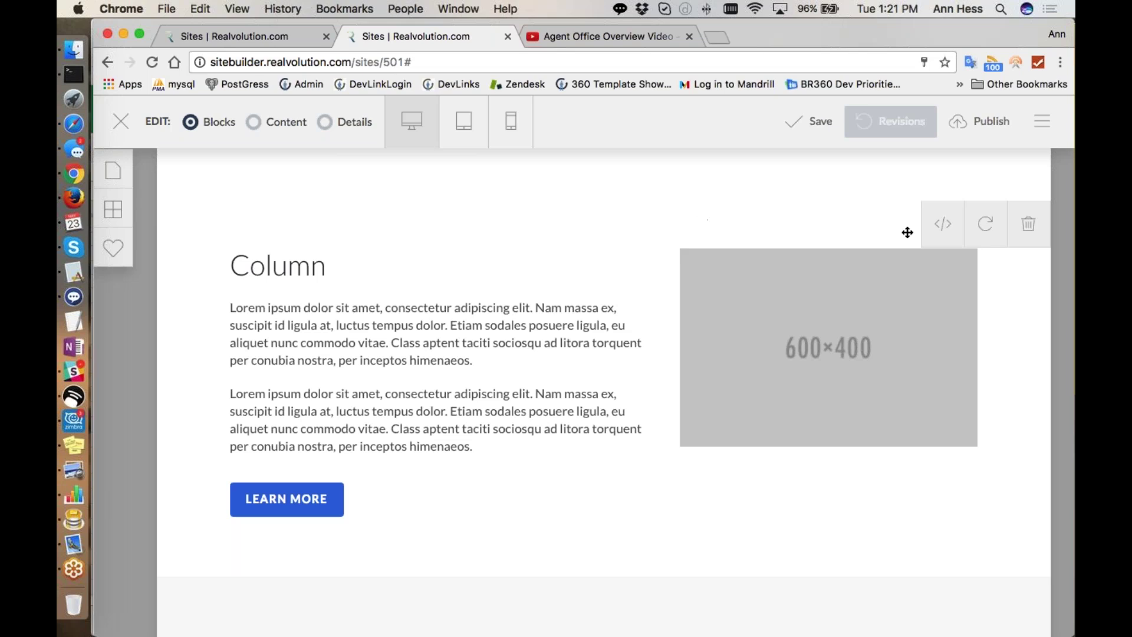
pyautogui.click(945, 227)
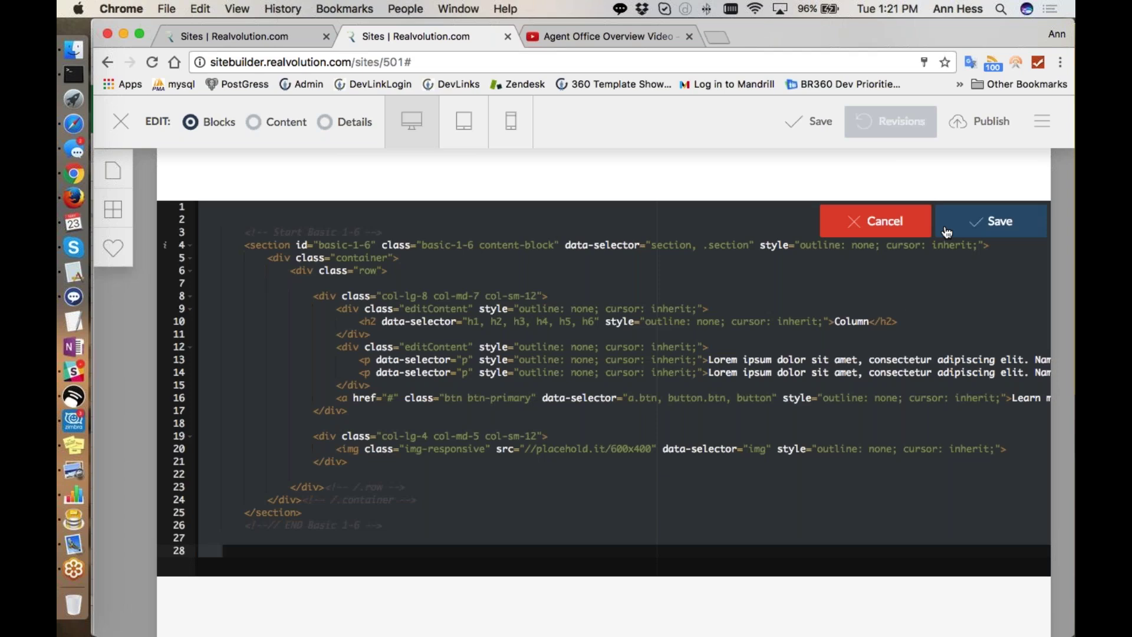
pyautogui.hscroll(1, 878, 323)
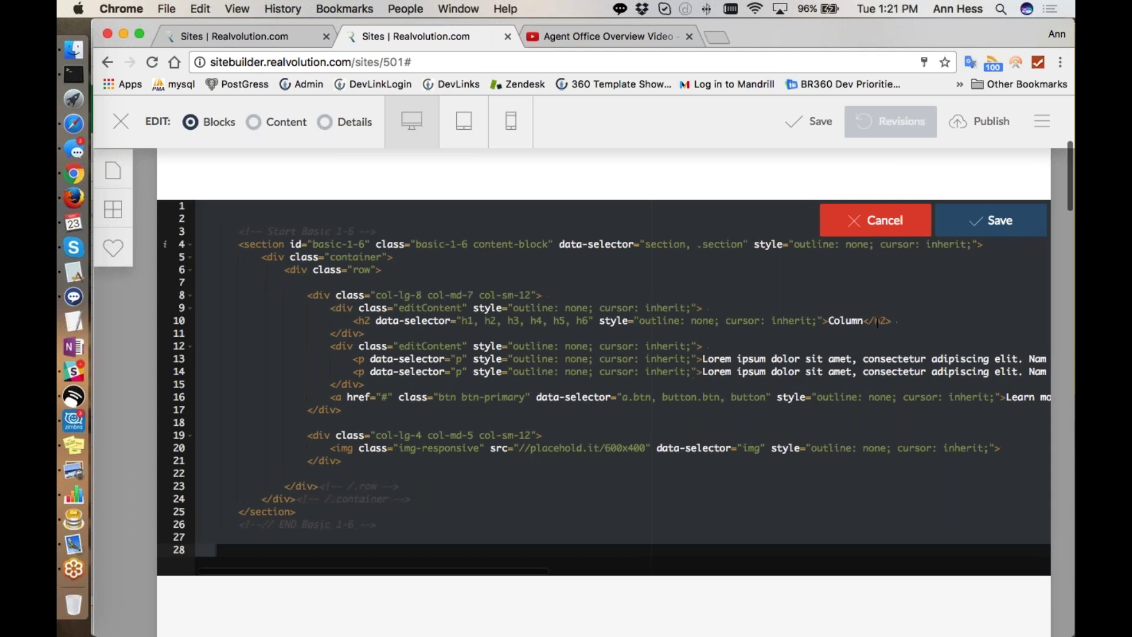
pyautogui.hscroll(6, 878, 322)
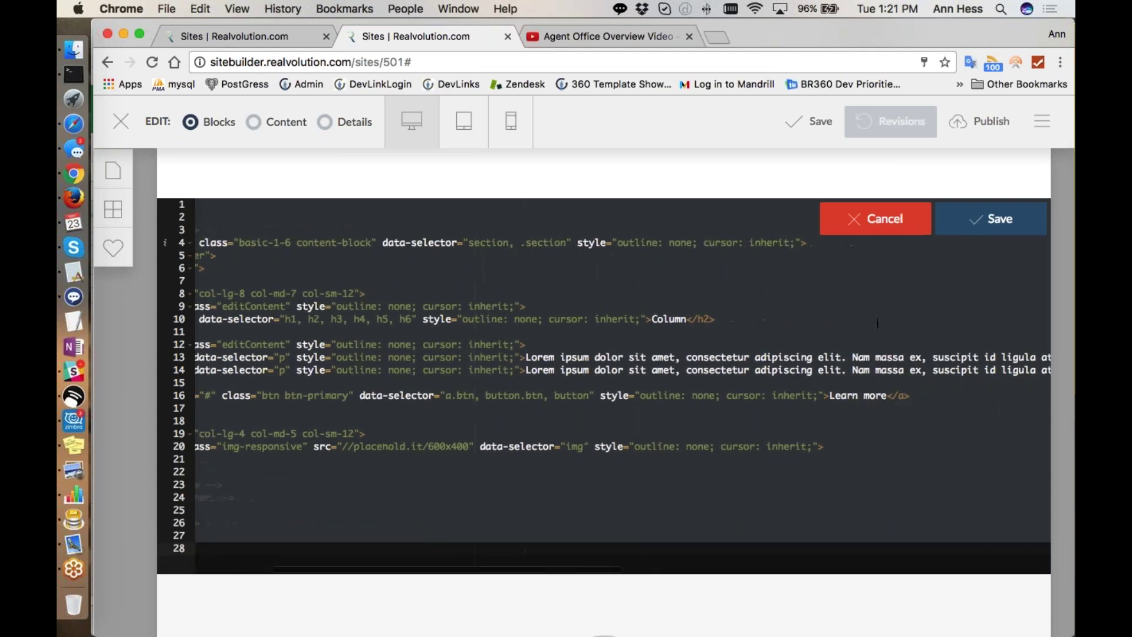
pyautogui.scroll(5, 661, 358)
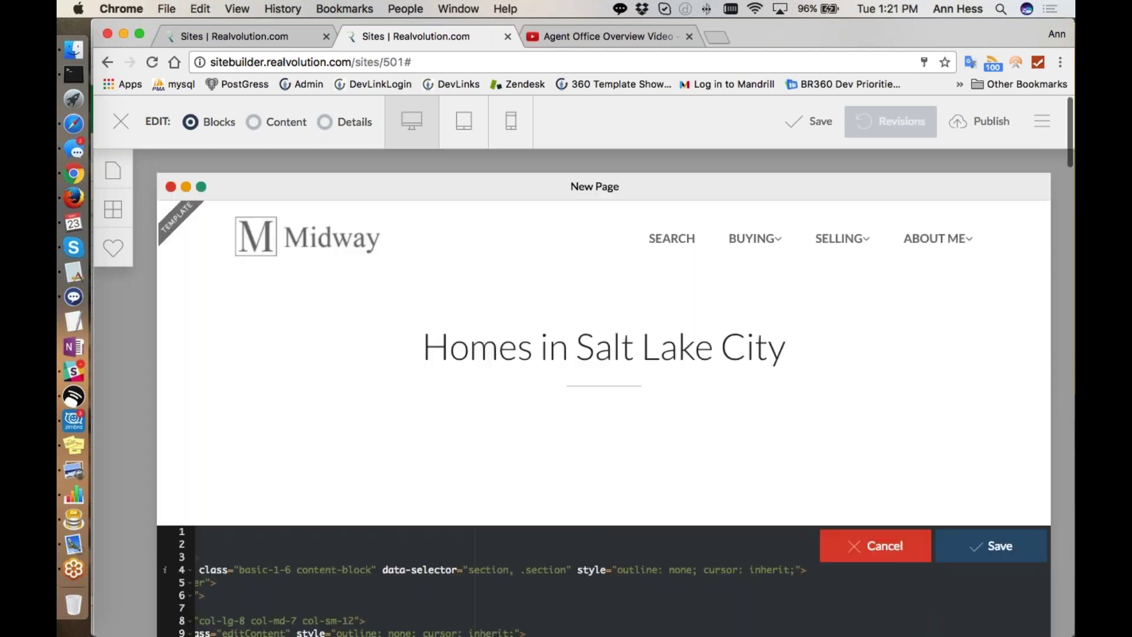
pyautogui.scroll(-6, 664, 357)
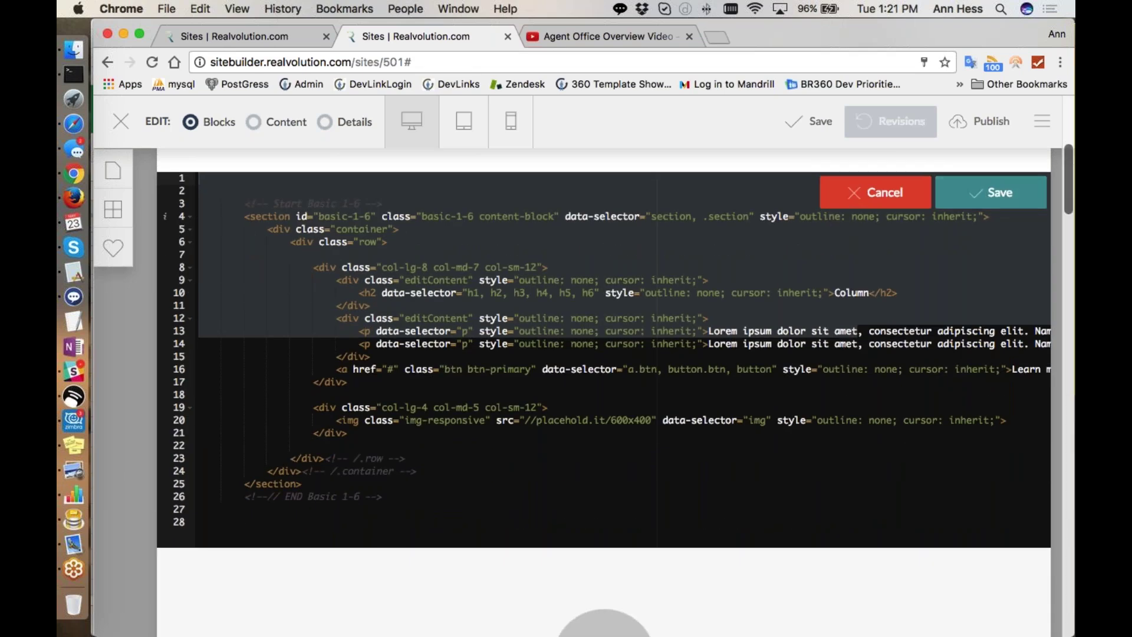
pyautogui.click(952, 197)
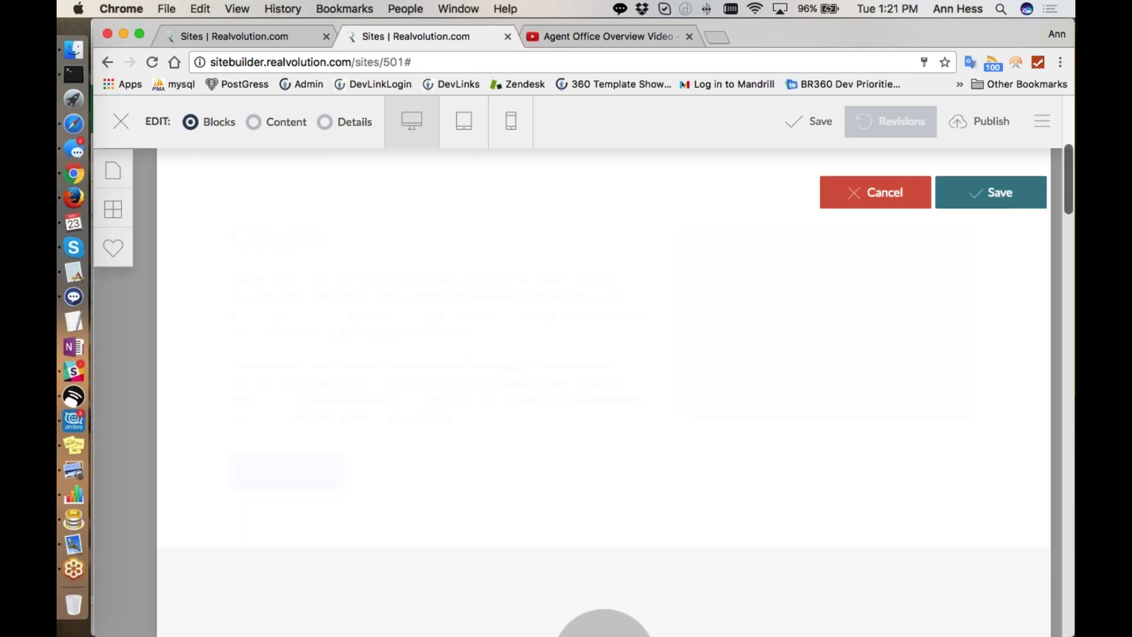